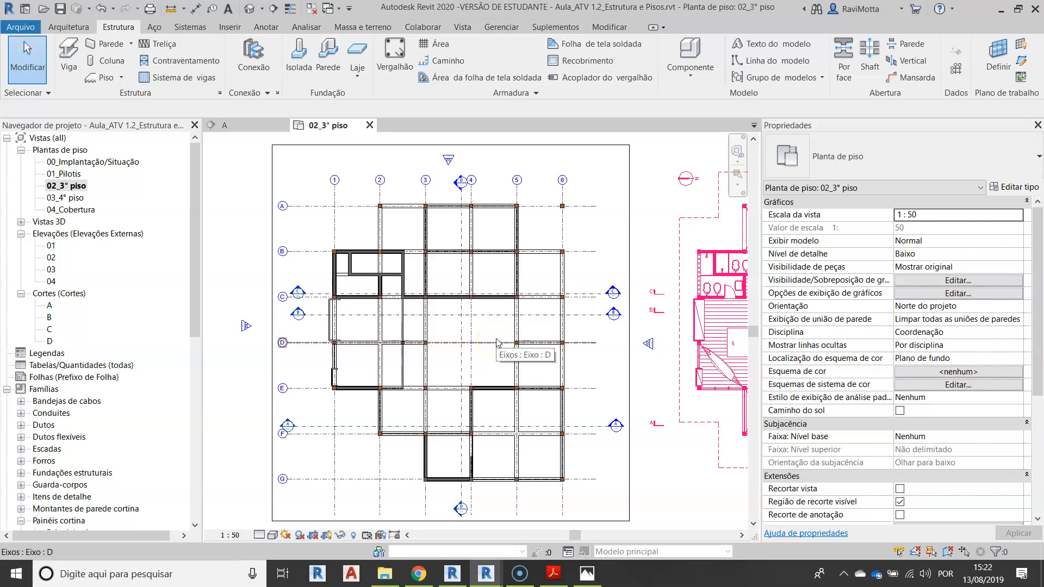
Start an architectural floor in the 02_3° piso plan and check the available floor types.
click(495, 334)
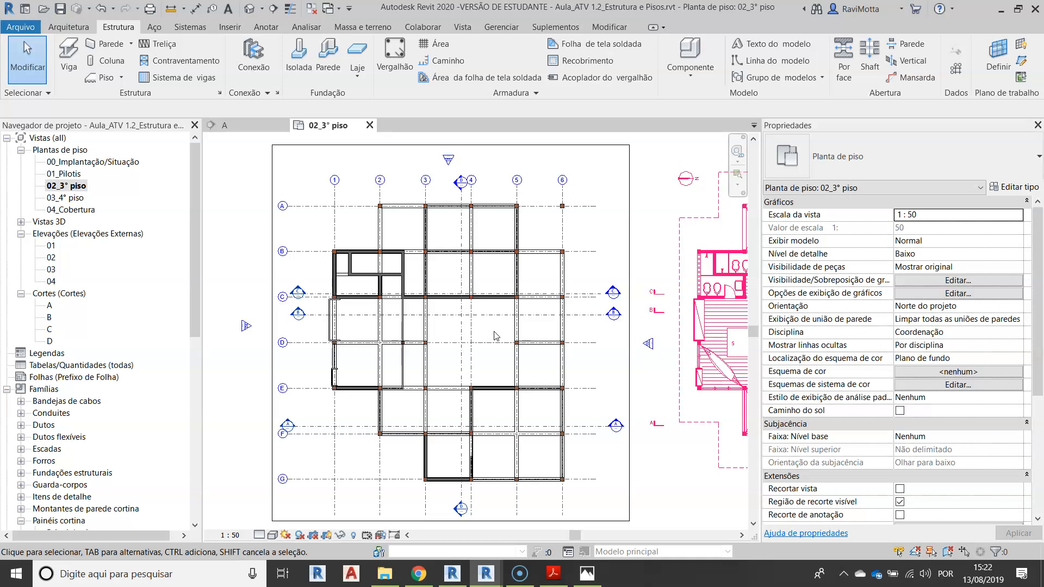
click(492, 342)
click(61, 191)
click(73, 29)
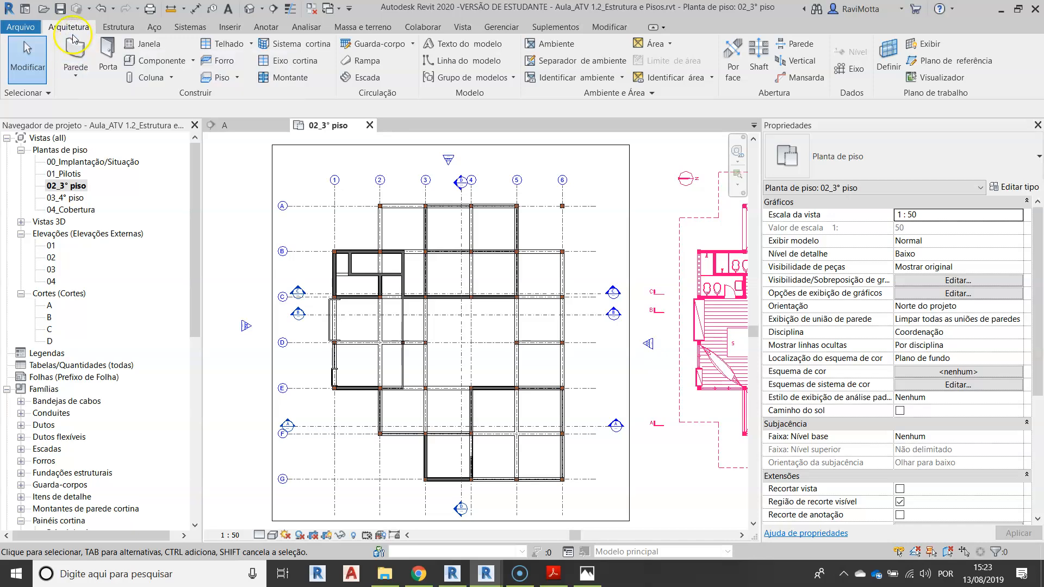
click(238, 78)
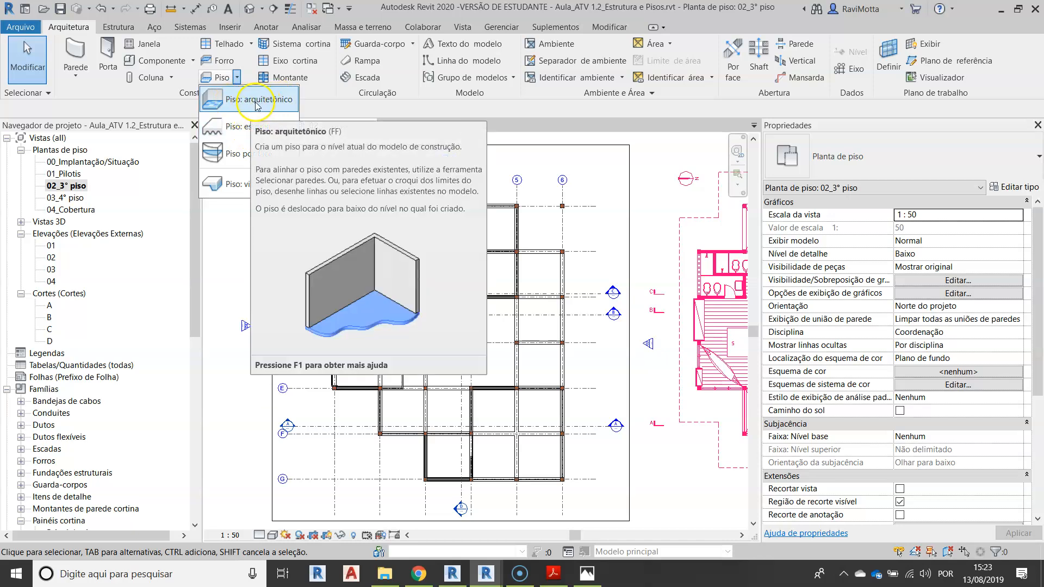
click(247, 100)
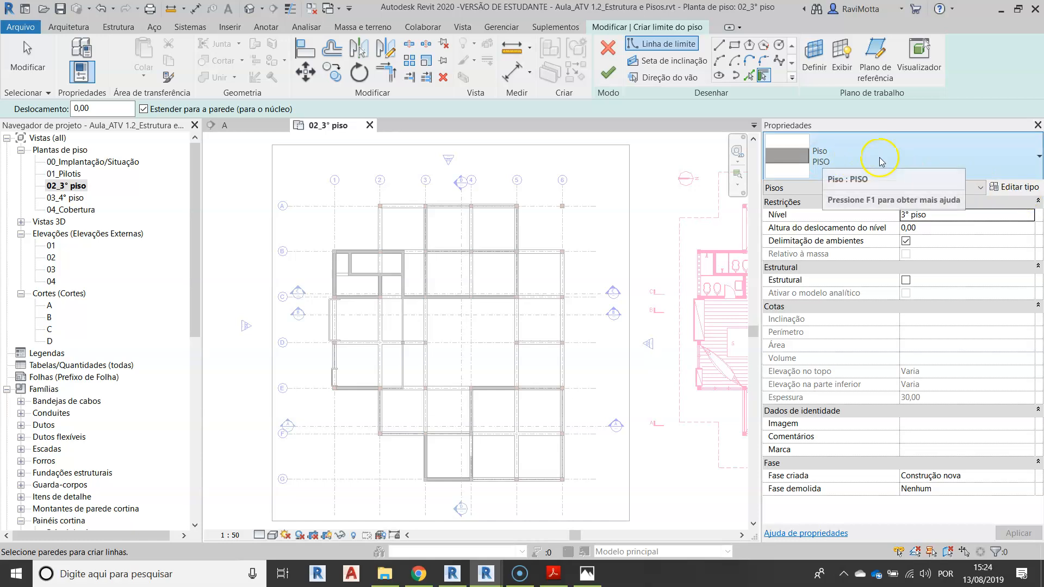
click(975, 156)
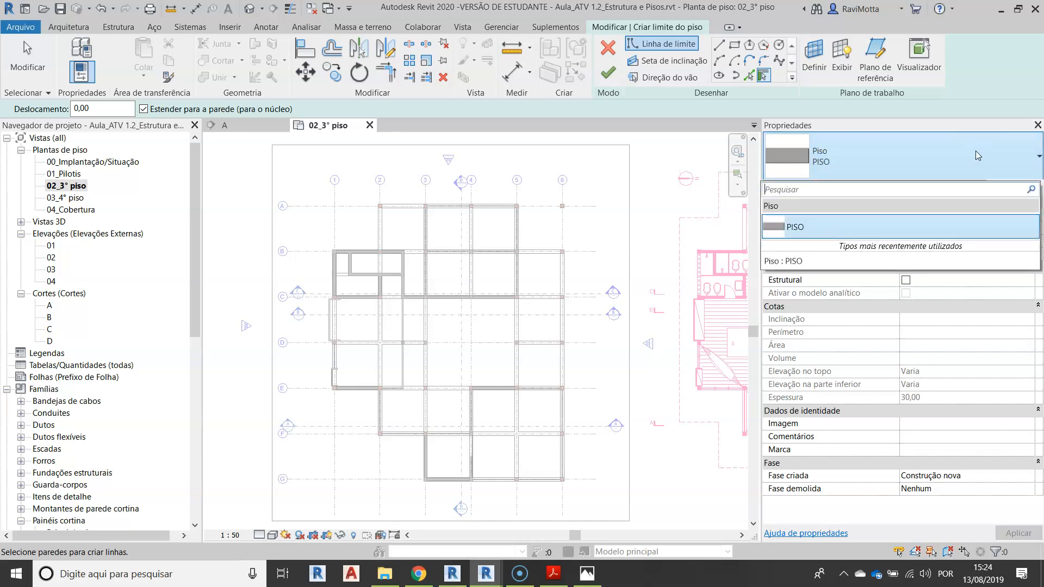
click(916, 160)
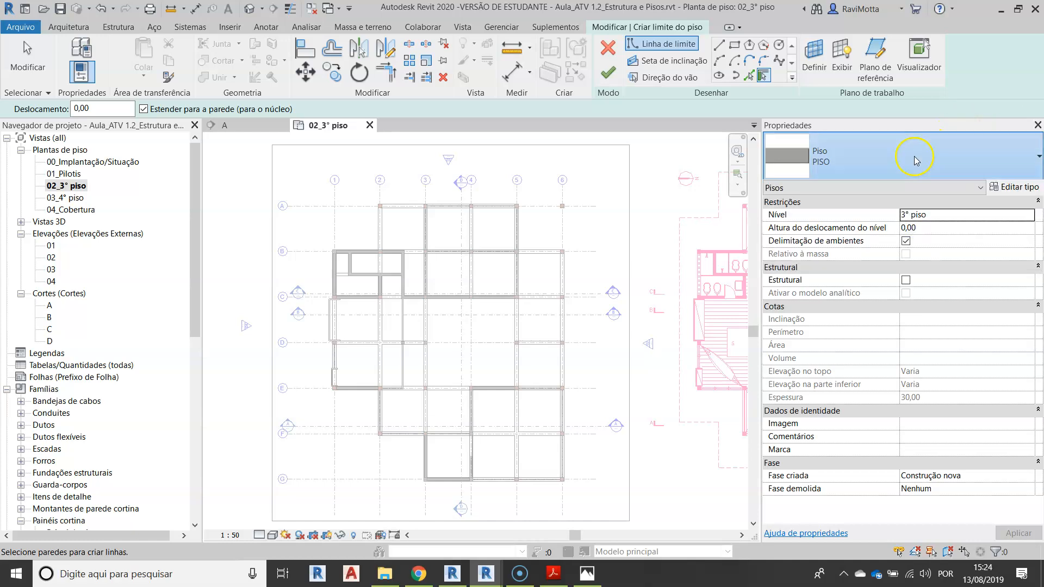
Duplicate the PISO floor type as "00_Laje 10cm + Porcelanato 5cm".
click(1012, 187)
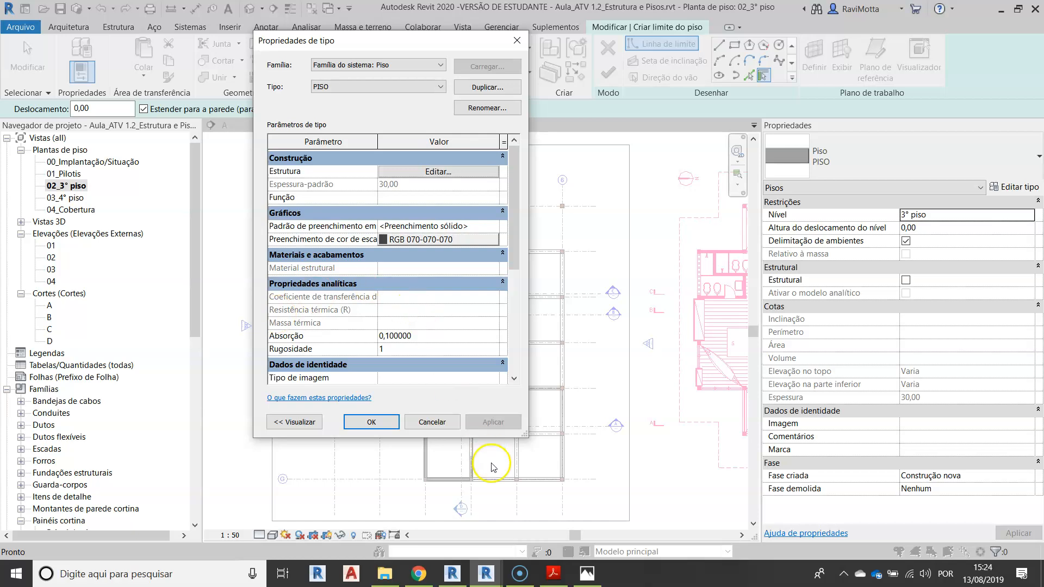
drag(525, 435, 637, 501)
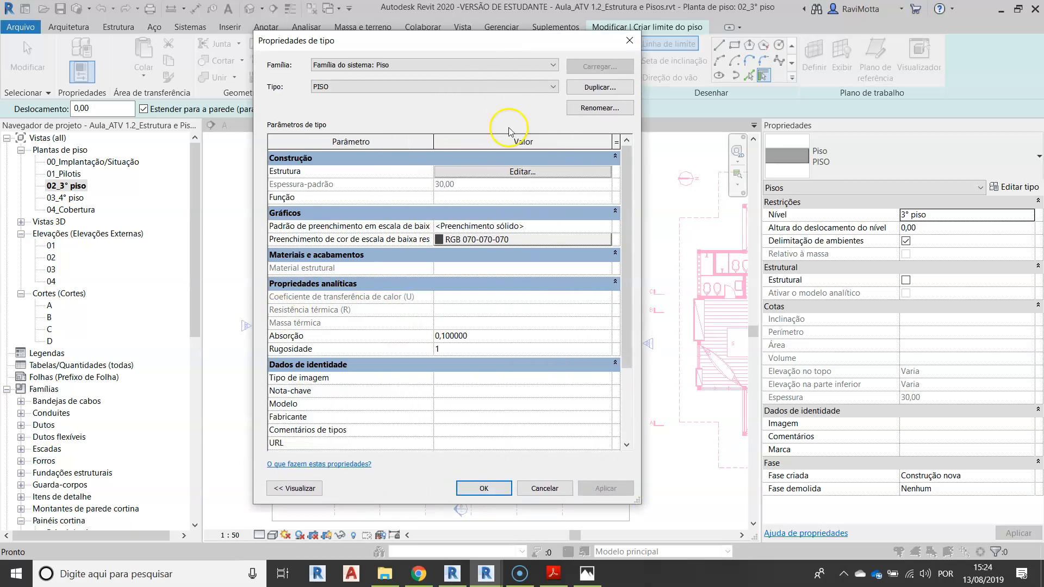
click(596, 88)
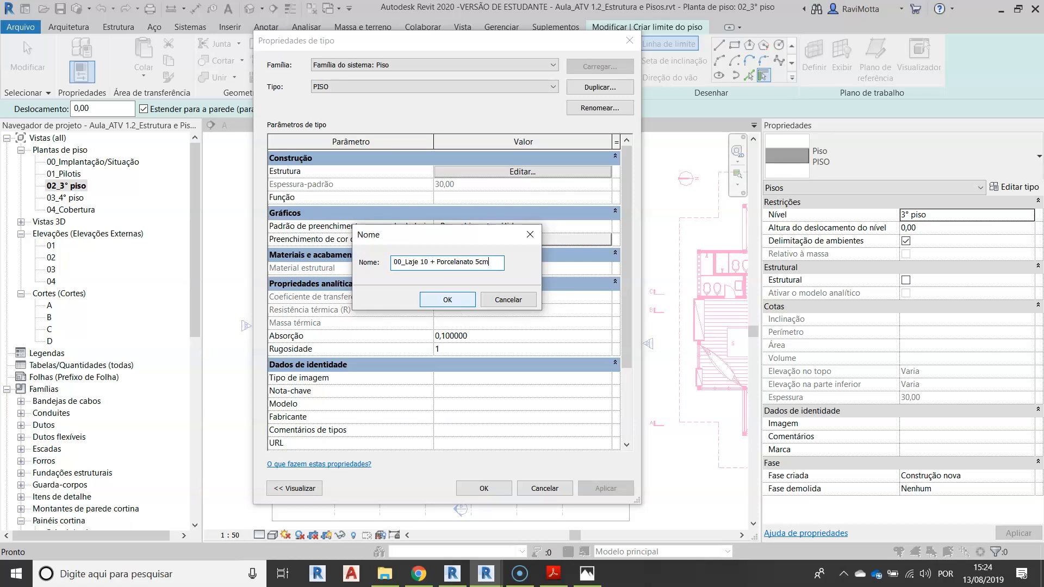
click(428, 262)
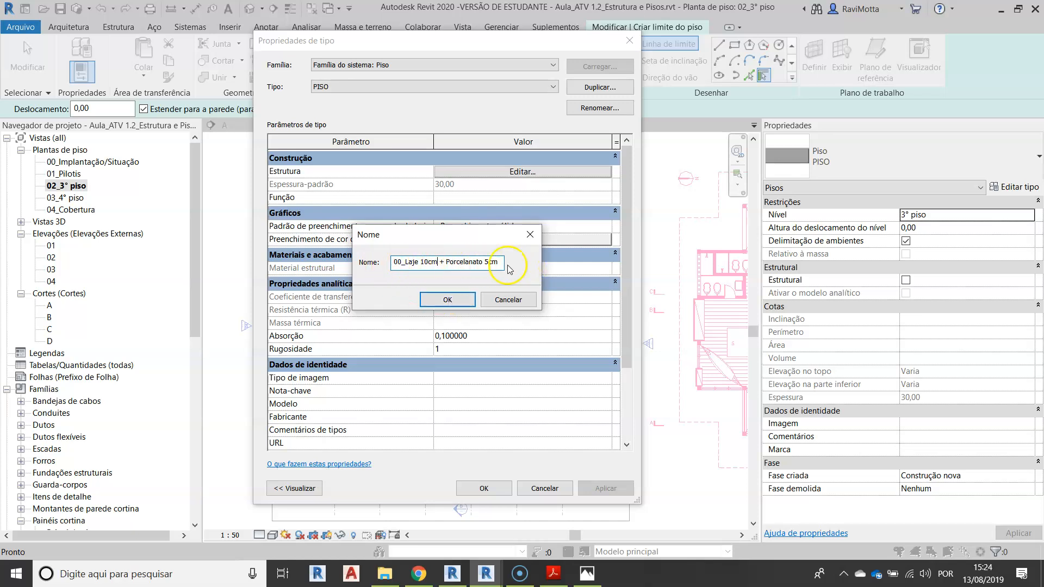
click(448, 301)
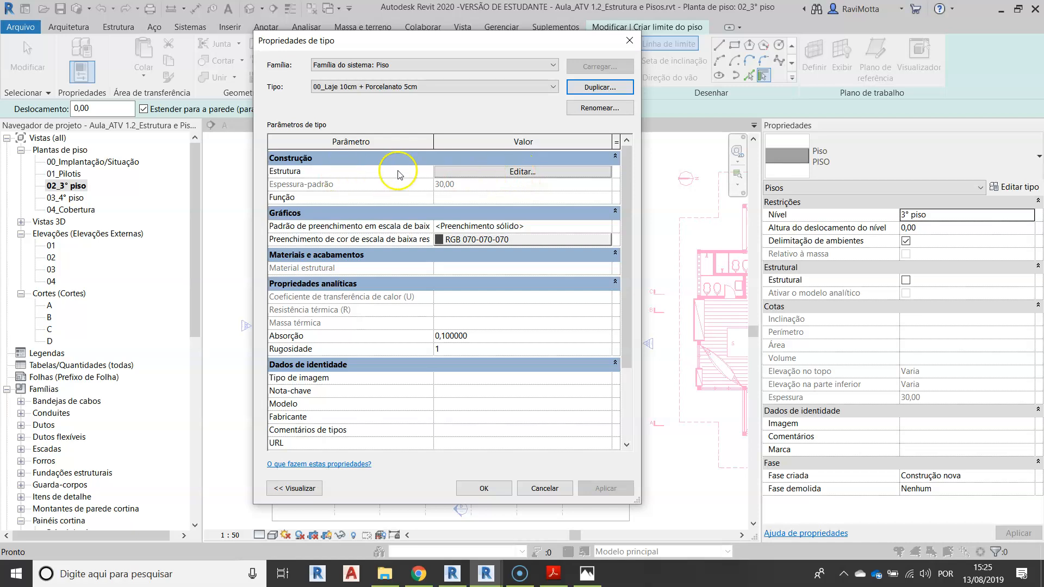
Assign the CONCRETO material to the Estrutura [1] layer of the new floor type.
click(522, 172)
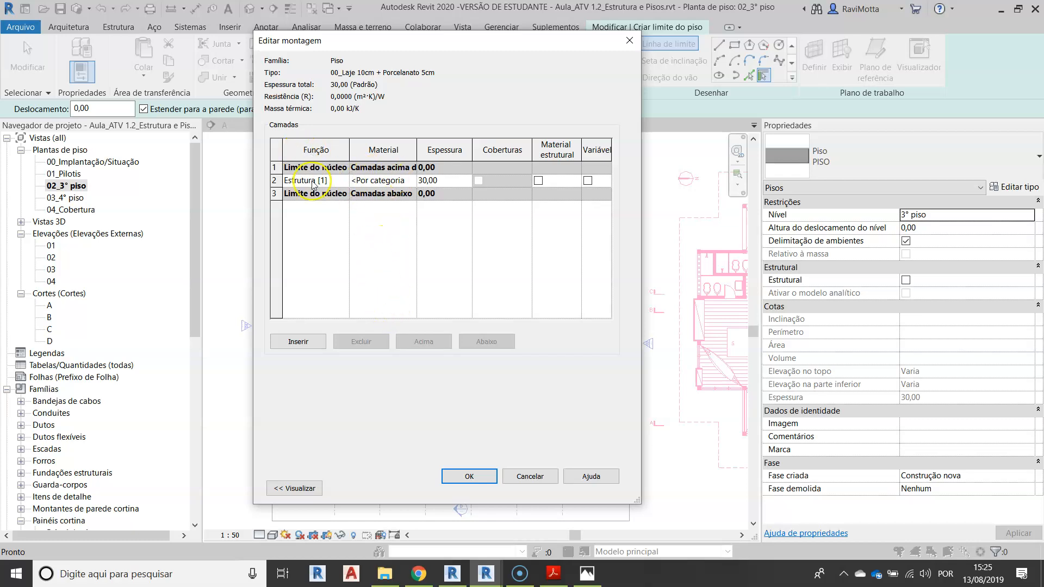
click(412, 180)
click(412, 180)
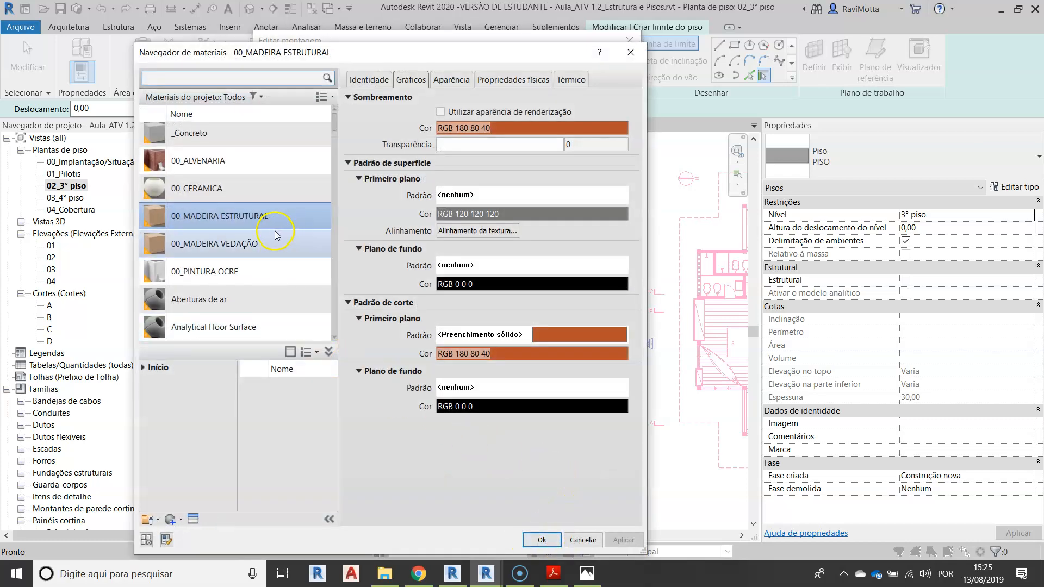
click(226, 77)
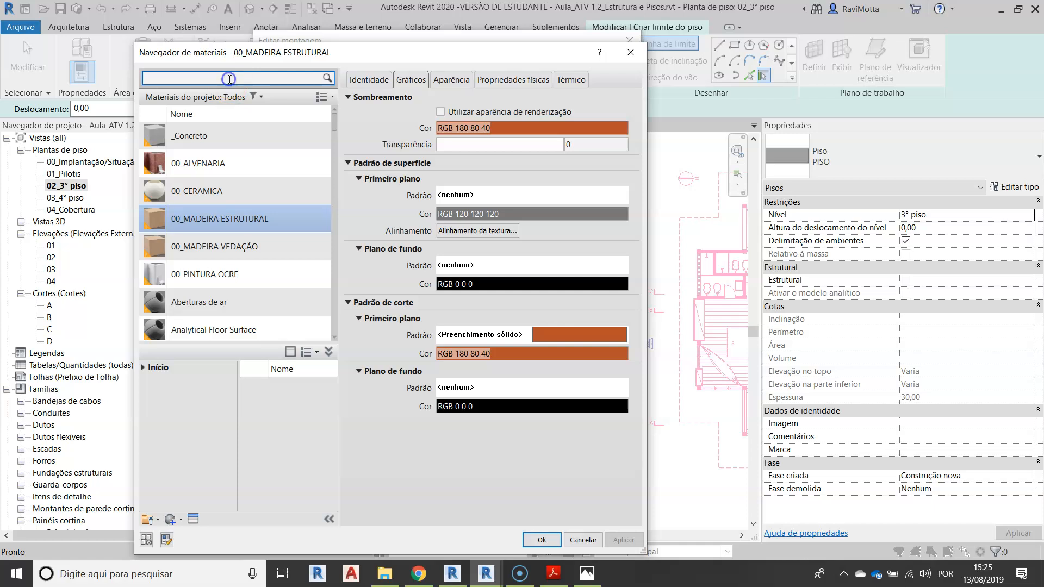
text(concreto)
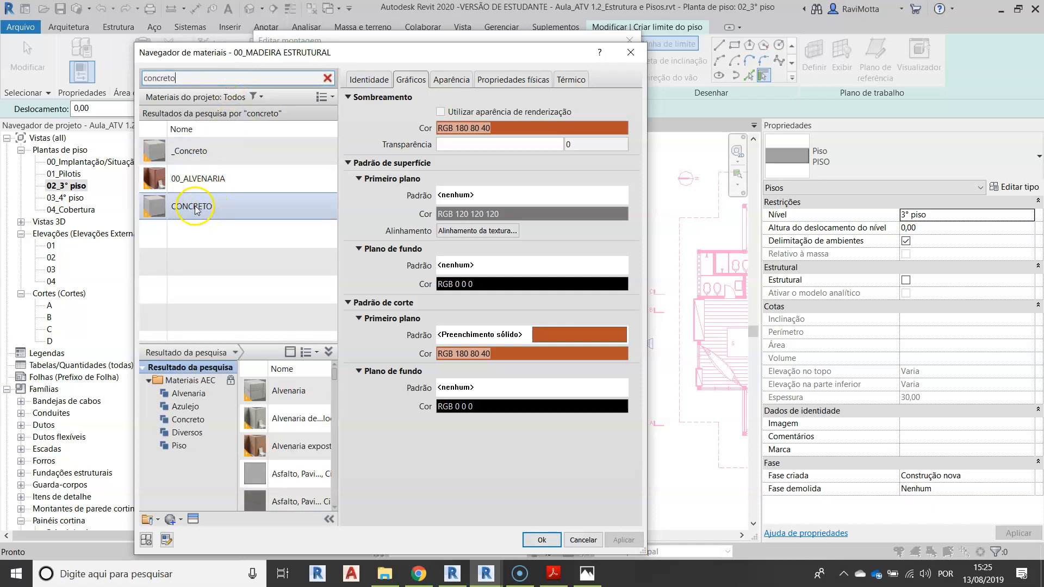
click(199, 208)
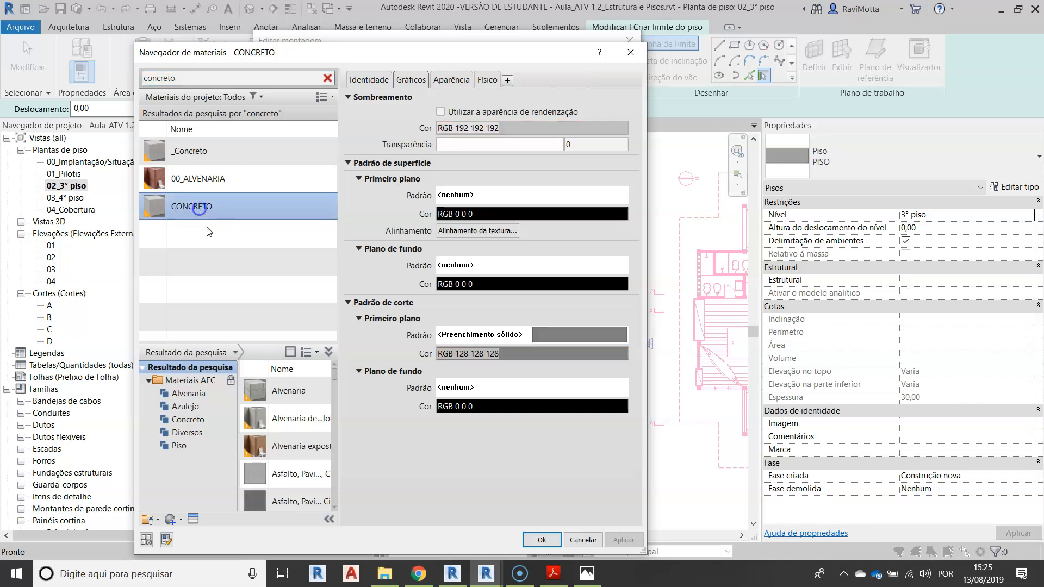
click(542, 540)
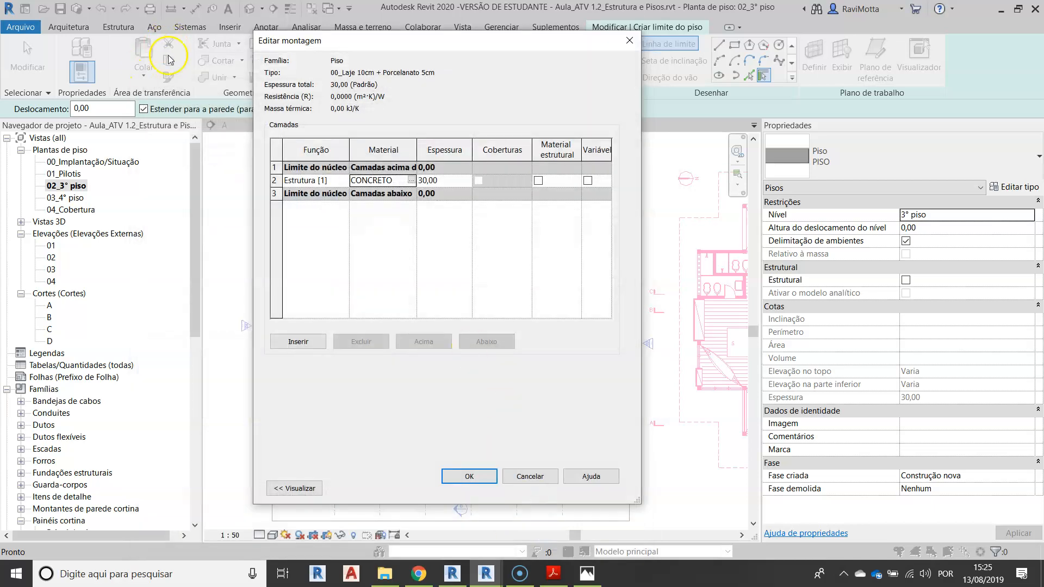
Add an Acabamento 1 [4] layer above the upper core boundary and set the CONCRETO structure layer's thickness to 10.
click(299, 342)
click(334, 179)
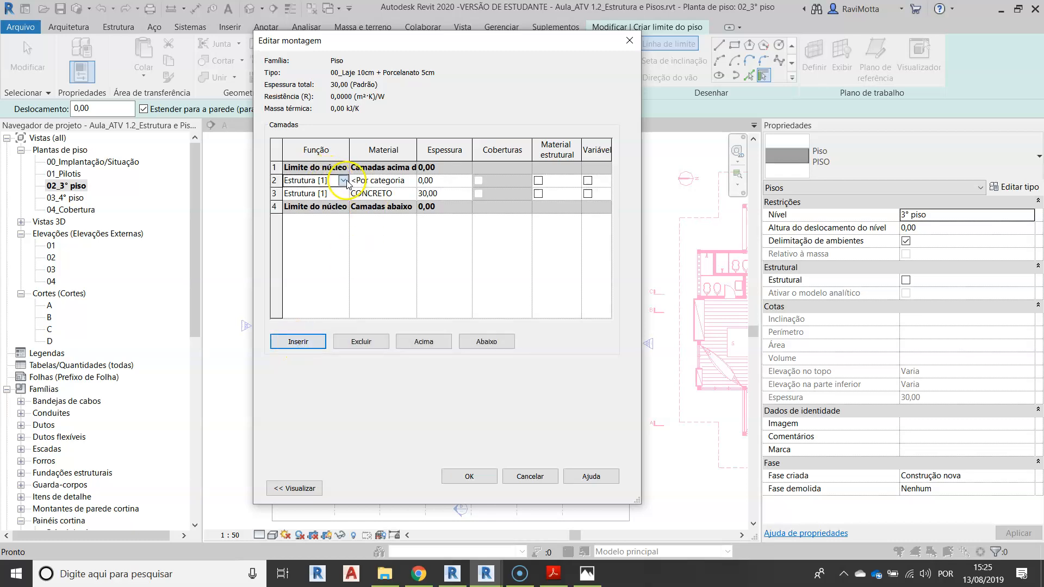
click(345, 180)
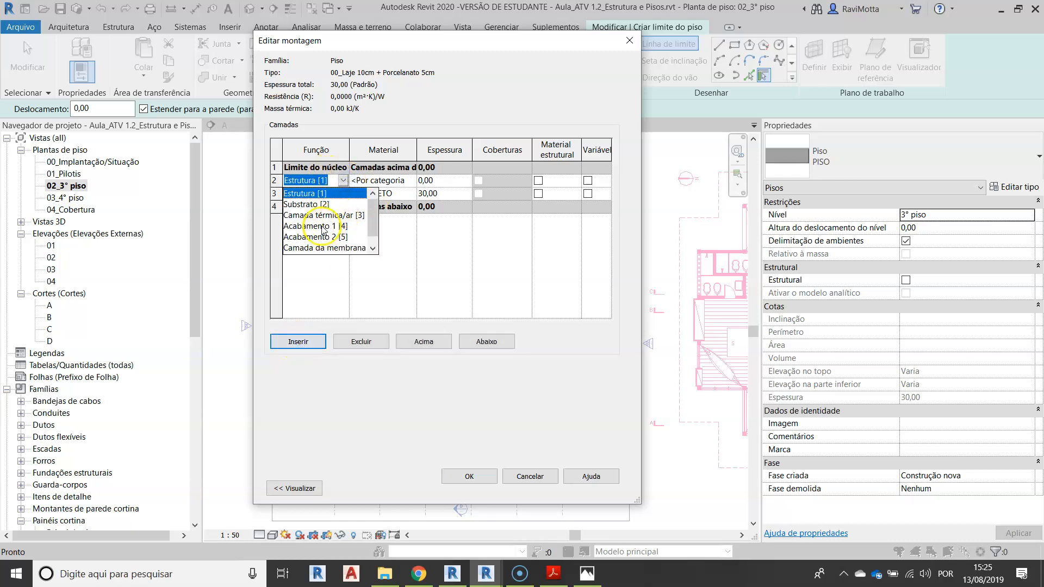
click(340, 226)
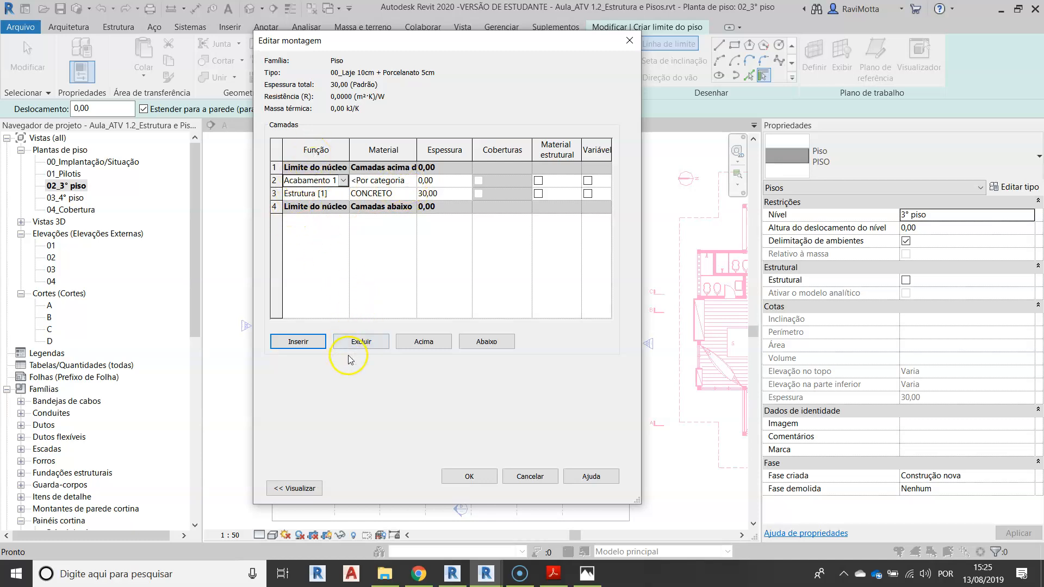
click(423, 343)
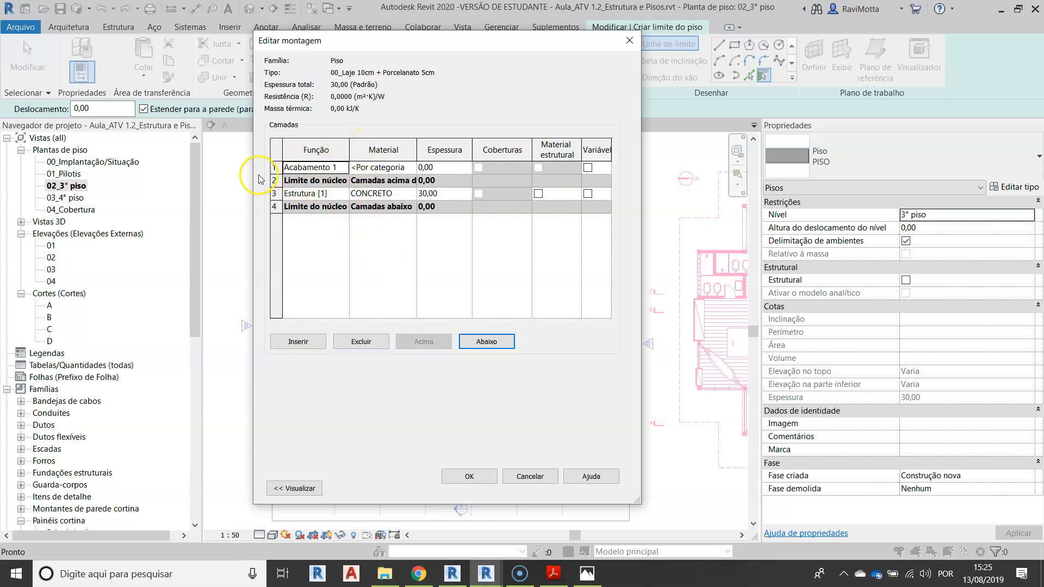
drag(253, 178, 153, 180)
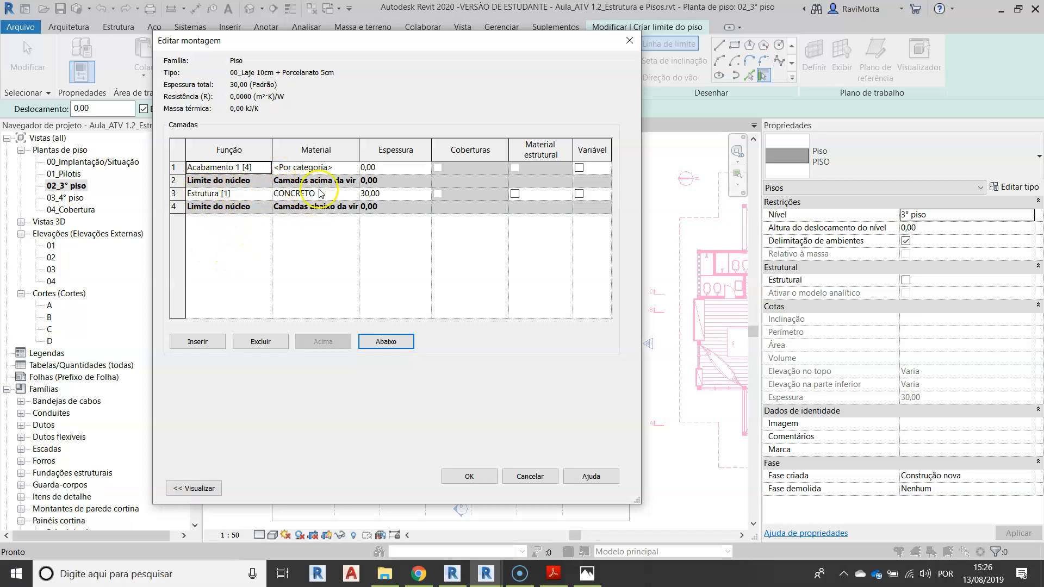
click(387, 198)
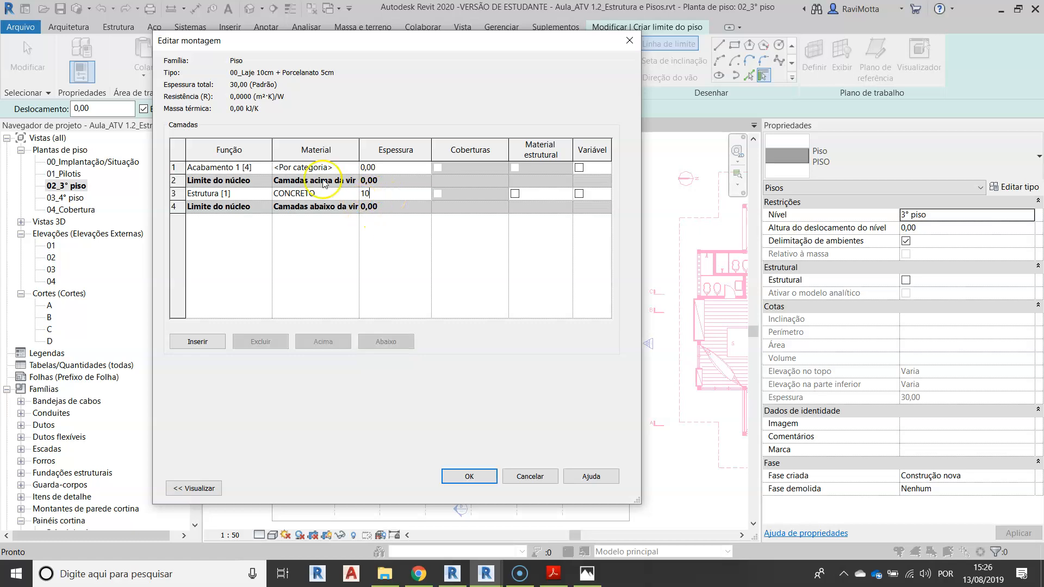
For the finish layer, find the 00_CERAMICA material by searching "porcelan" and duplicate it as 00_PORCELANATO.
click(353, 168)
click(353, 168)
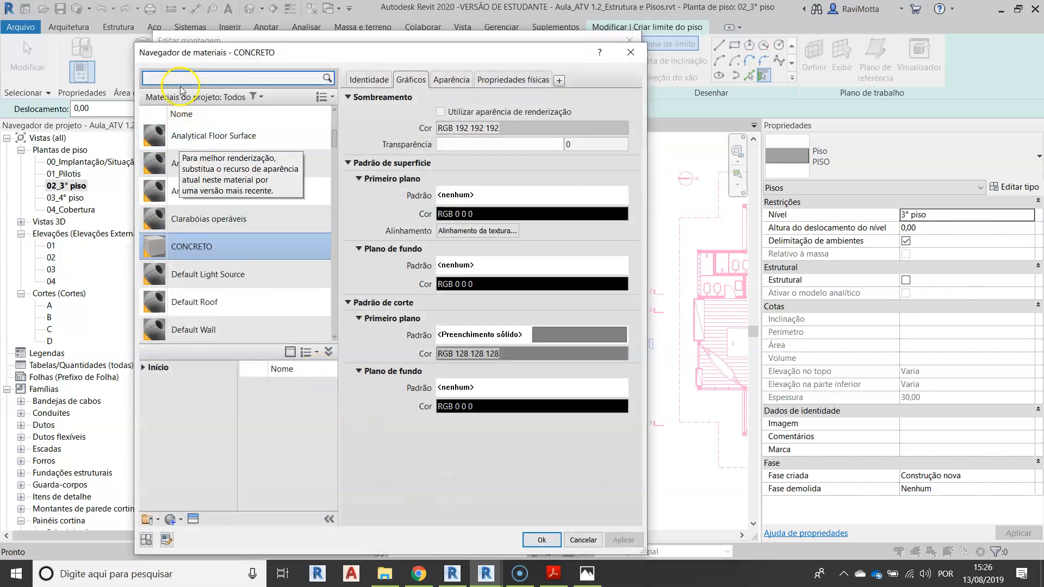
text(porcelan)
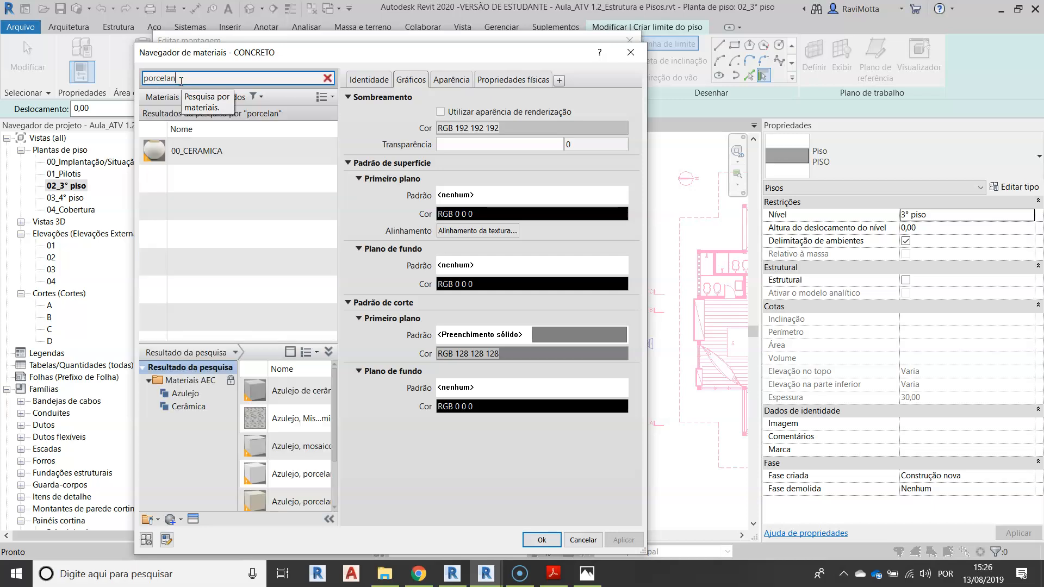
right_click(203, 155)
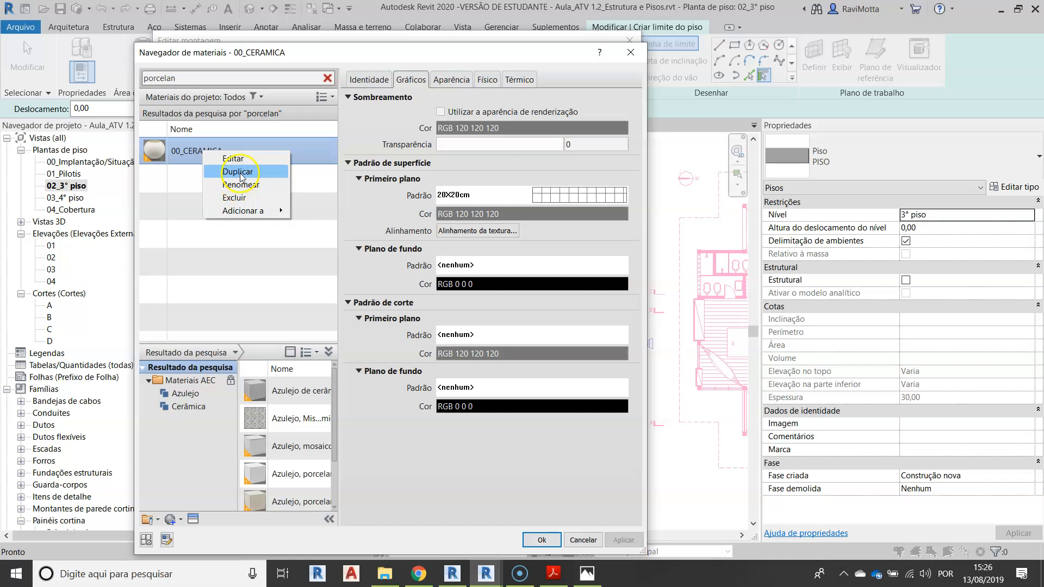
click(264, 170)
drag(183, 178, 232, 178)
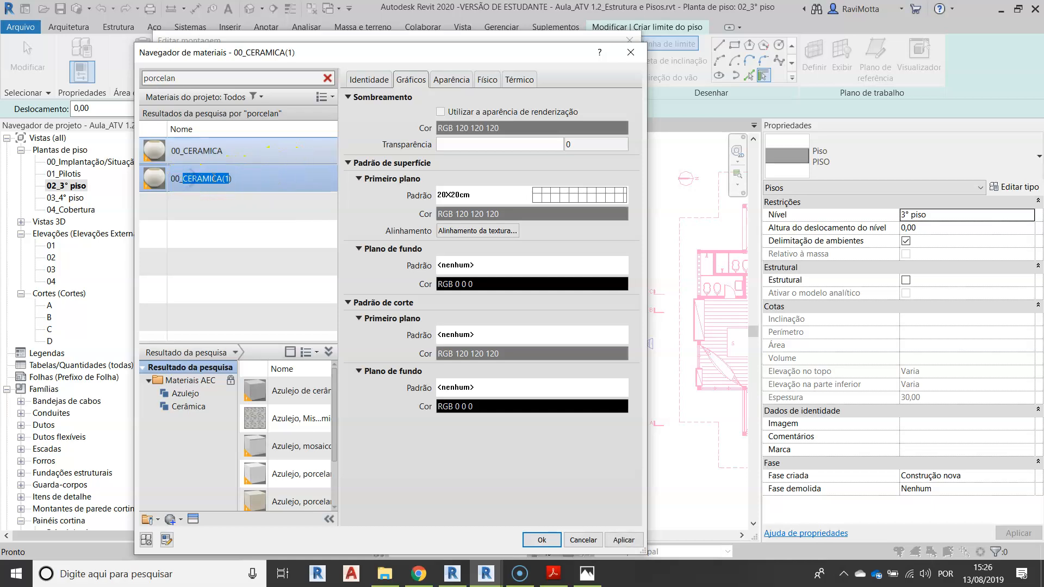
text(PORCELANATO)
click(262, 199)
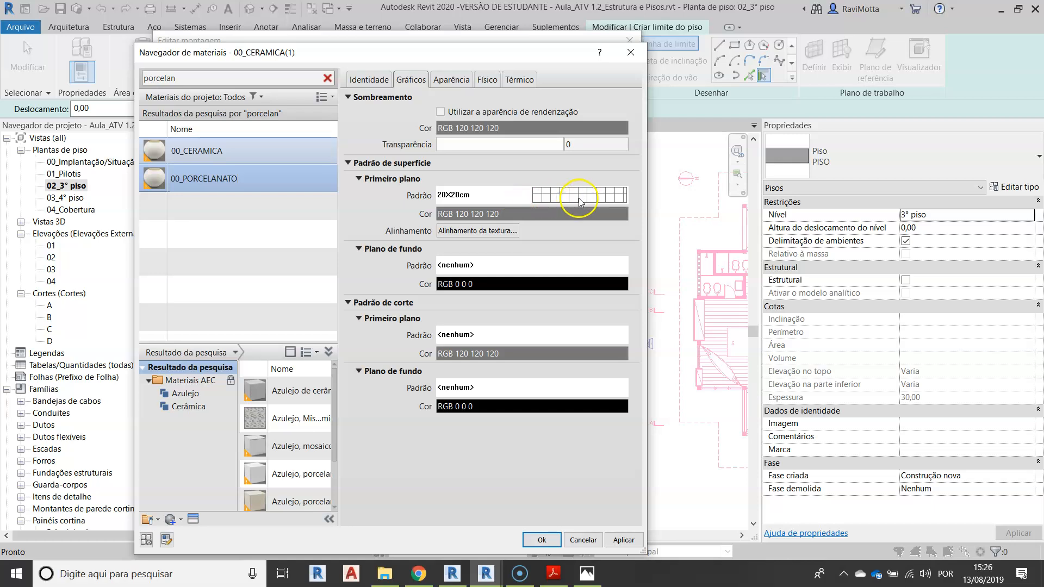
Keep the 20X20cm surface pattern for 00_PORCELANATO and apply the material to the Acabamento 1 layer.
click(472, 197)
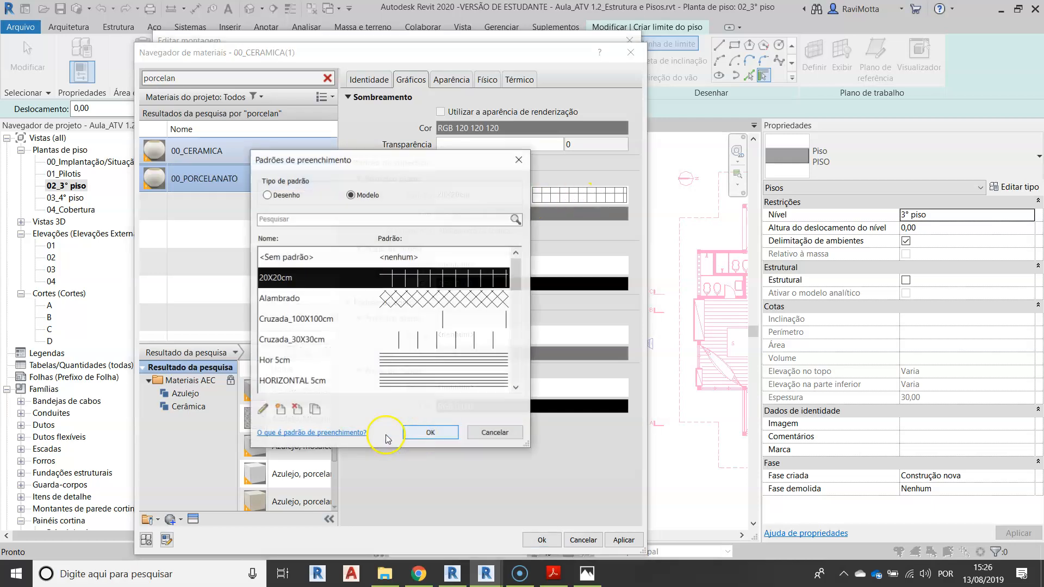
click(428, 428)
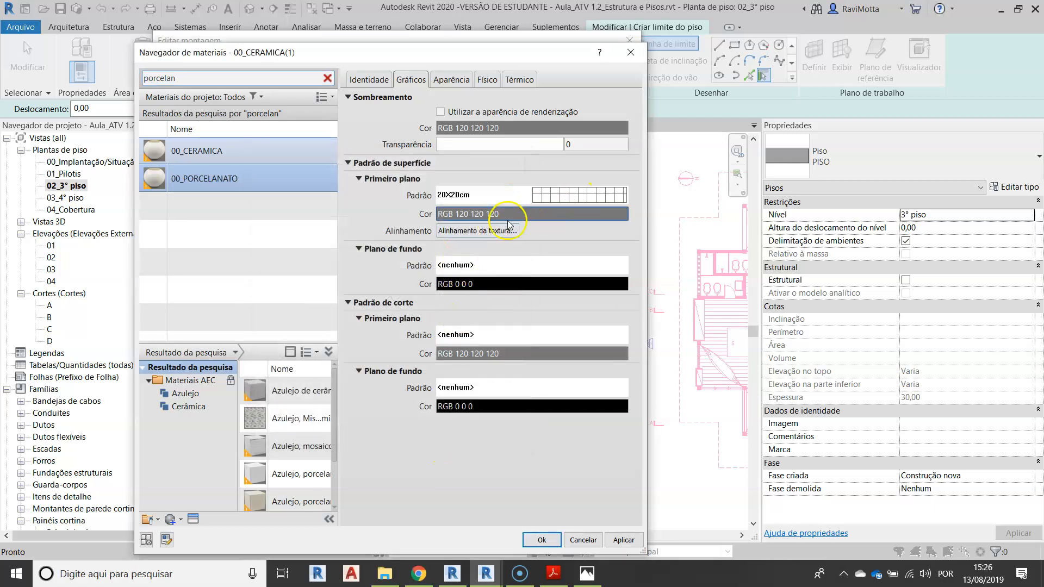
click(542, 540)
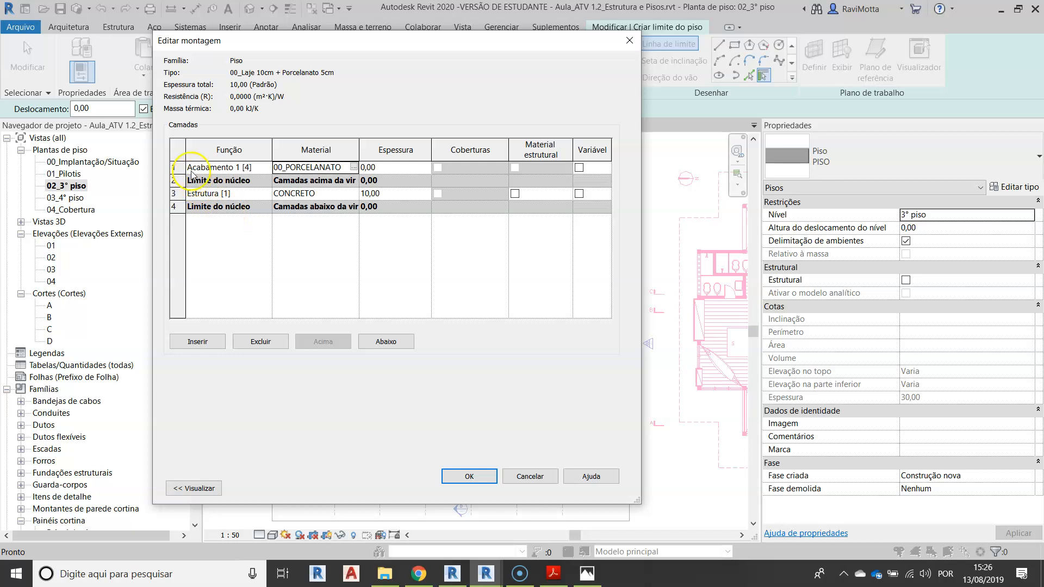
click(354, 167)
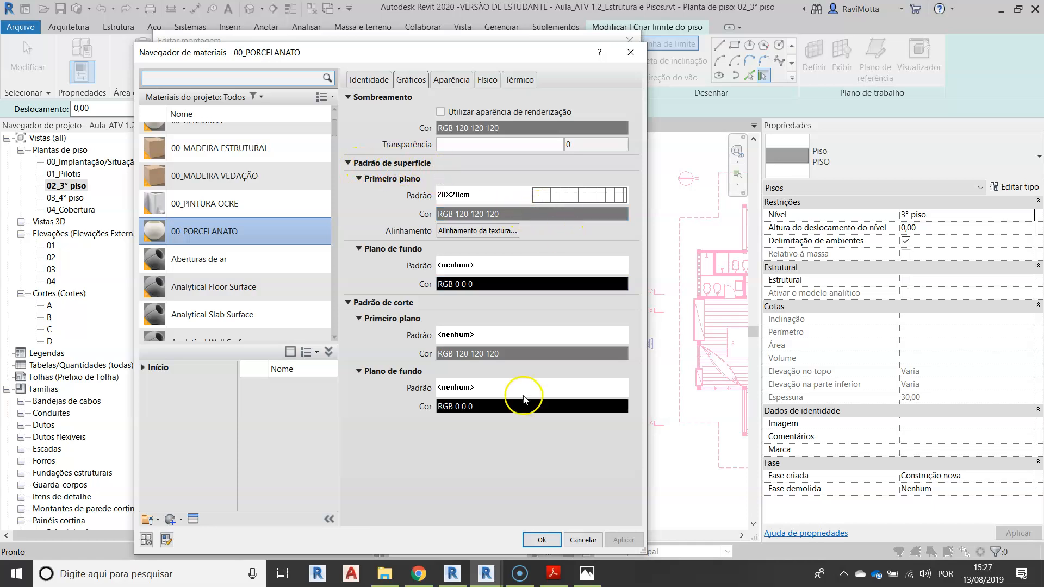
click(542, 540)
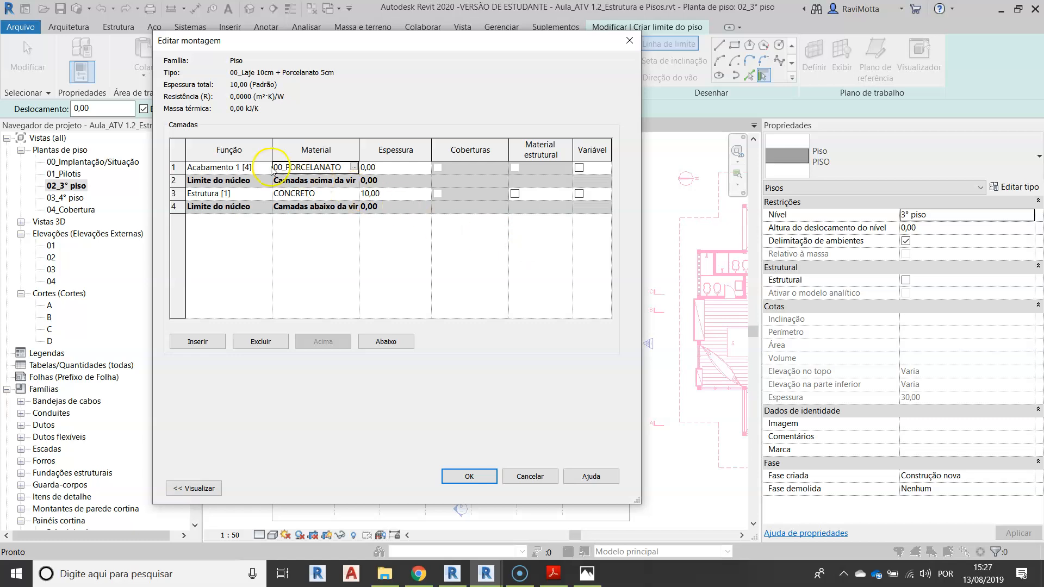
Set the 00_PORCELANATO finish layer's thickness to 5.
click(474, 480)
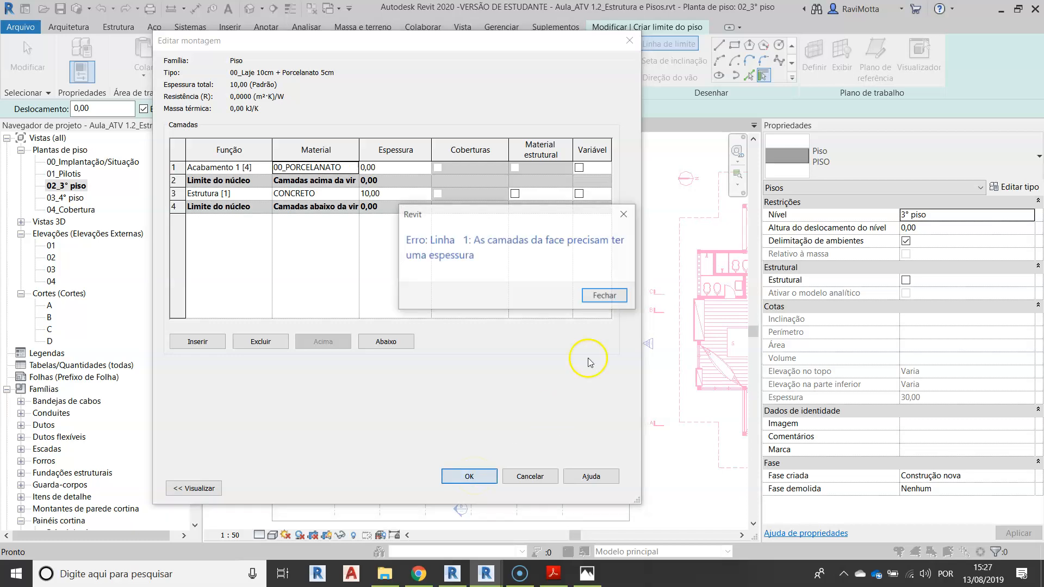
click(604, 296)
click(390, 168)
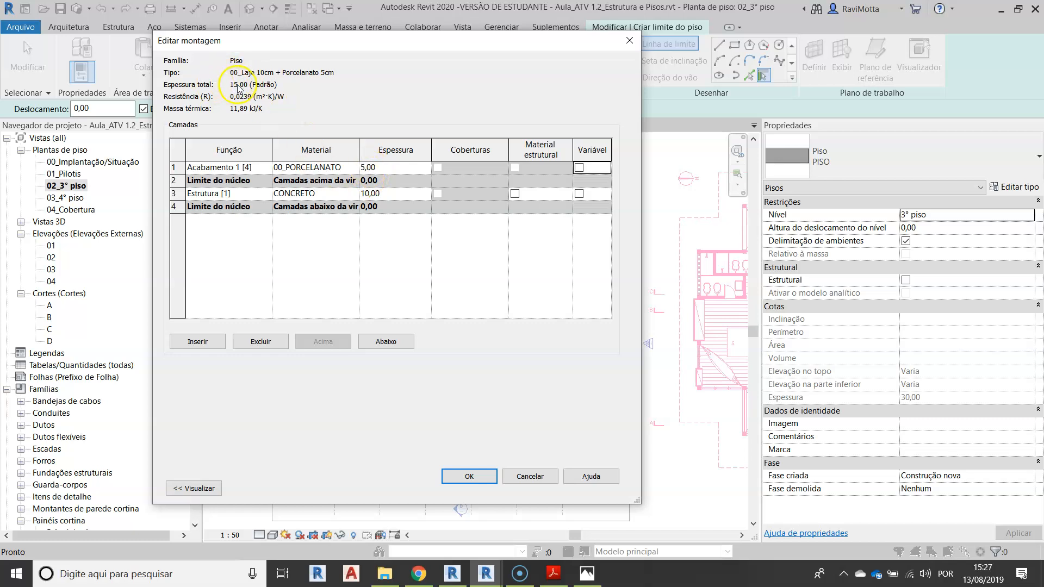
Accept the layer assembly and use the 00_Laje 10cm + Porcelanato 5cm type for the new floor.
click(469, 477)
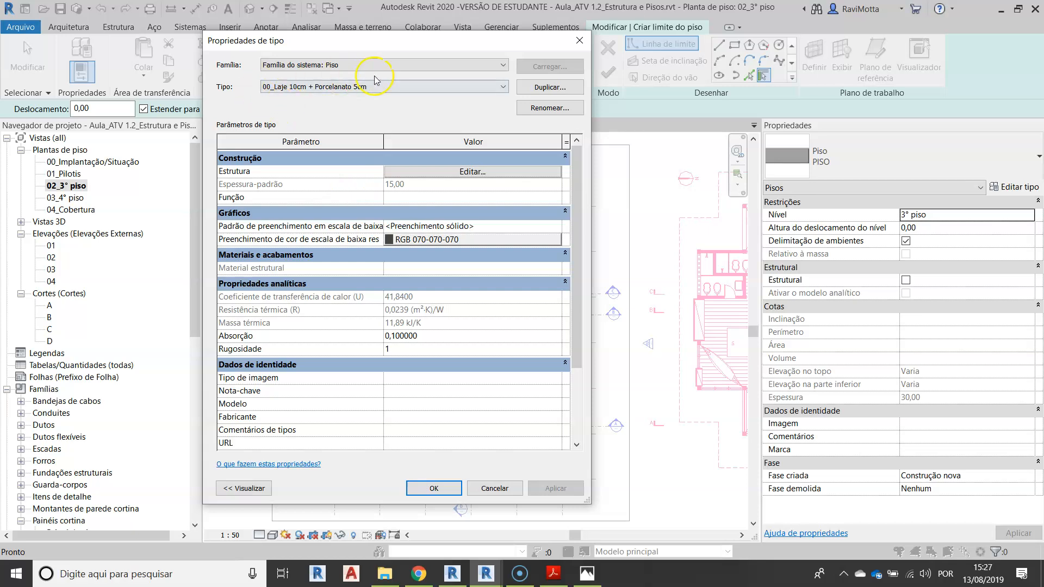
click(438, 489)
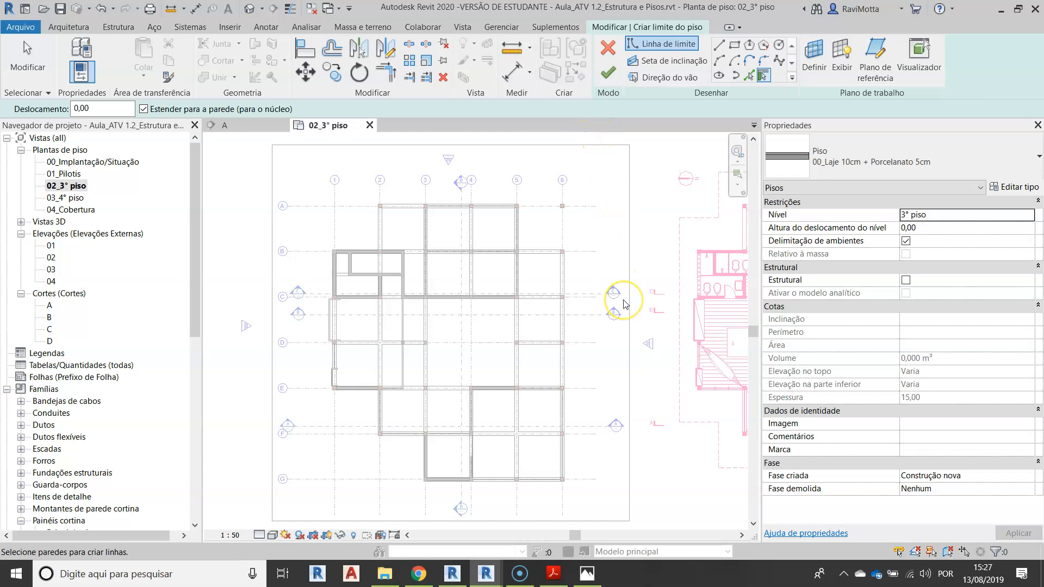
click(720, 48)
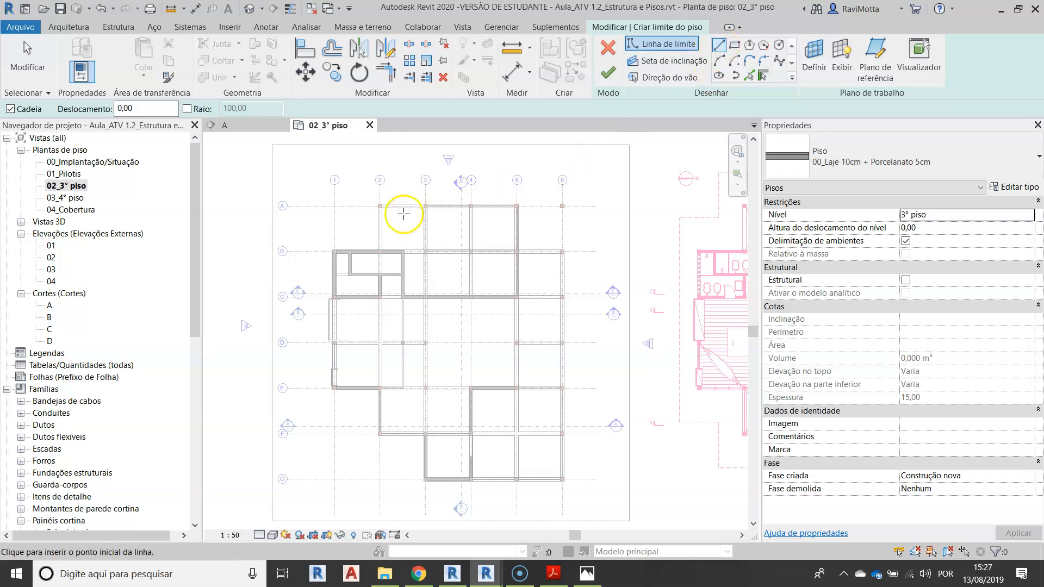
scroll(404, 213, up, 5)
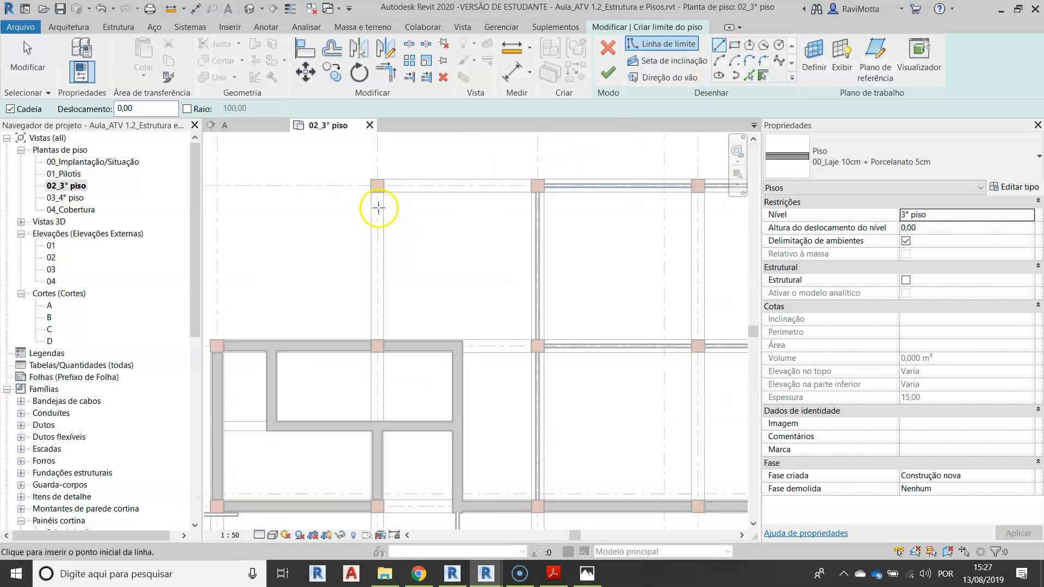
scroll(482, 251, down, 1)
middle_drag(401, 402, 439, 309)
scroll(368, 309, up, 4)
middle_drag(349, 283, 417, 294)
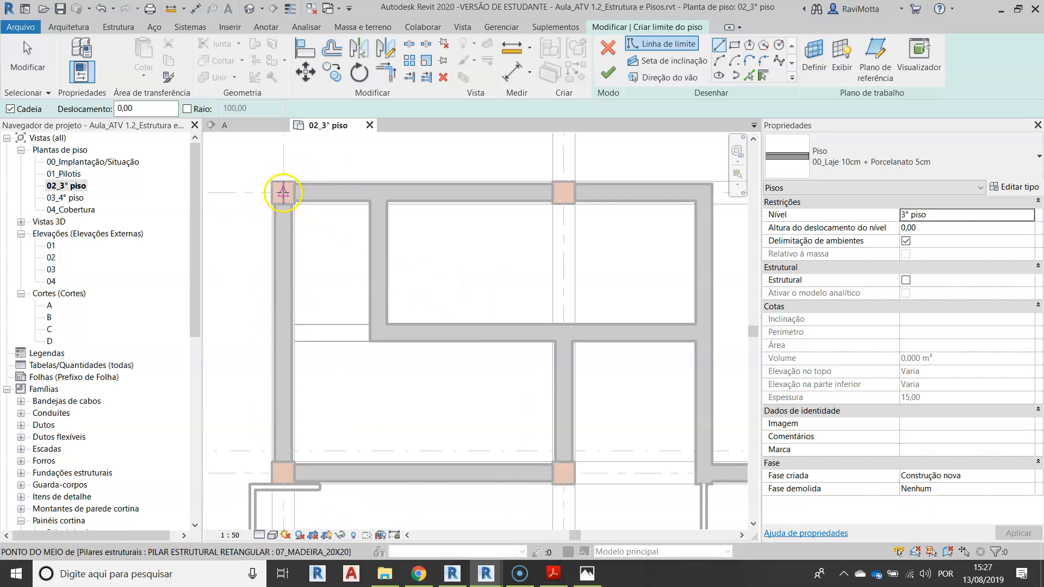
click(283, 193)
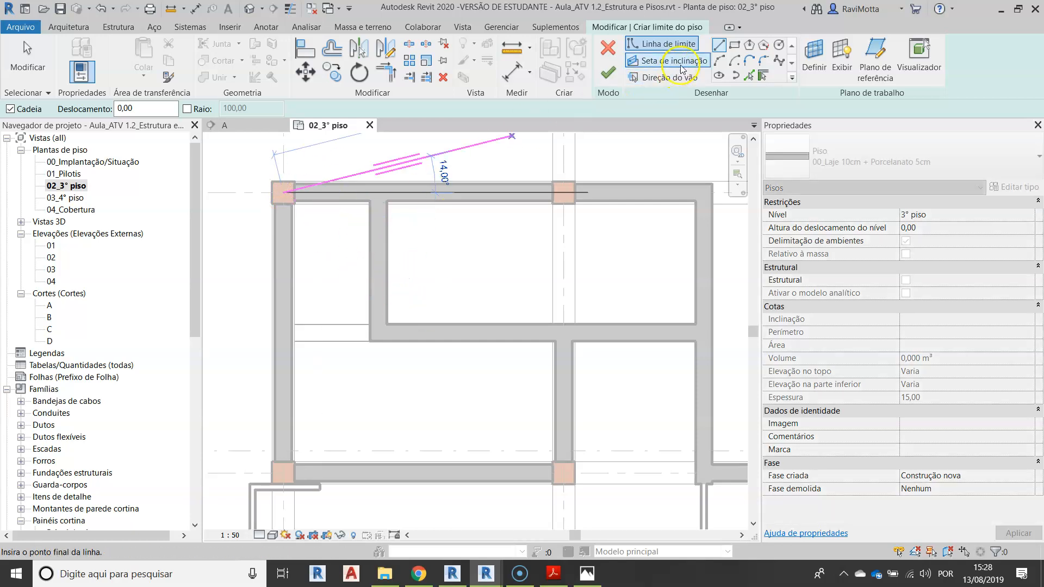
Create the floor from a rectangular boundary, 250 deep, between the column at axes B/1 and the wall end on axis C.
click(734, 45)
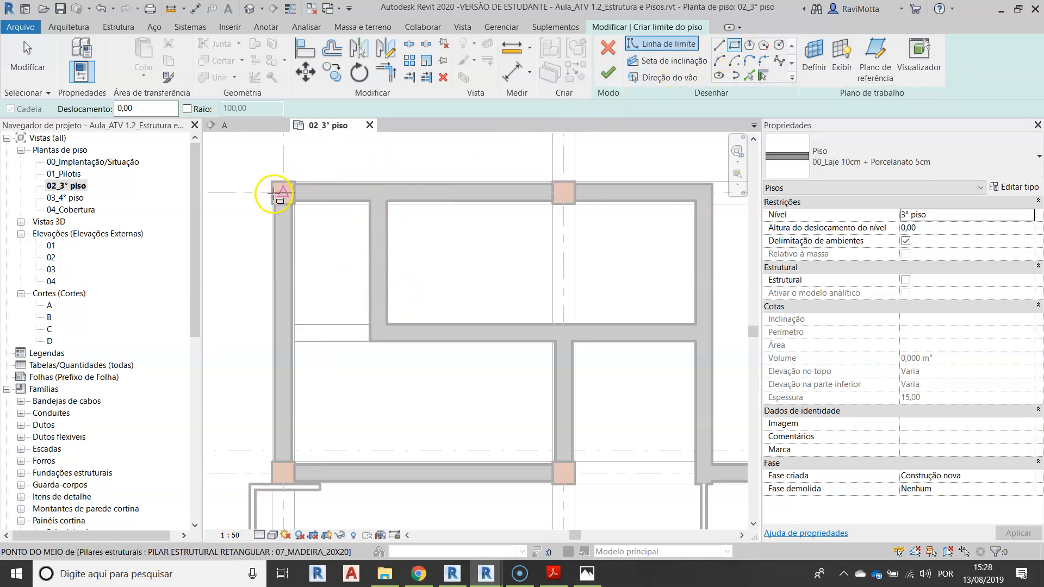
click(284, 192)
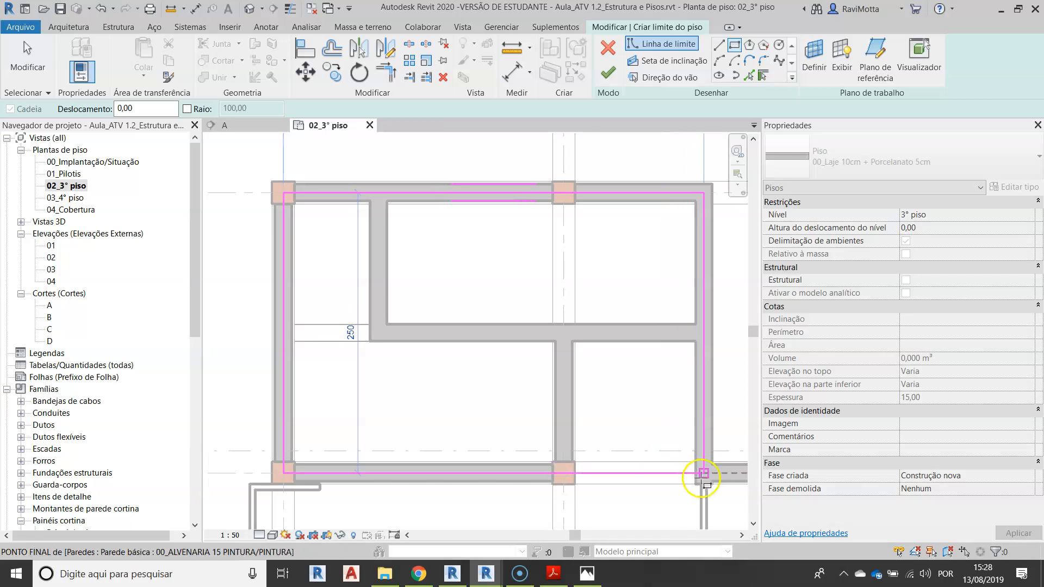
click(704, 474)
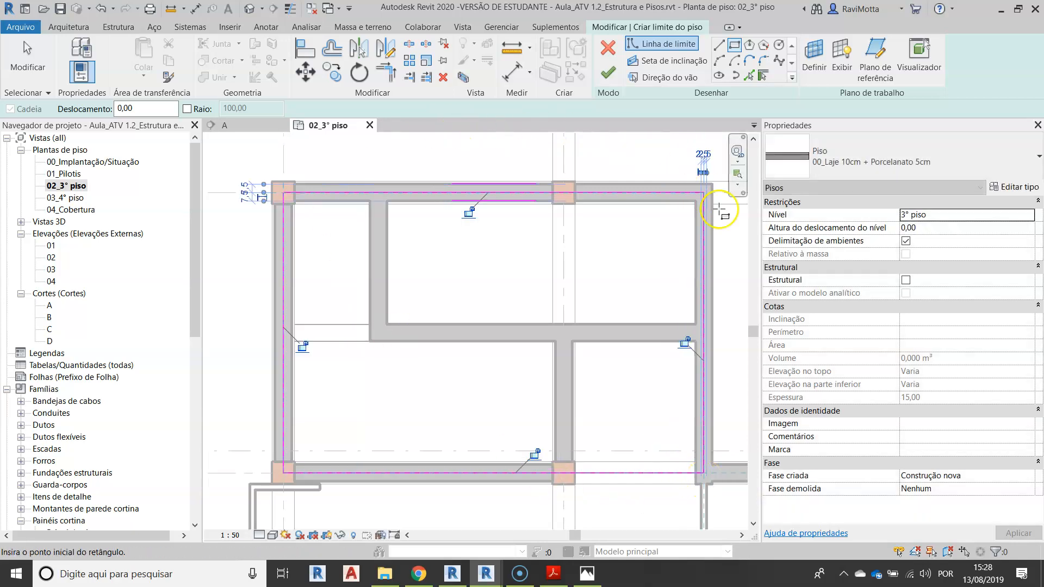
click(610, 73)
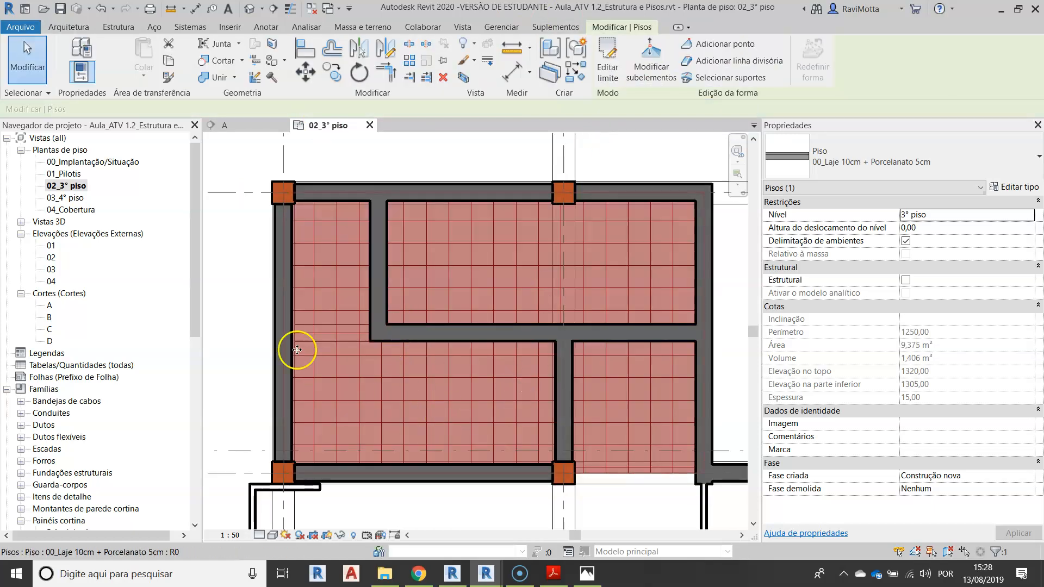
click(635, 470)
Open section C and examine how the new floor meets the walls and beams at the 3° piso level.
scroll(496, 397, down, 4)
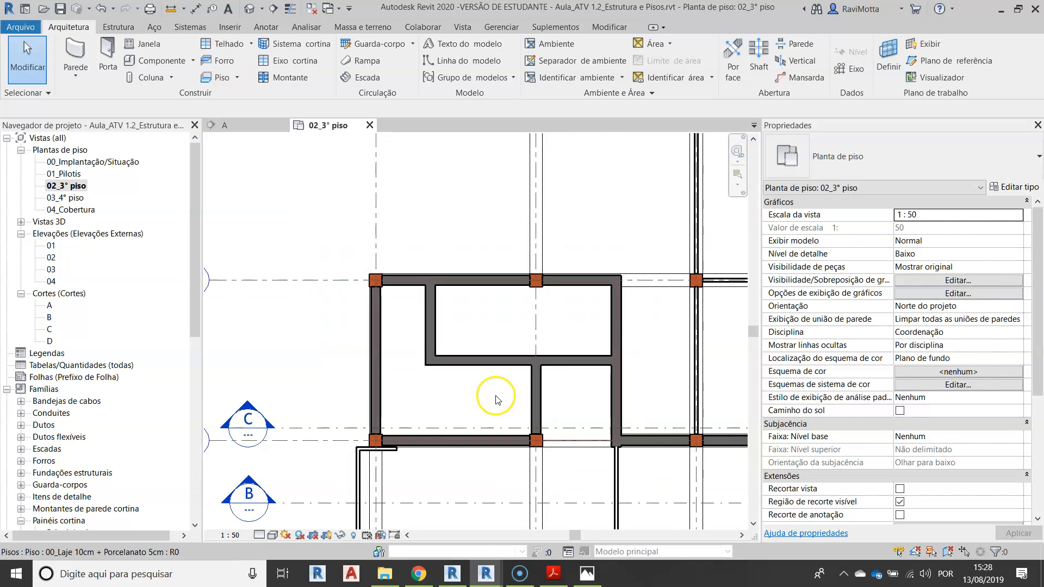
mouse_move(497, 399)
middle_down()
mouse_move(470, 338)
mouse_move(524, 341)
middle_up()
scroll(451, 358, up, 2)
scroll(456, 357, down, 1)
double_click(326, 334)
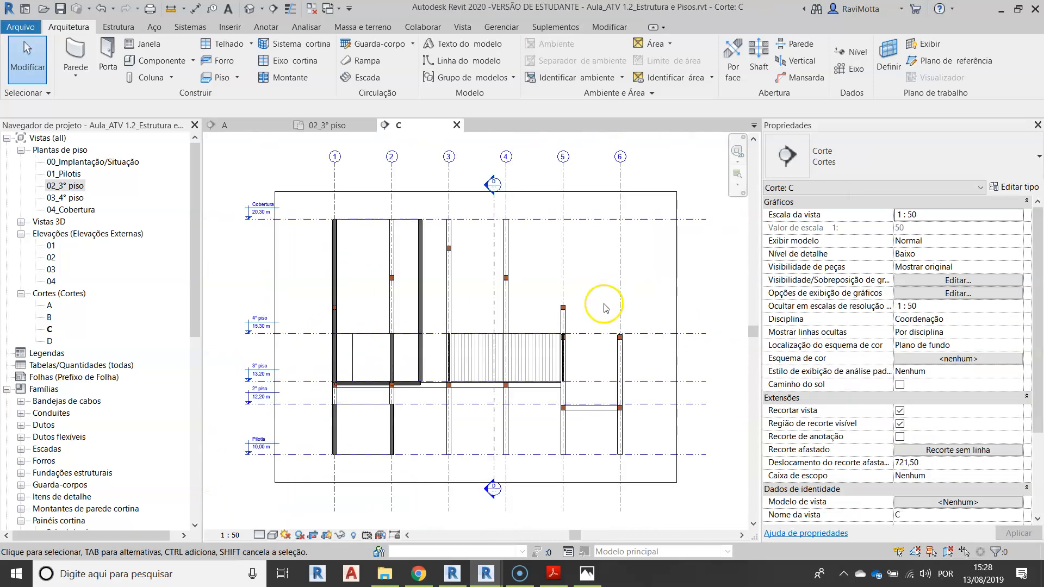
scroll(363, 429, up, 2)
scroll(373, 396, up, 2)
middle_drag(354, 410, 276, 353)
scroll(504, 354, down, 1)
scroll(328, 347, up, 4)
scroll(312, 351, down, 1)
scroll(473, 349, up, 2)
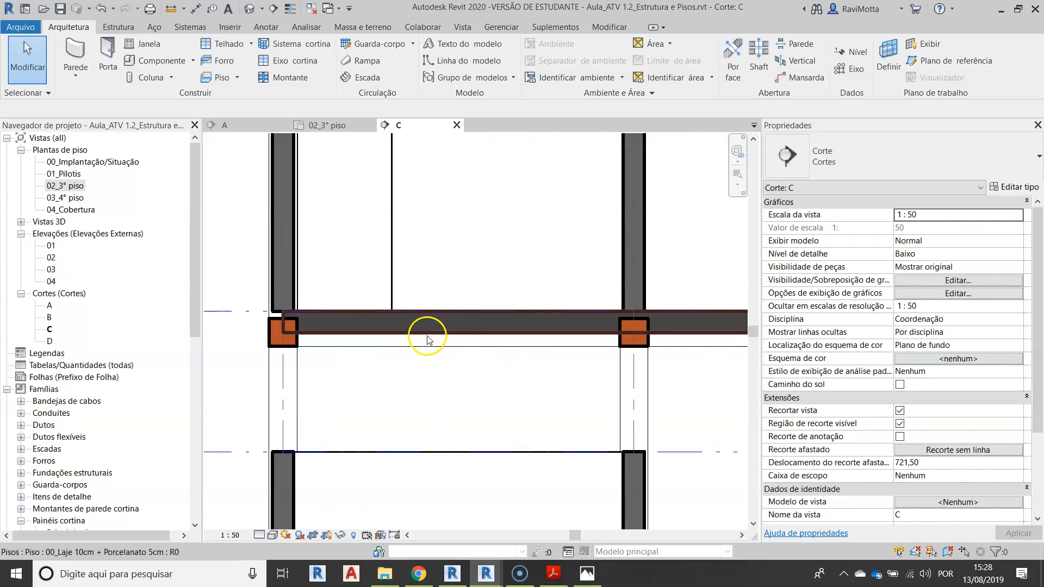
click(384, 347)
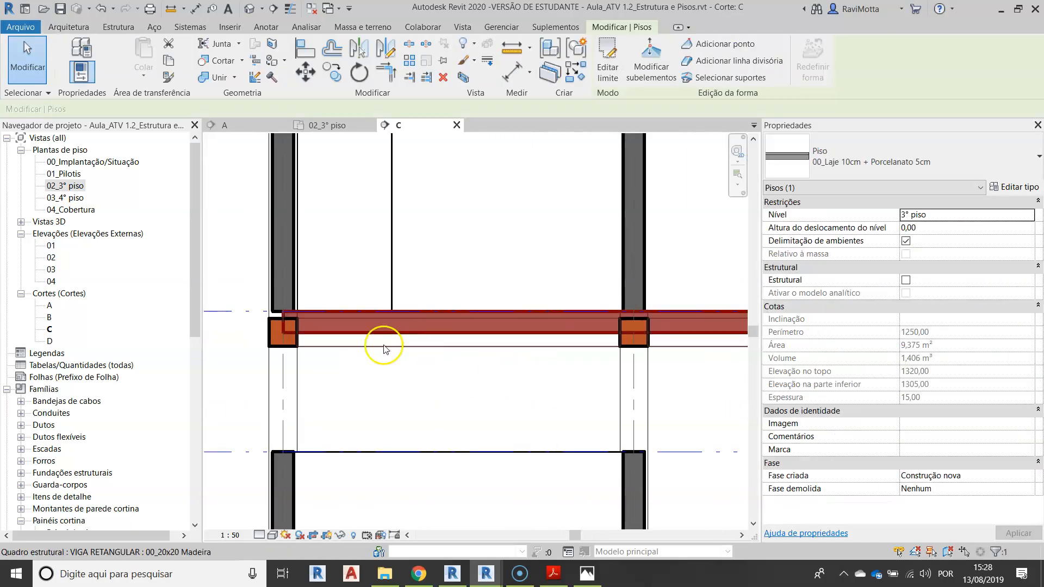
Examine the floor's layers in section C at Médio detail, and its junction with the wall and beam at Baixo detail.
click(259, 535)
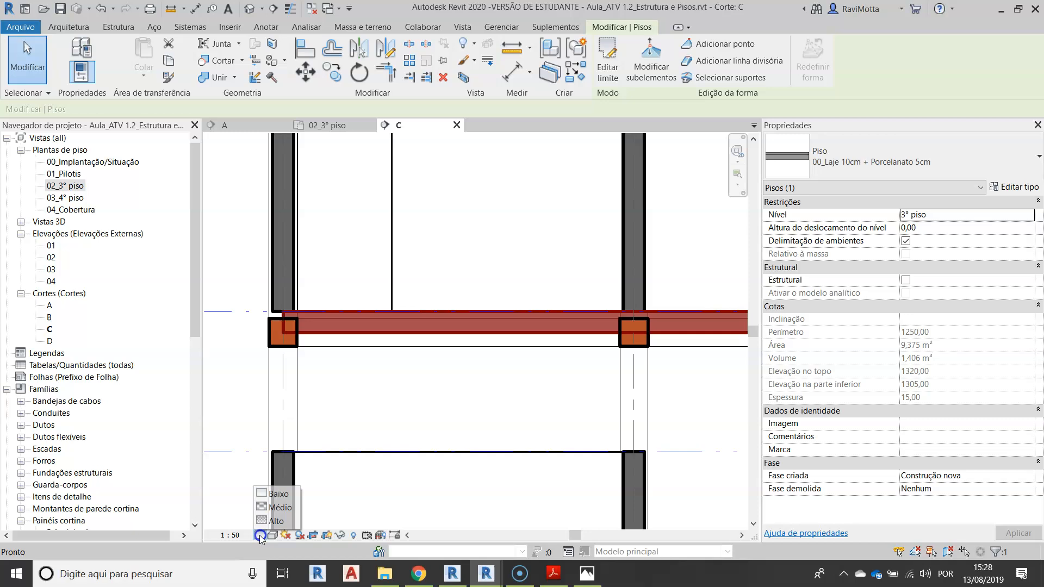
click(276, 507)
scroll(539, 310, up, 2)
scroll(491, 342, down, 3)
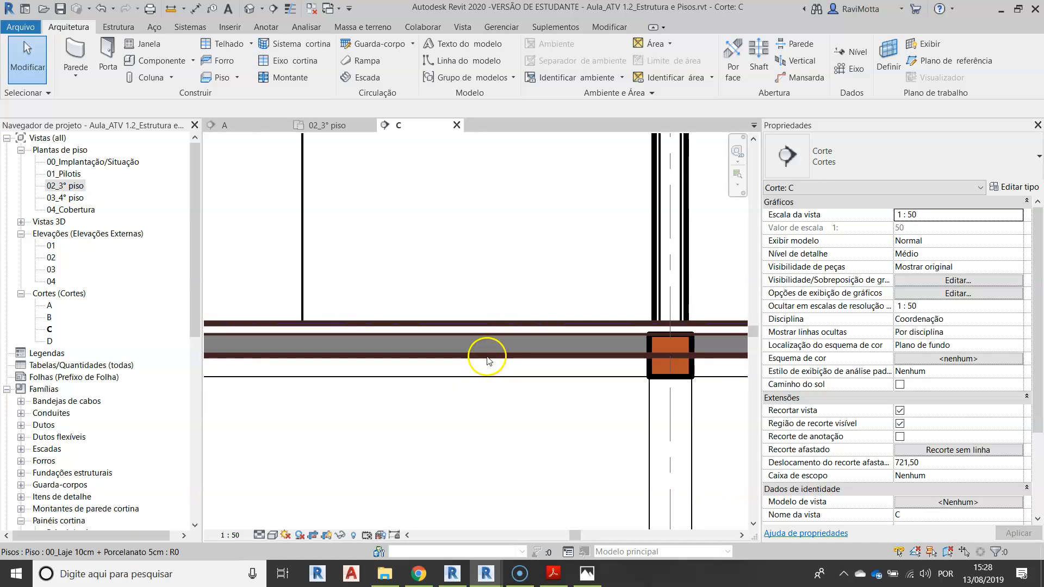
scroll(488, 359, down, 3)
middle_drag(367, 373, 506, 399)
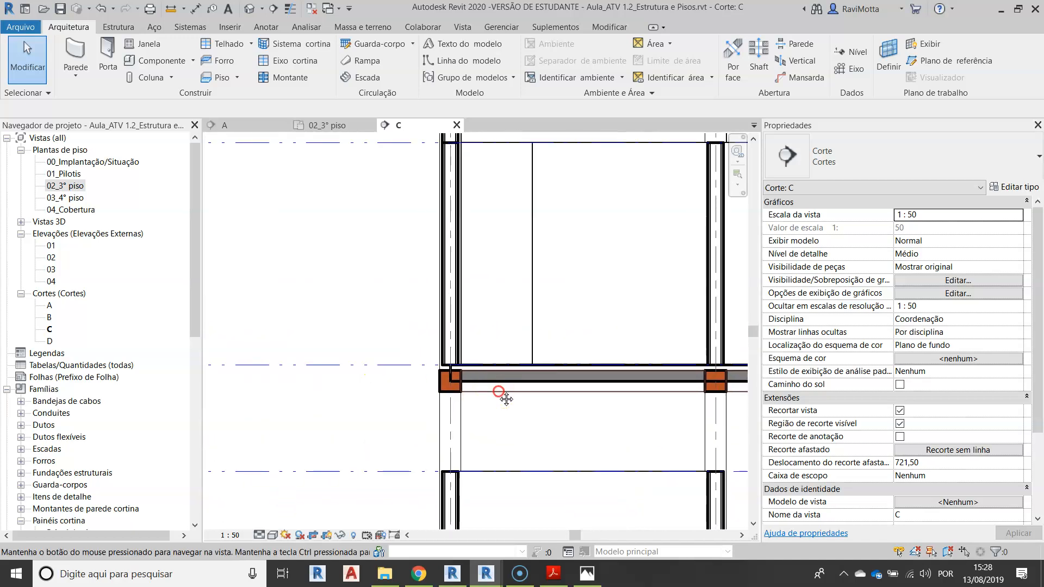
click(260, 535)
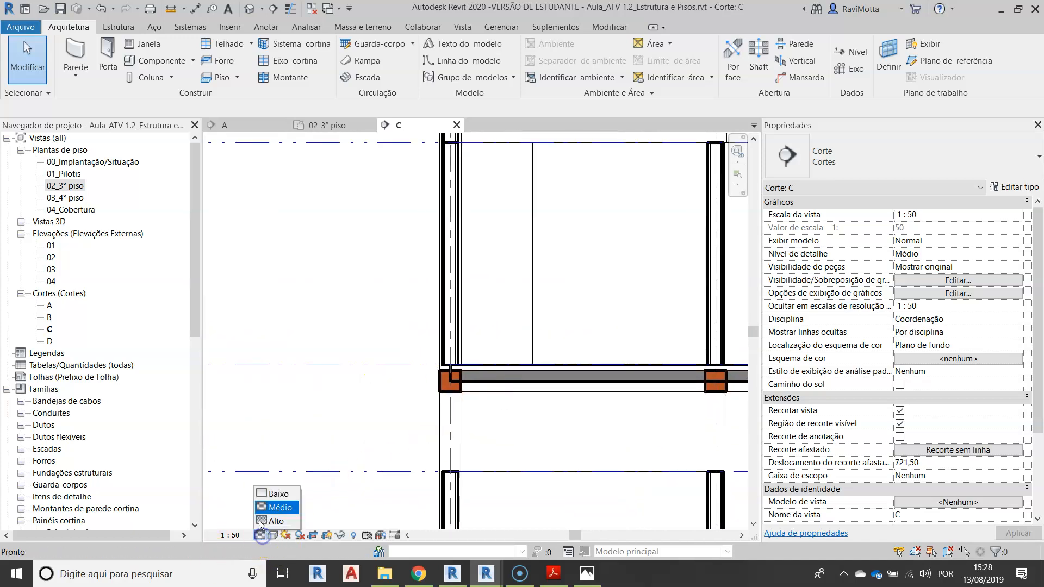
click(276, 493)
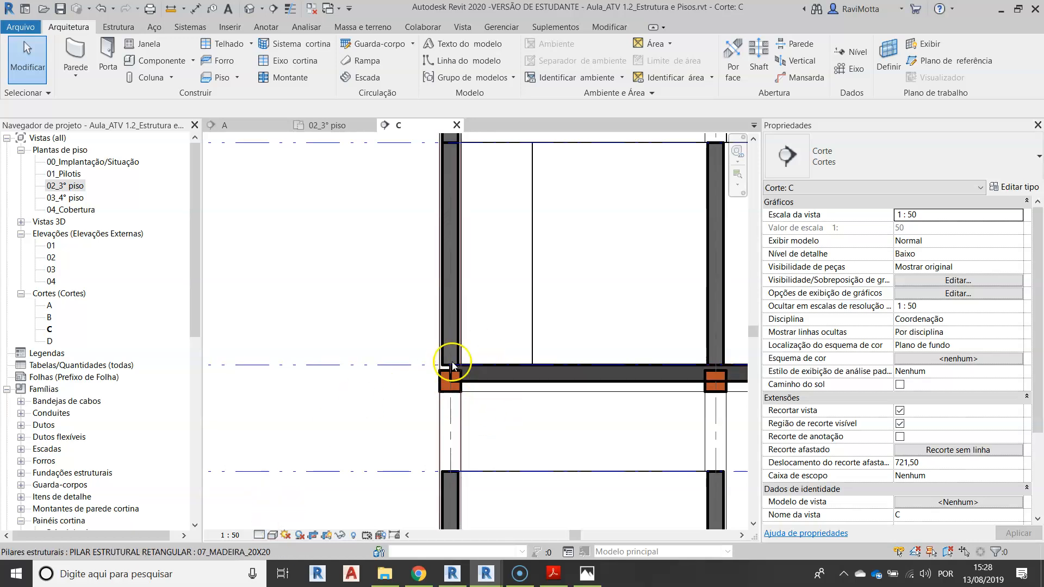
scroll(445, 347, up, 4)
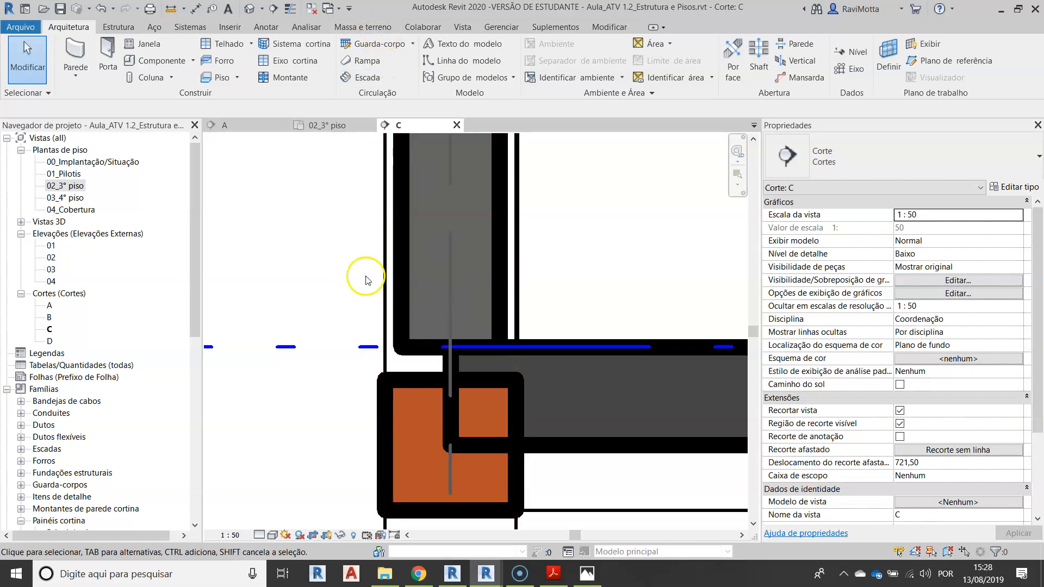
scroll(363, 278, down, 6)
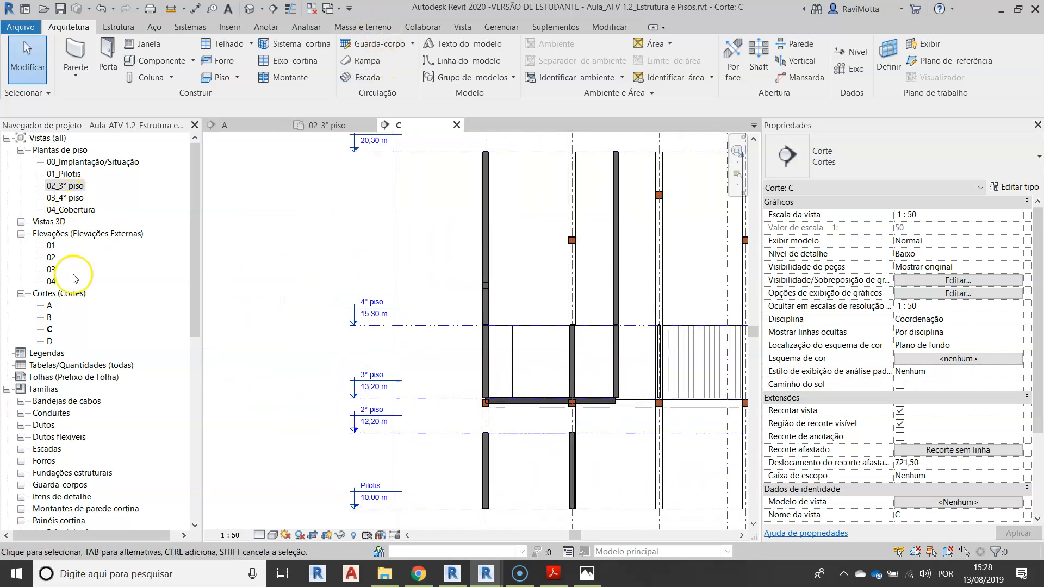
Return to the 02_3° piso floor plan and open exterior elevation 04 from it.
double_click(66, 191)
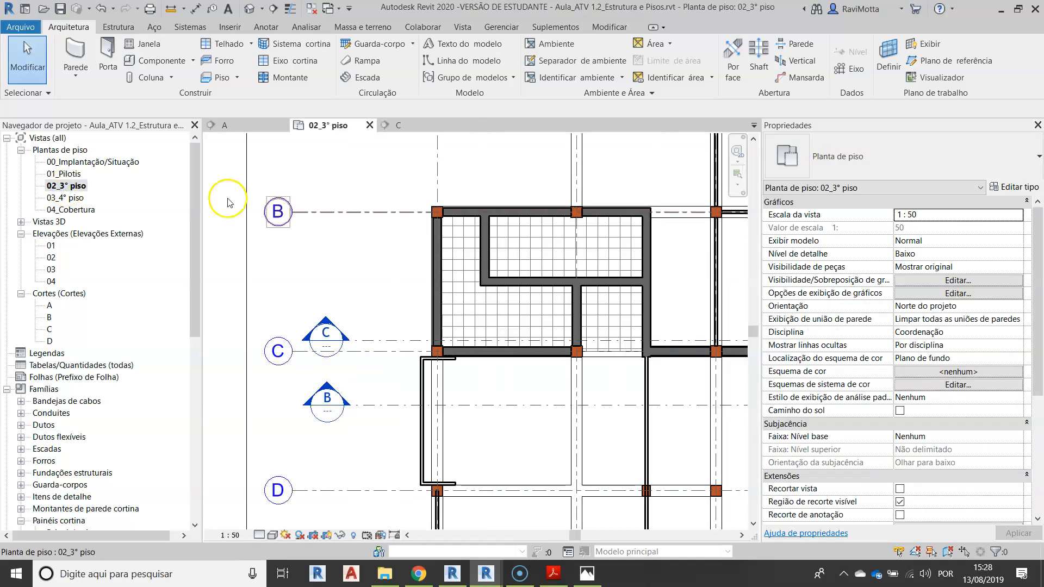
scroll(479, 348, down, 4)
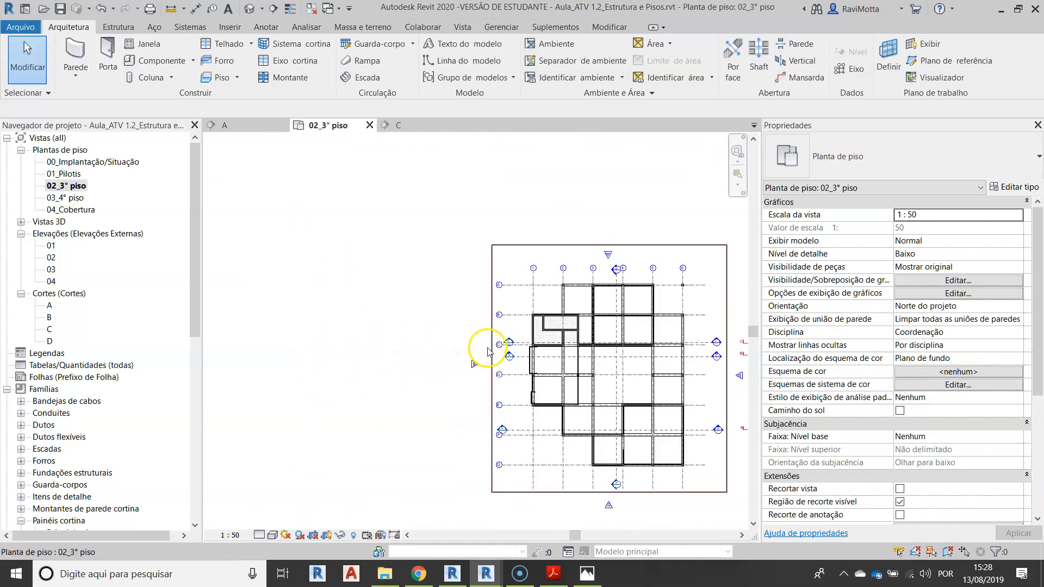
scroll(487, 362, up, 3)
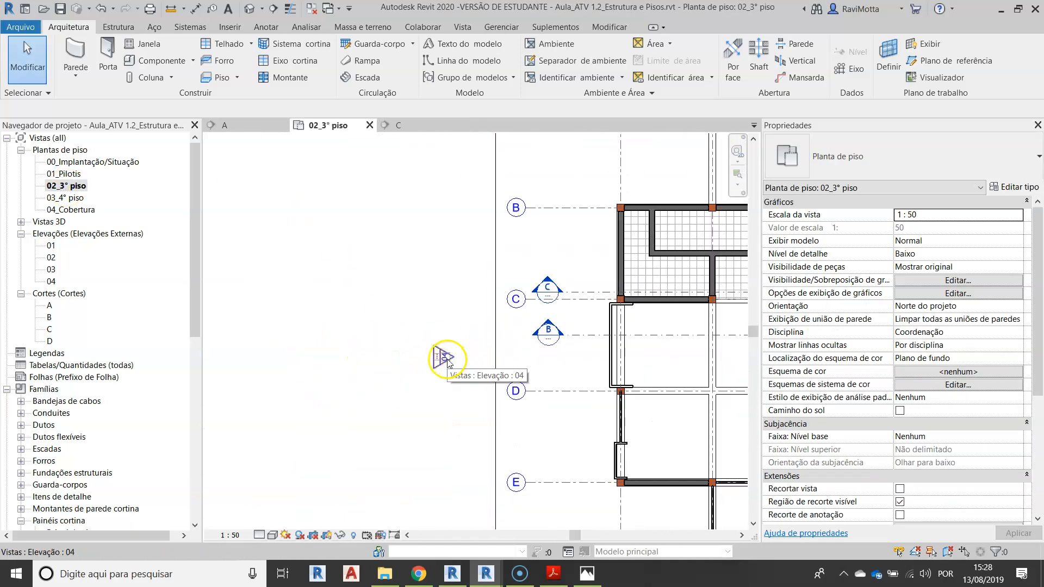
double_click(445, 359)
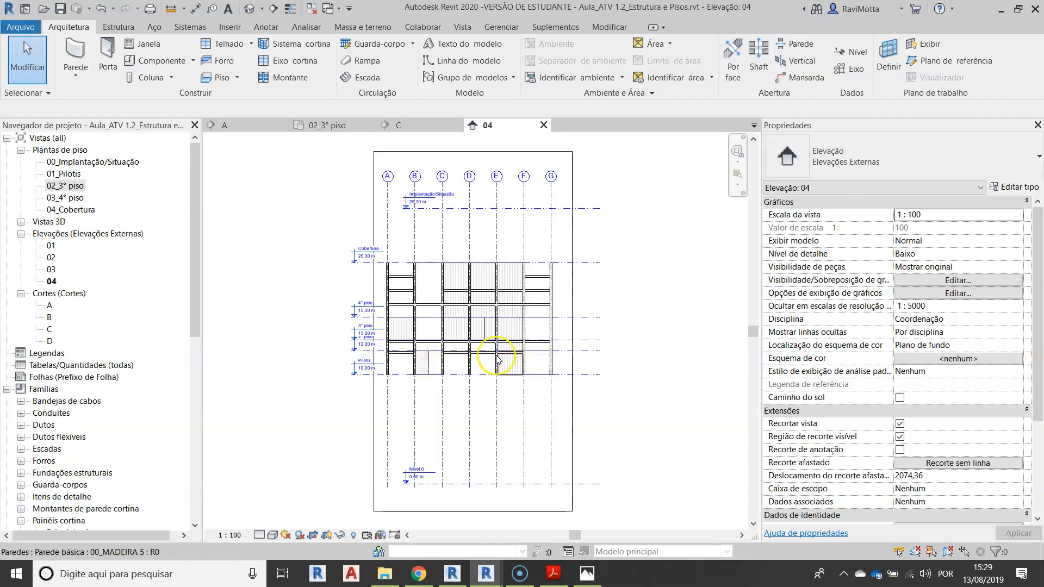
In elevation 04, extend the base of the 3° piso masonry wall between axes B and C down to the top of the beam.
scroll(513, 345, up, 3)
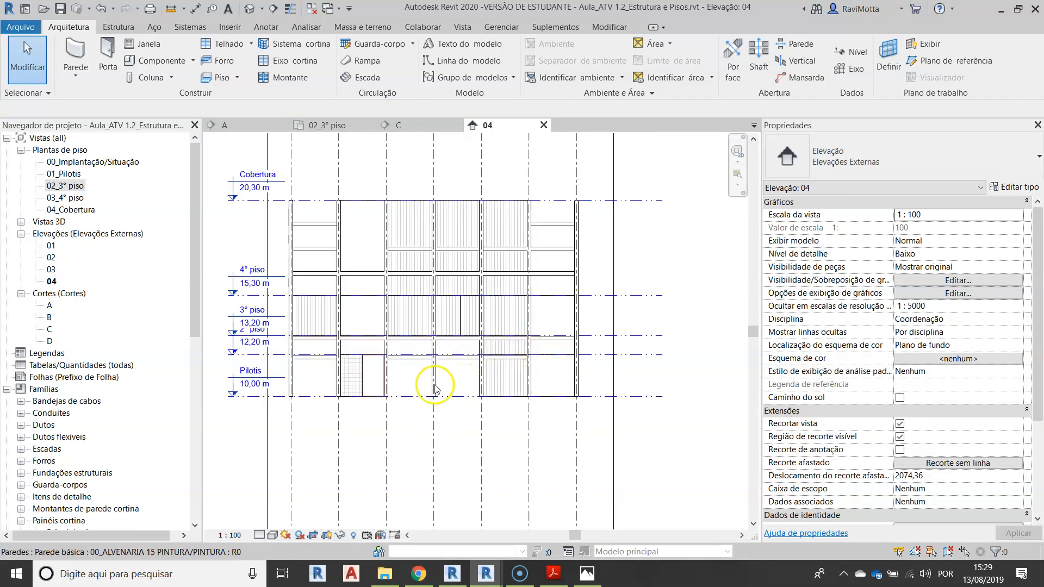
scroll(431, 380, up, 5)
scroll(400, 357, up, 2)
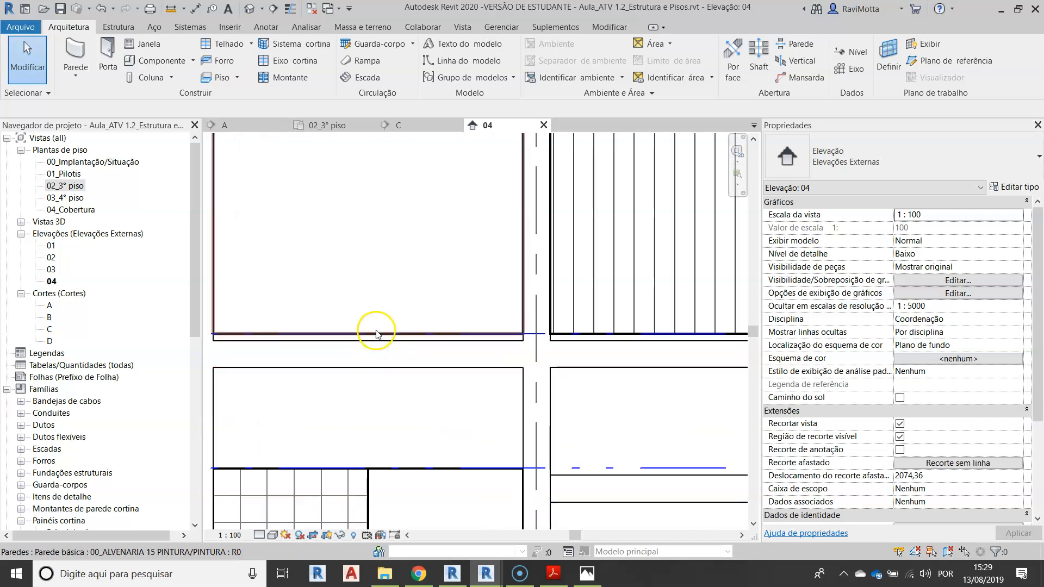
click(377, 334)
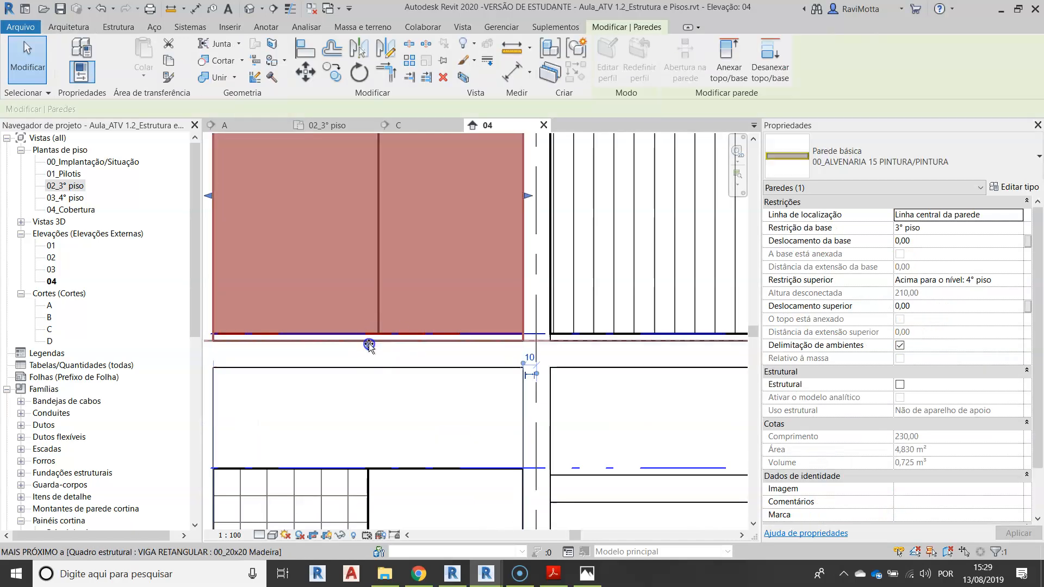
click(375, 382)
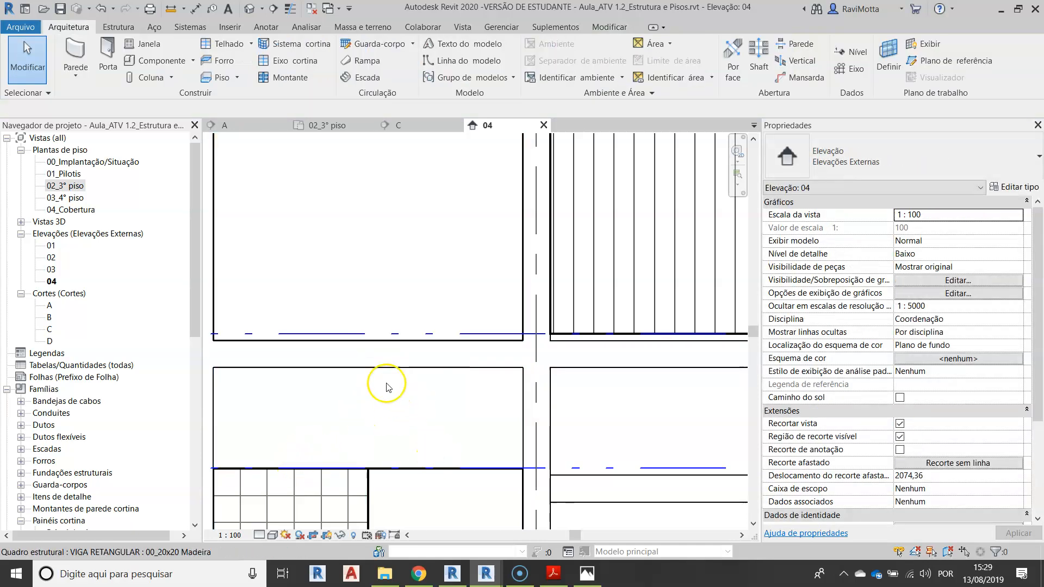
scroll(362, 329, down, 1)
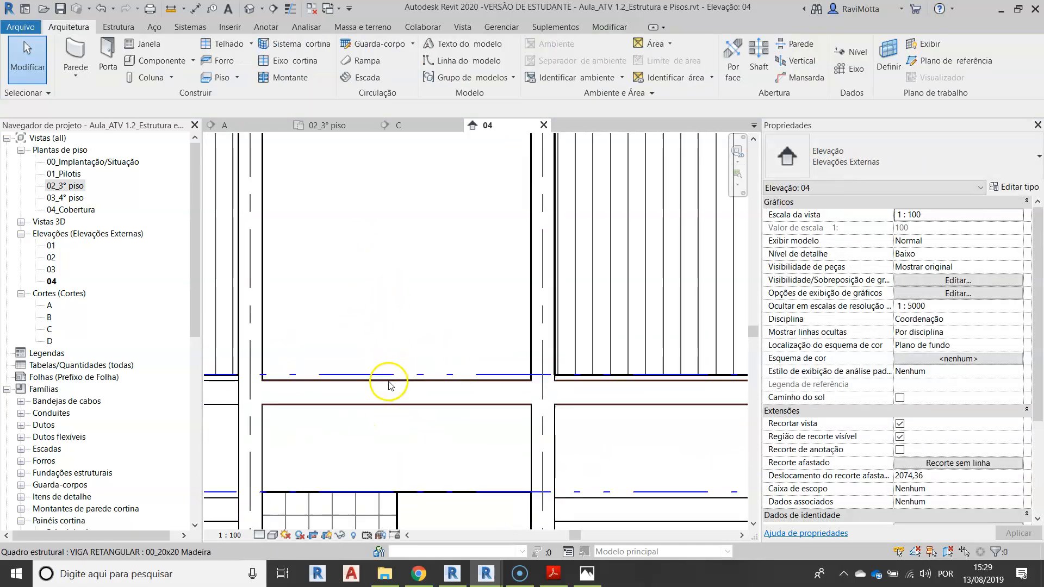
Reopen the 02_3° piso floor plan and start editing the boundary of the porcelain floor.
double_click(64, 186)
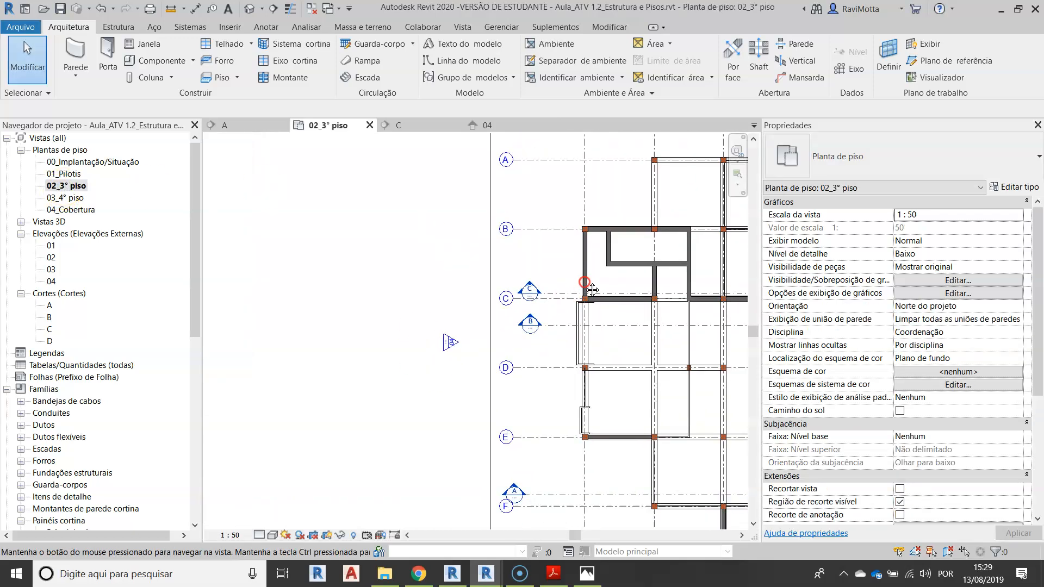
scroll(365, 363, up, 3)
double_click(473, 343)
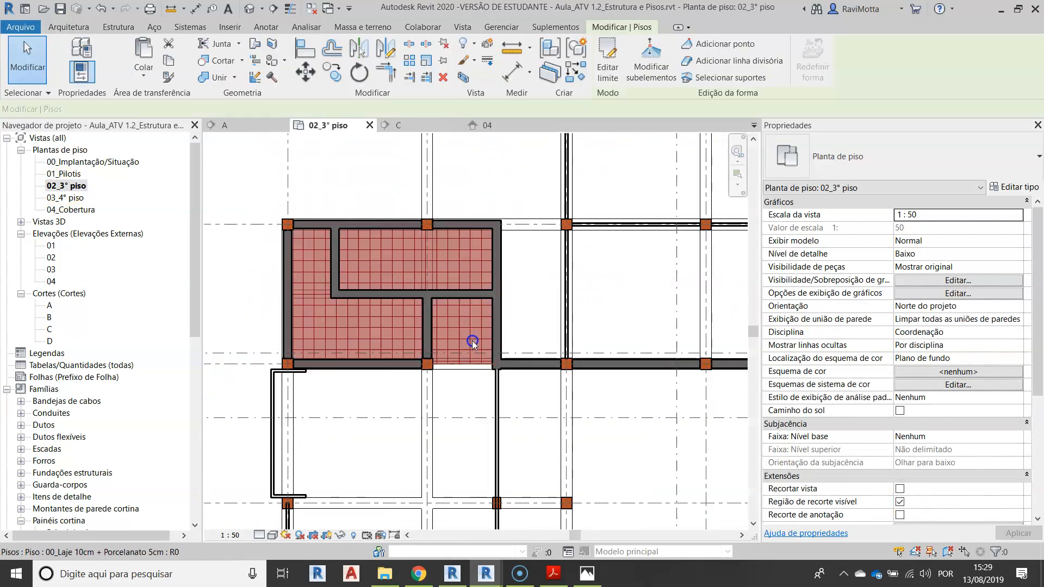
scroll(298, 234, up, 2)
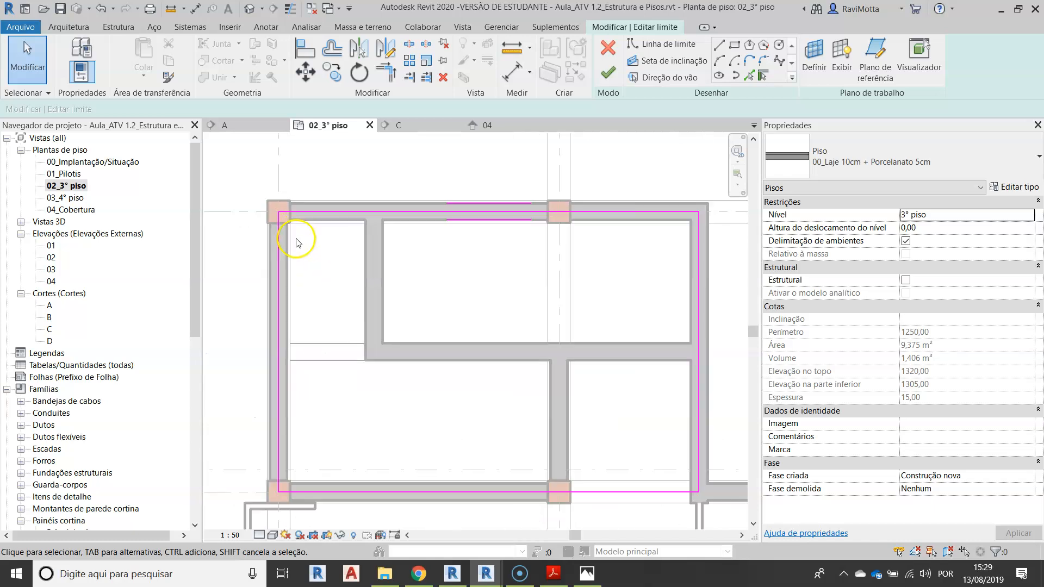
scroll(279, 257, up, 2)
Select the whole chain of the porcelain floor's boundary lines and delete it.
click(272, 257)
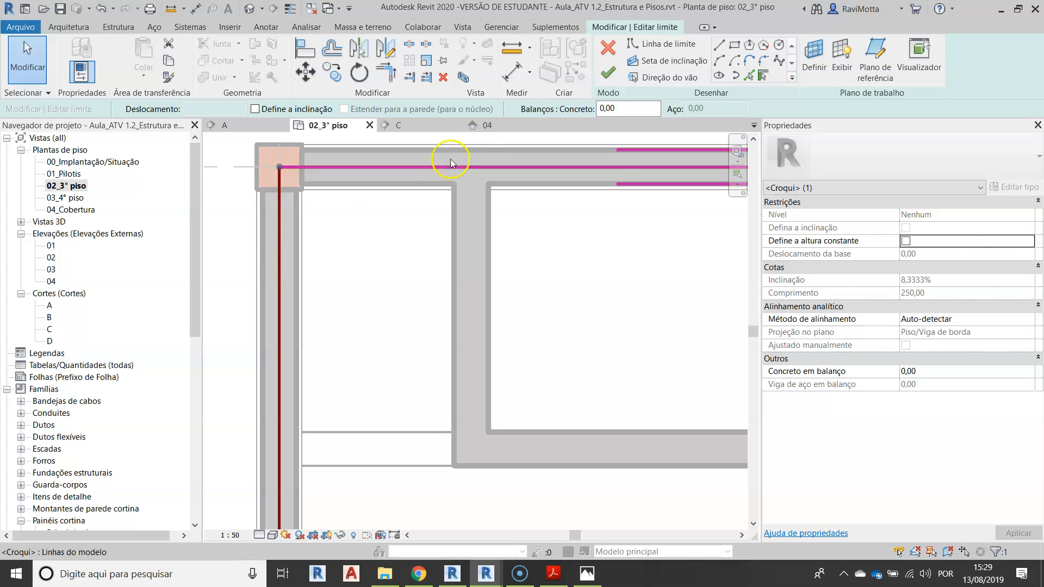
scroll(403, 170, down, 2)
key(Escape)
key(Tab)
click(412, 172)
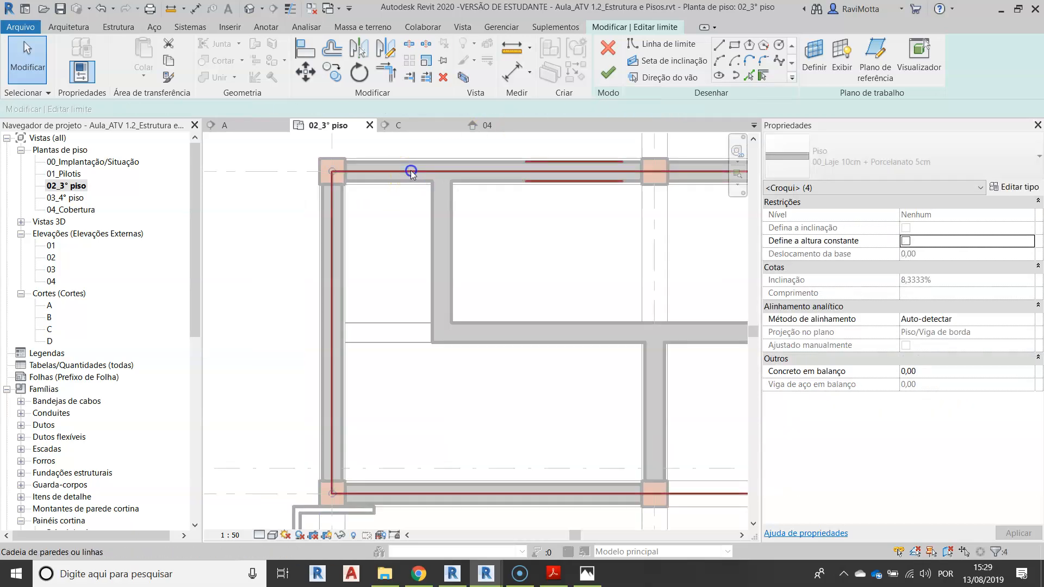
click(488, 161)
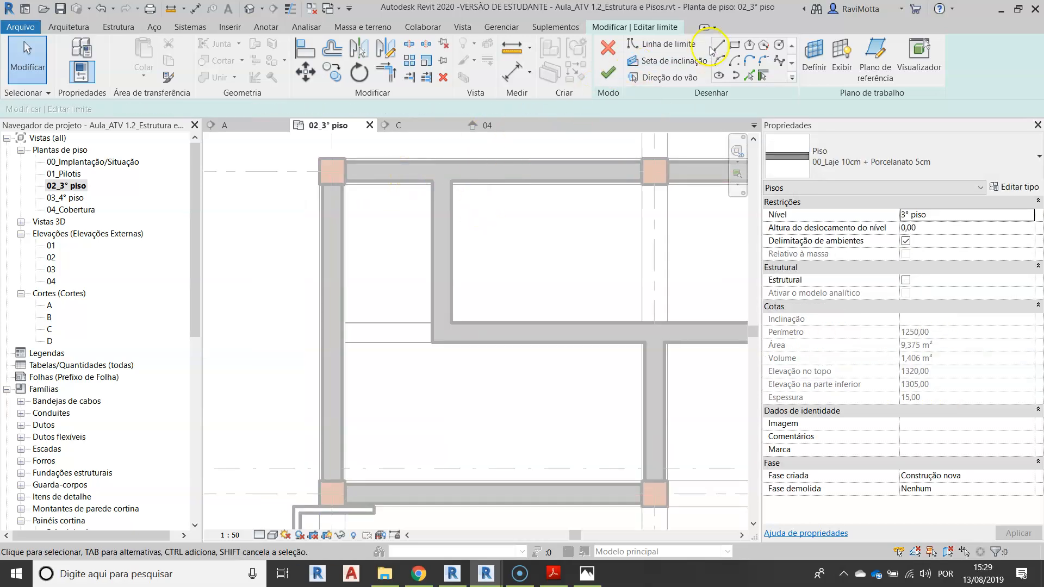
Redraw the floor boundary as a rectangle between opposite outer corners of the masonry walls on axes B and C, and finish the sketch.
click(735, 45)
scroll(324, 162, up, 2)
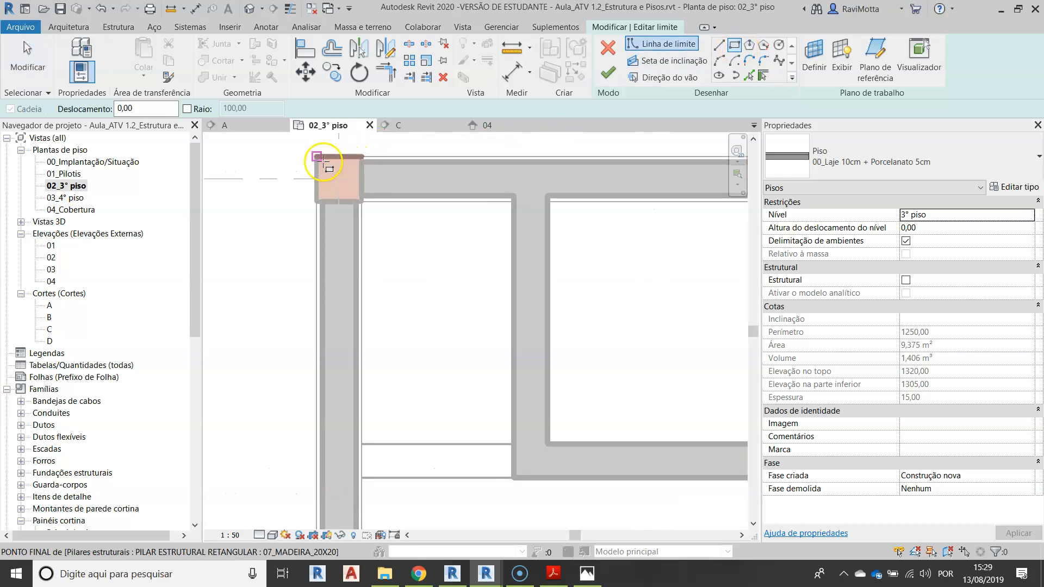
click(323, 163)
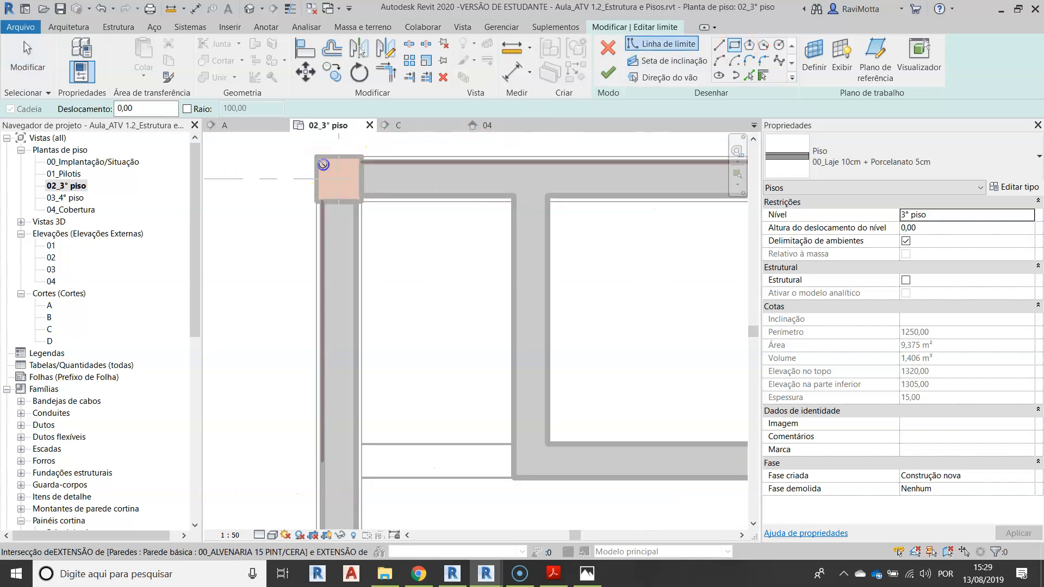
scroll(337, 185, down, 4)
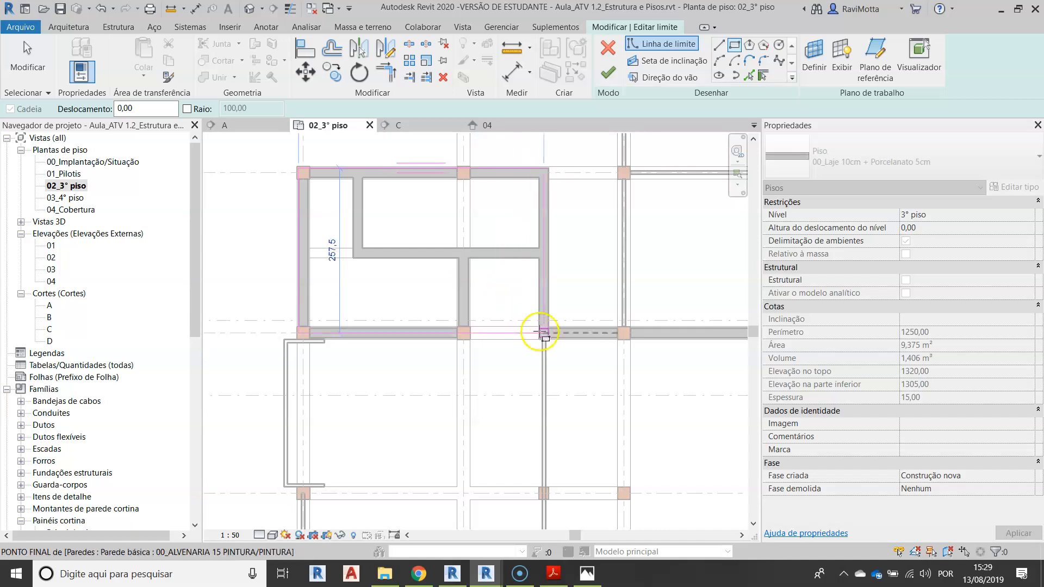
click(550, 339)
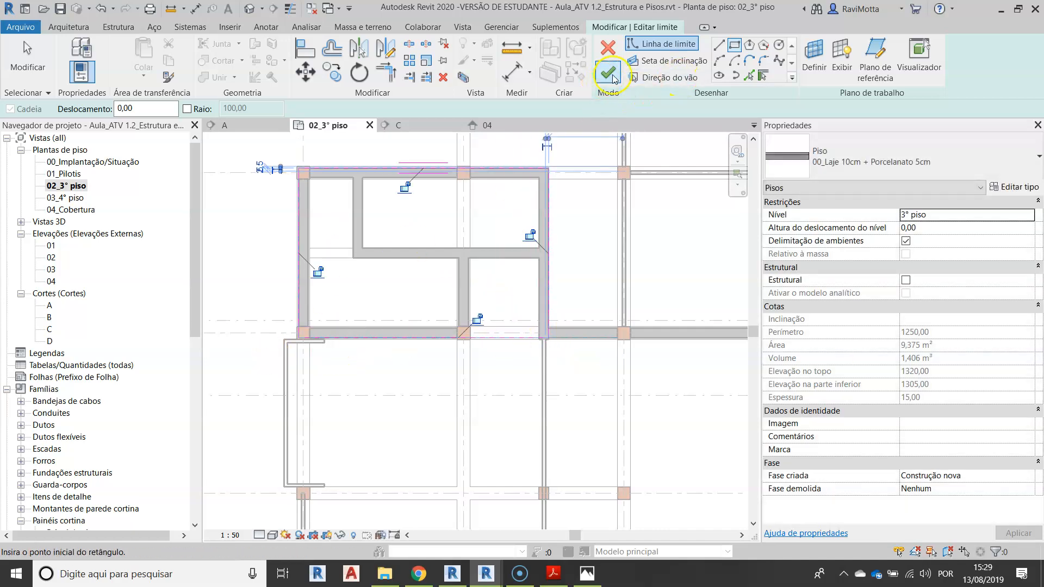
click(608, 72)
click(337, 224)
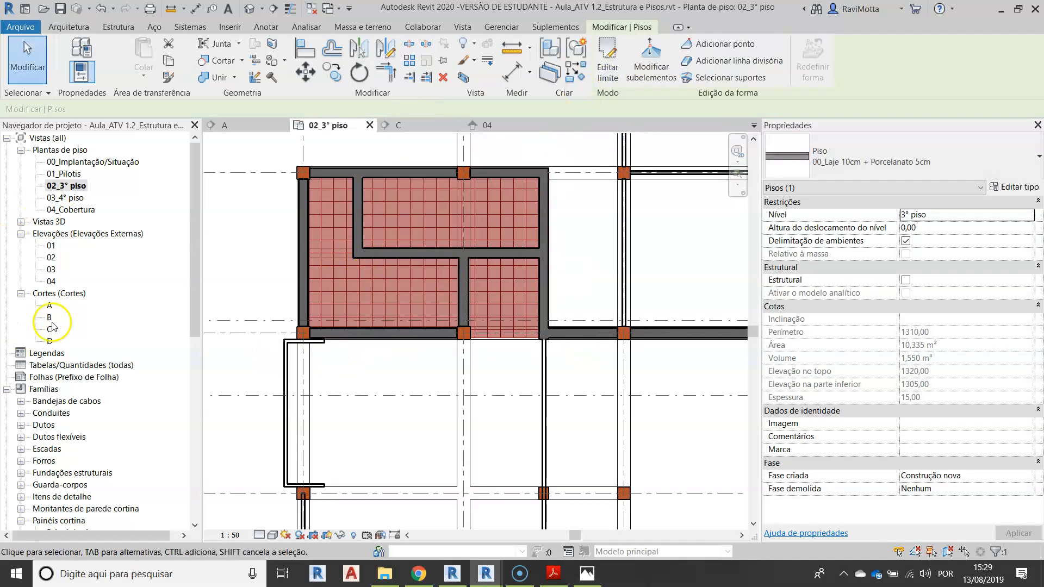
Open elevation 02 and examine how the floor's edge meets the beam and wooden wall at the 3° piso level.
double_click(52, 258)
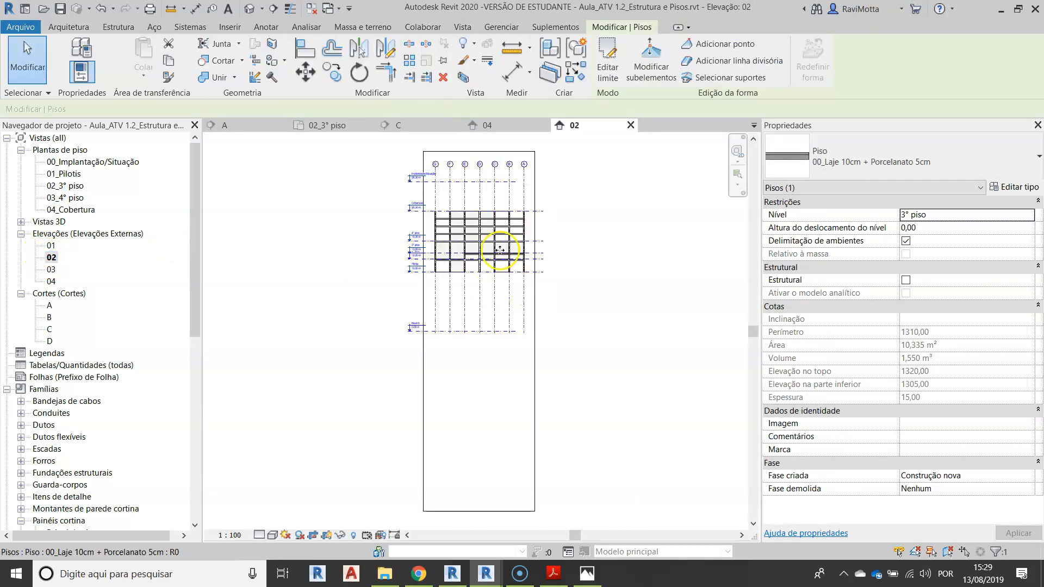
scroll(491, 258, up, 5)
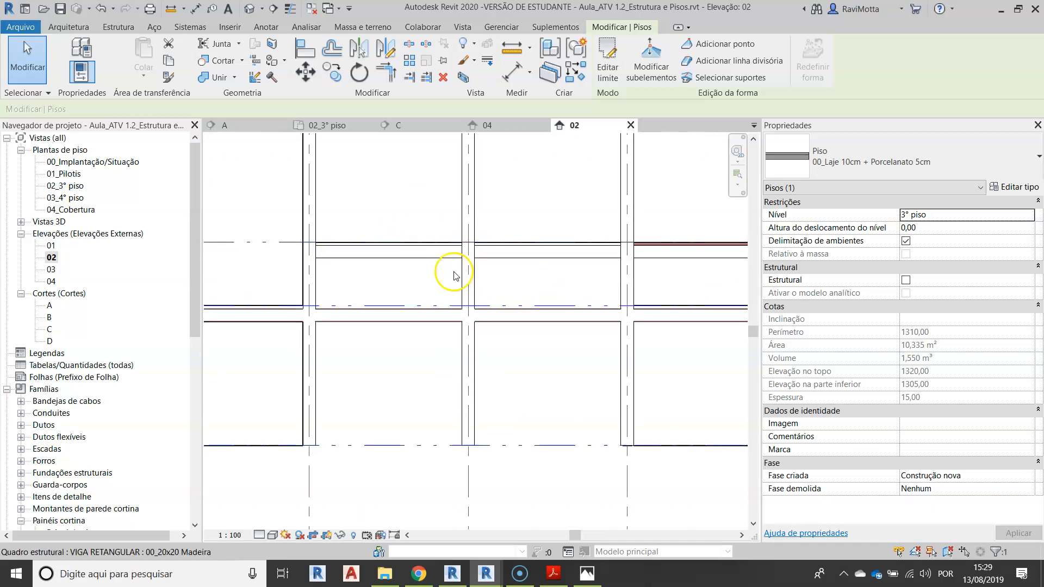
scroll(504, 369, down, 5)
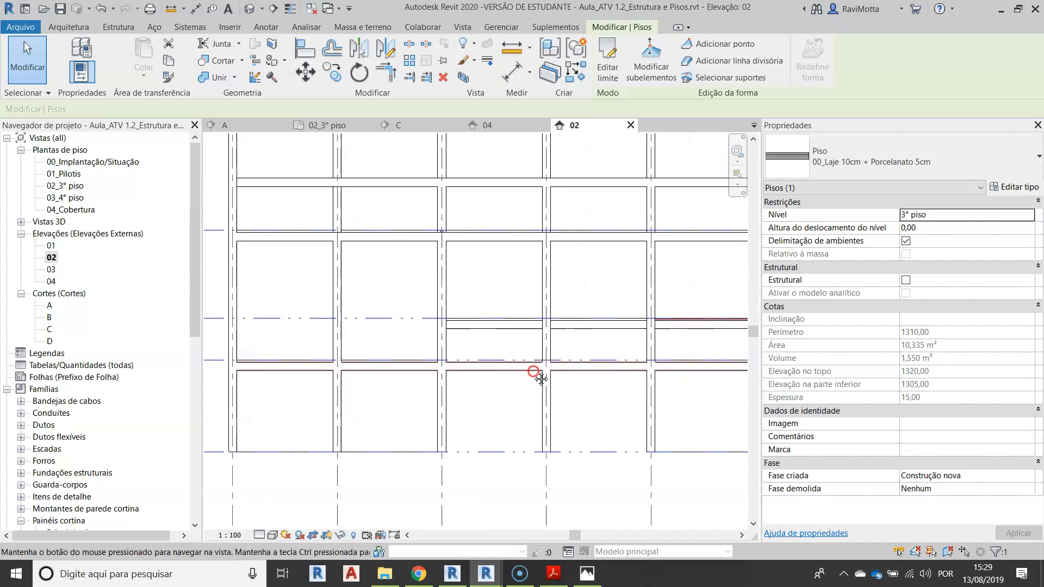
scroll(571, 319, up, 4)
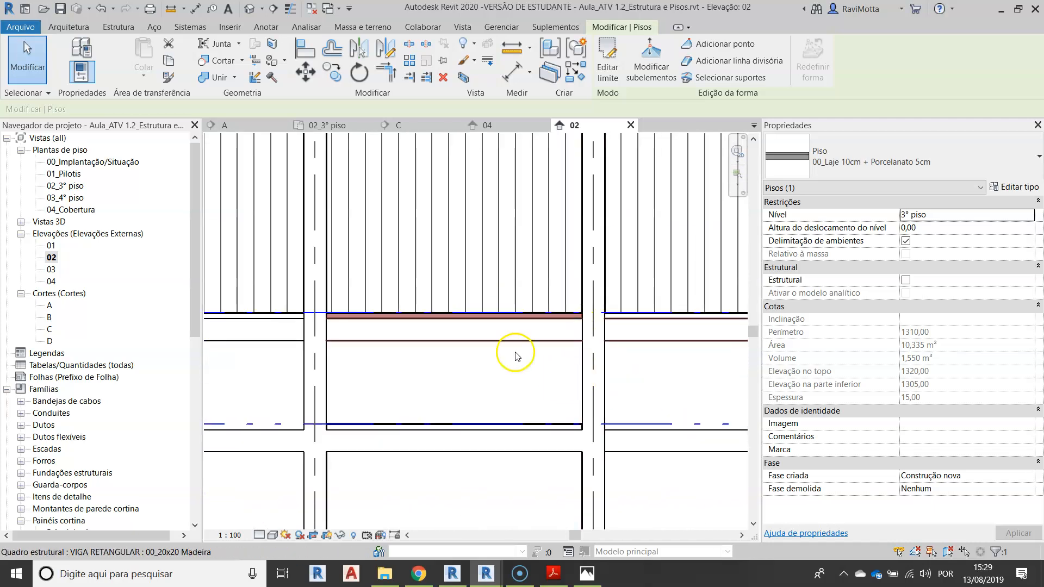
click(465, 387)
scroll(461, 326, up, 2)
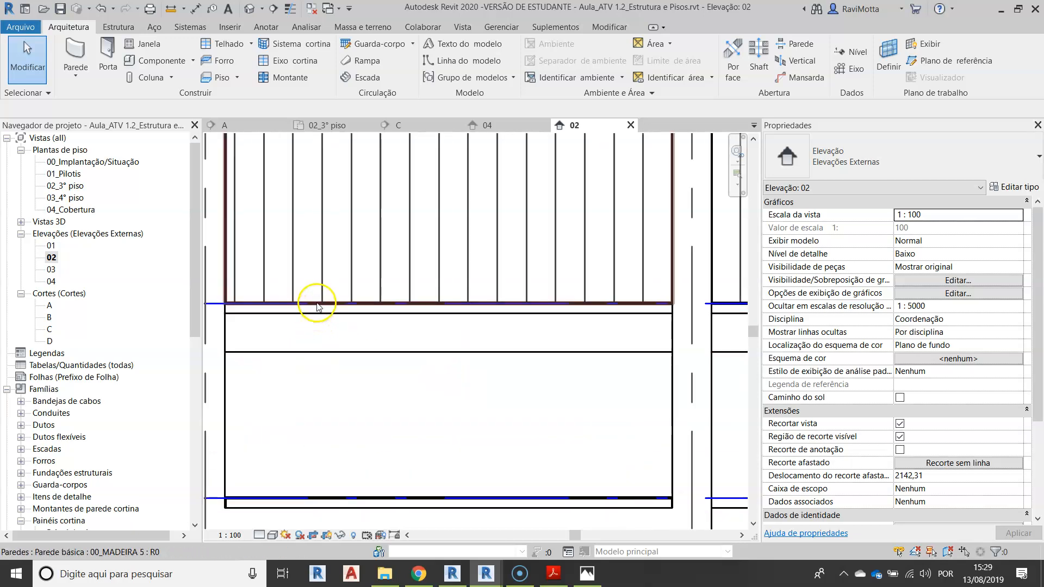
scroll(321, 282, down, 2)
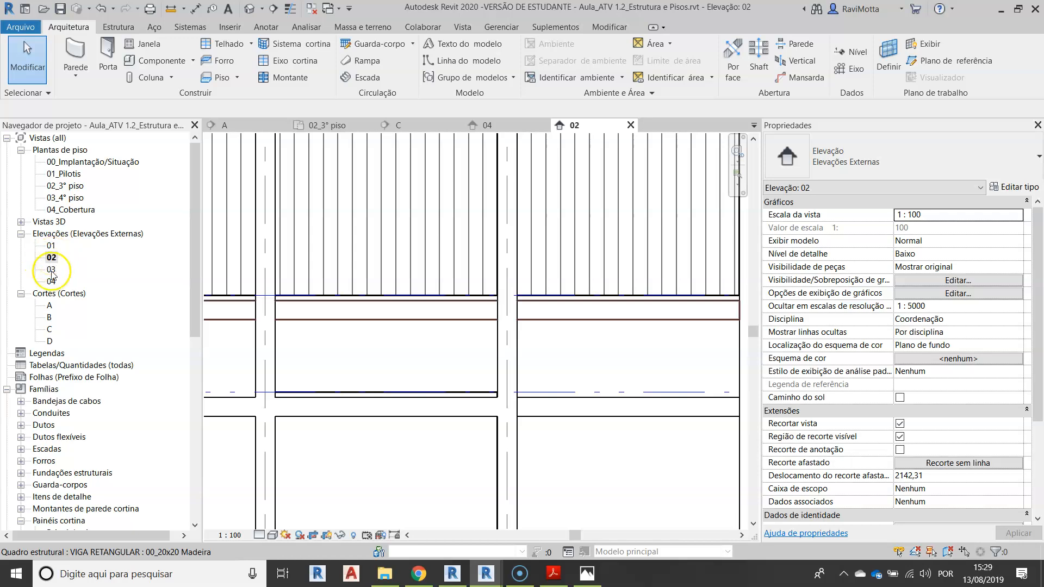
Return to the 02_3° piso plan, open elevation 04, and examine the floor's edge against the beam between axes B and C.
double_click(63, 186)
middle_drag(302, 310, 501, 339)
scroll(304, 392, up, 3)
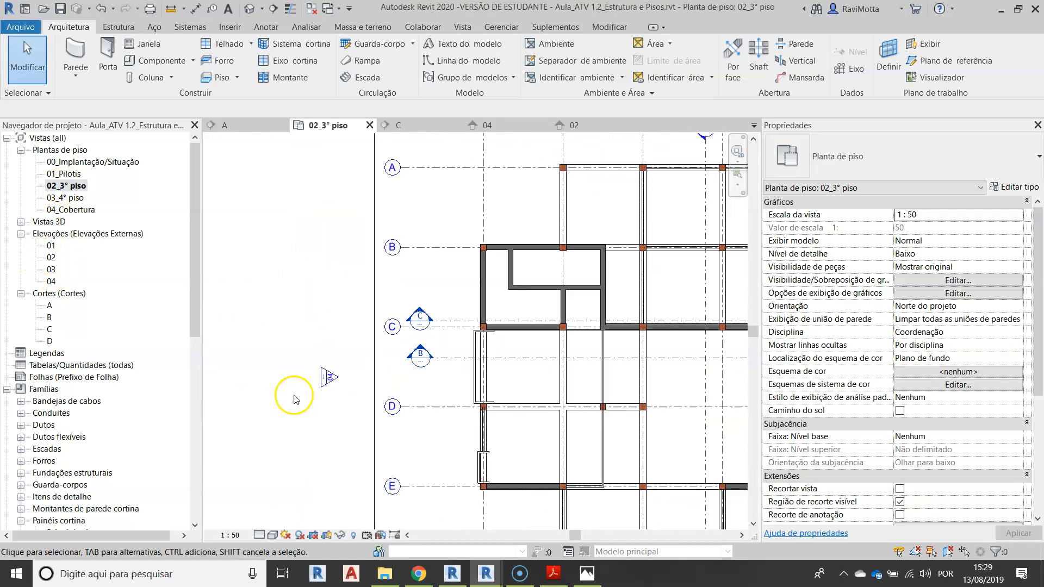
double_click(346, 377)
scroll(440, 370, up, 3)
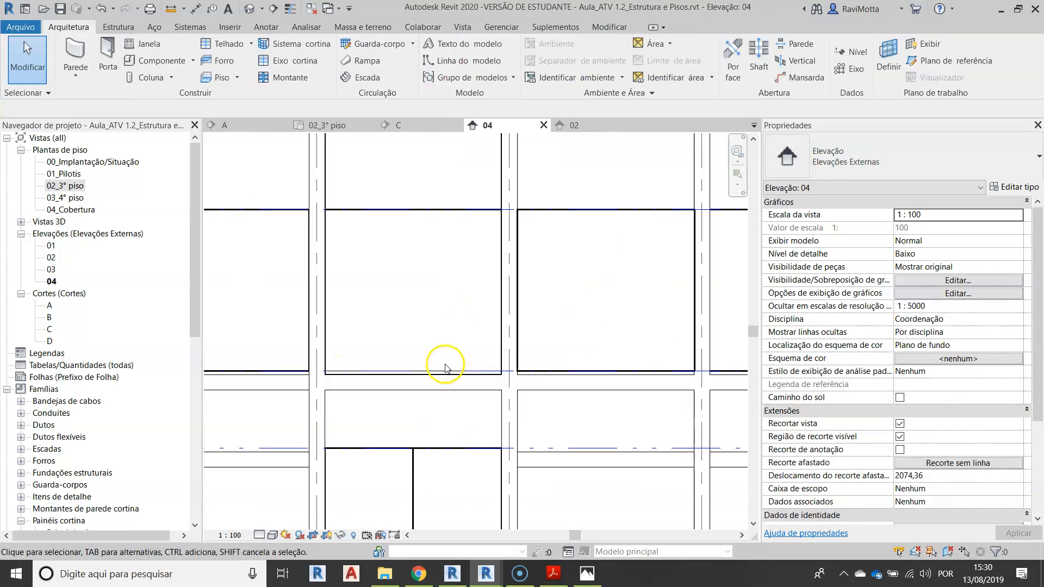
scroll(435, 381, up, 1)
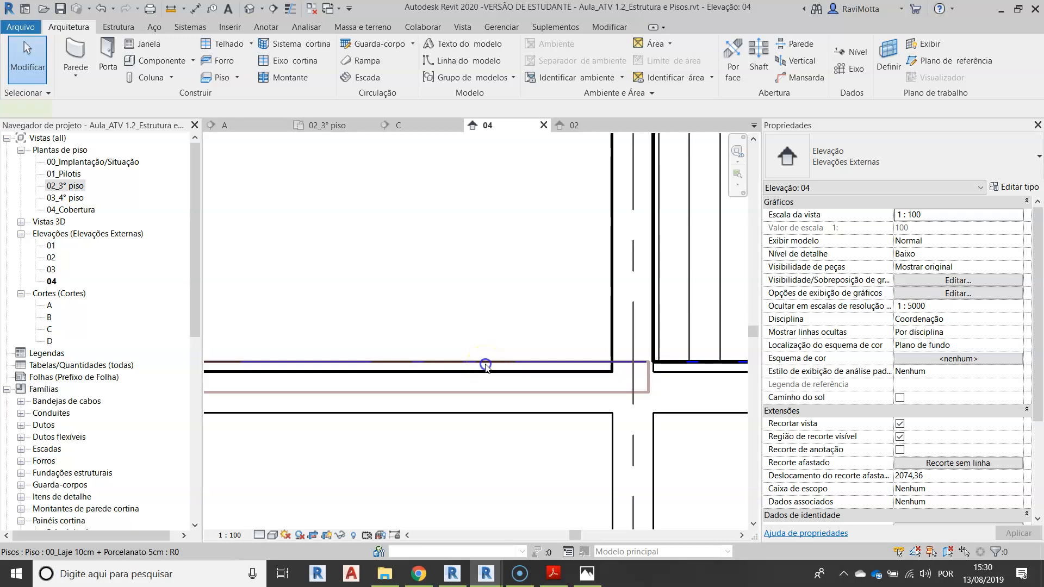
click(483, 364)
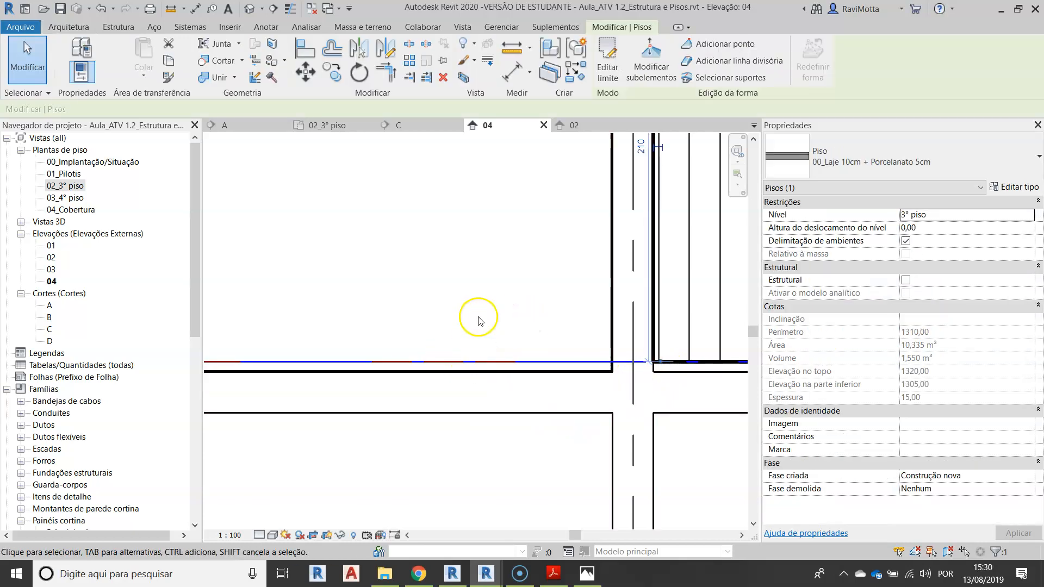
scroll(489, 310, down, 3)
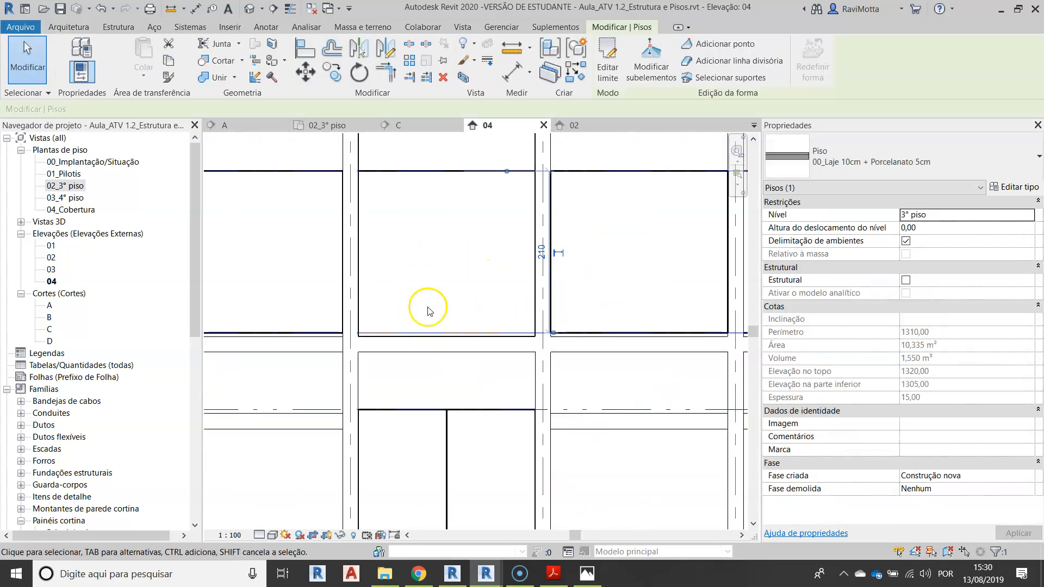
click(456, 357)
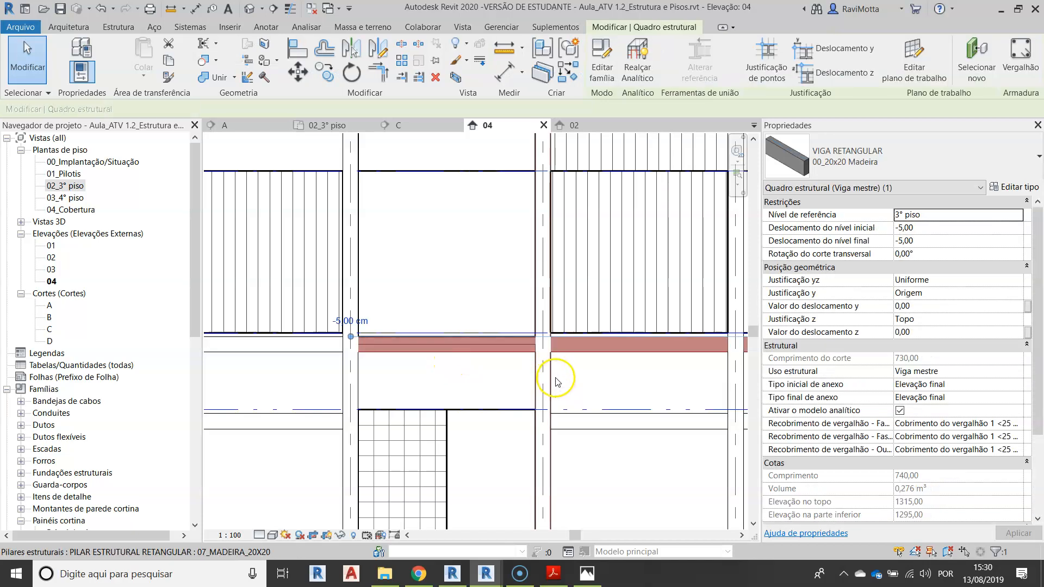
click(426, 387)
scroll(448, 361, up, 3)
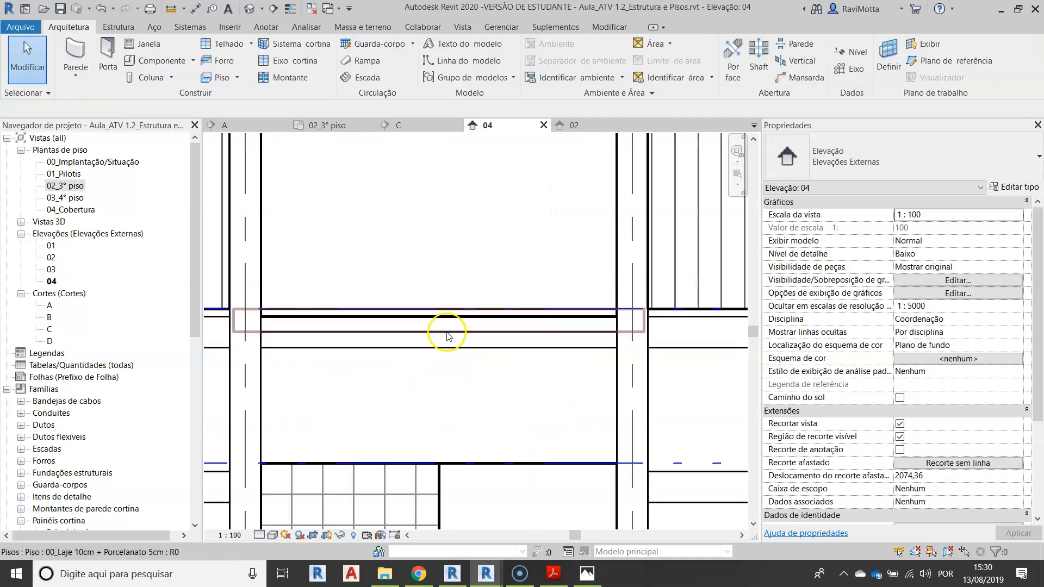
Reopen the 02_3° piso floor plan and start editing the porcelain floor's boundary.
click(76, 190)
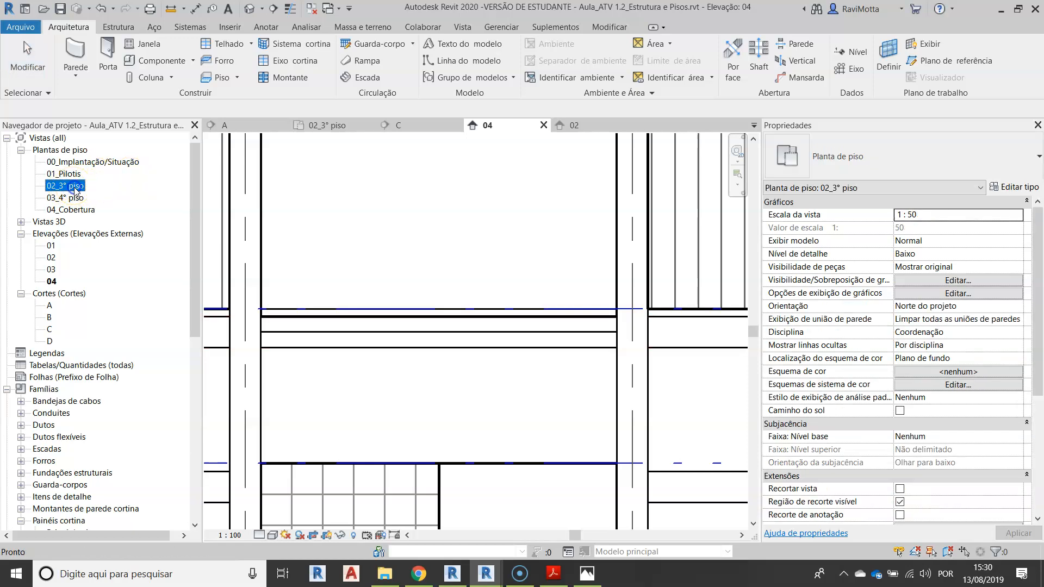
double_click(75, 189)
scroll(424, 293, up, 2)
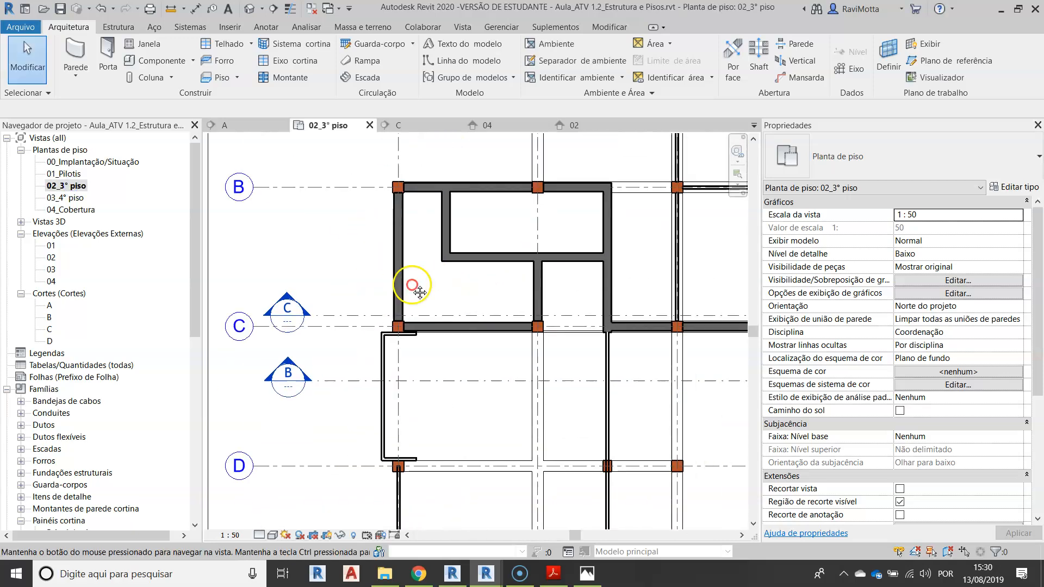
scroll(450, 296, up, 2)
click(432, 301)
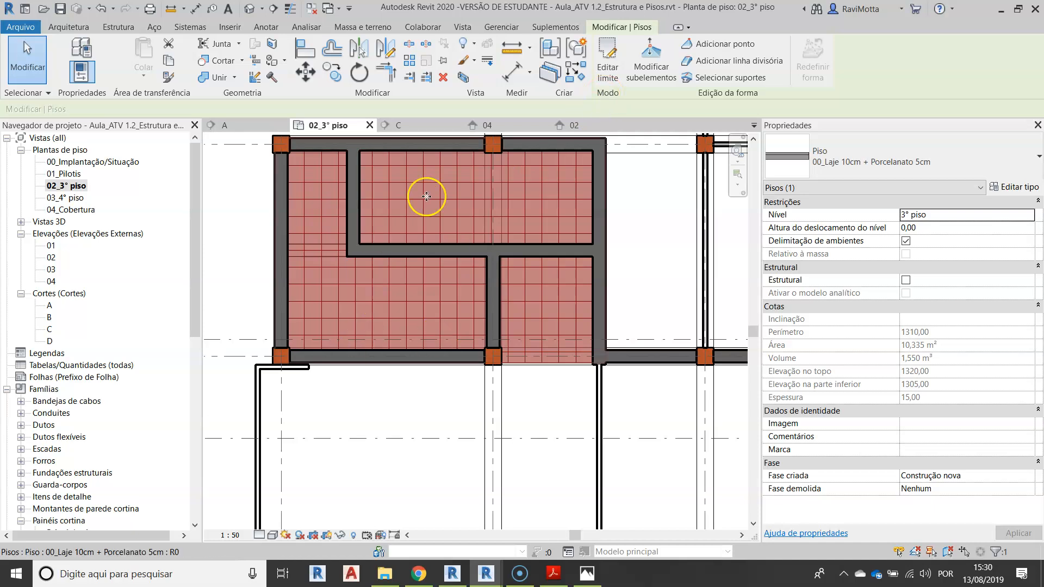
click(608, 65)
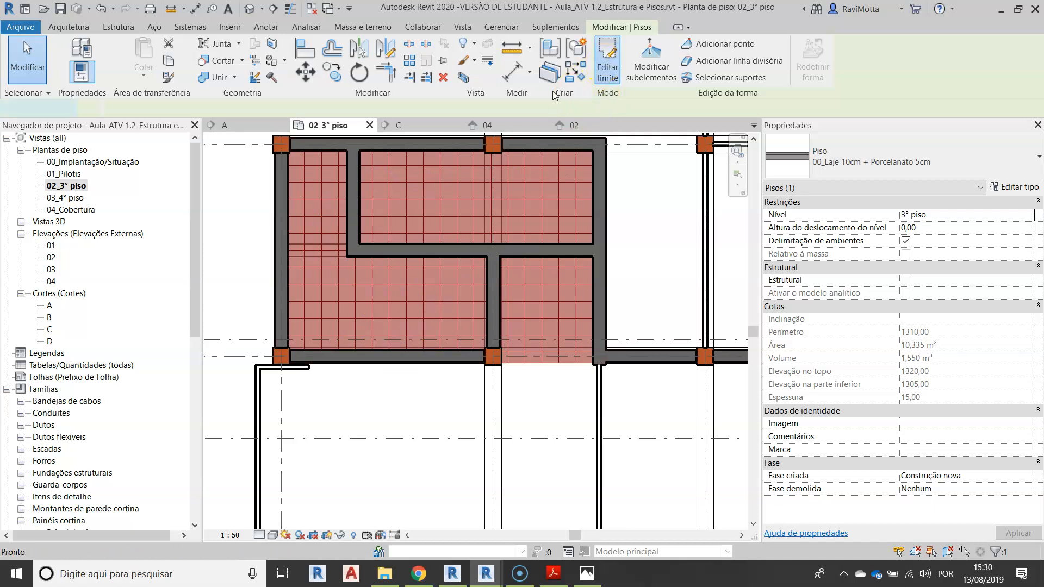
Align the boundary line on the outer face of the wall between axes B and C to that wall's centreline, and finish the sketch.
scroll(258, 228, up, 3)
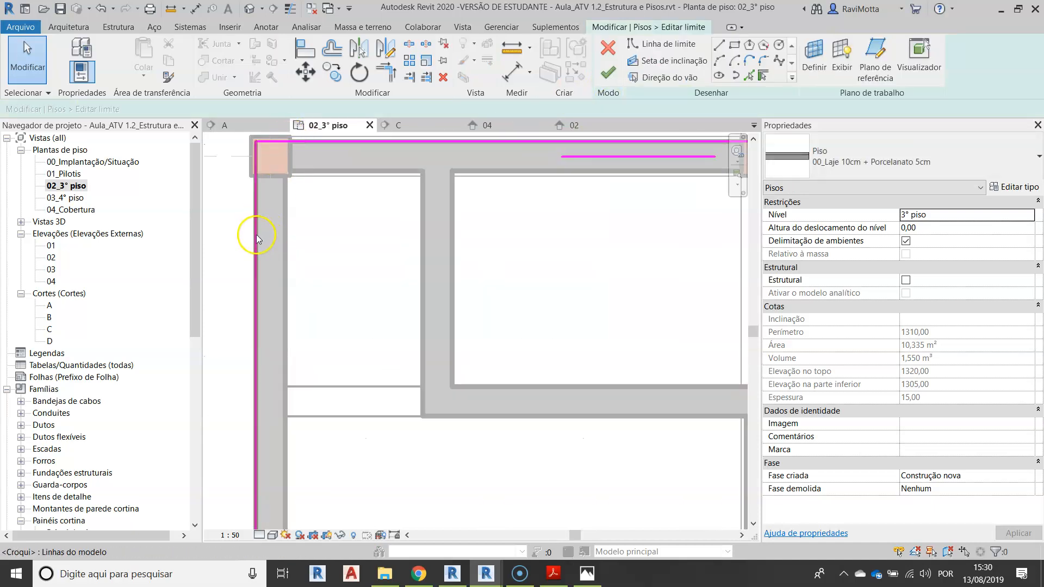
click(256, 237)
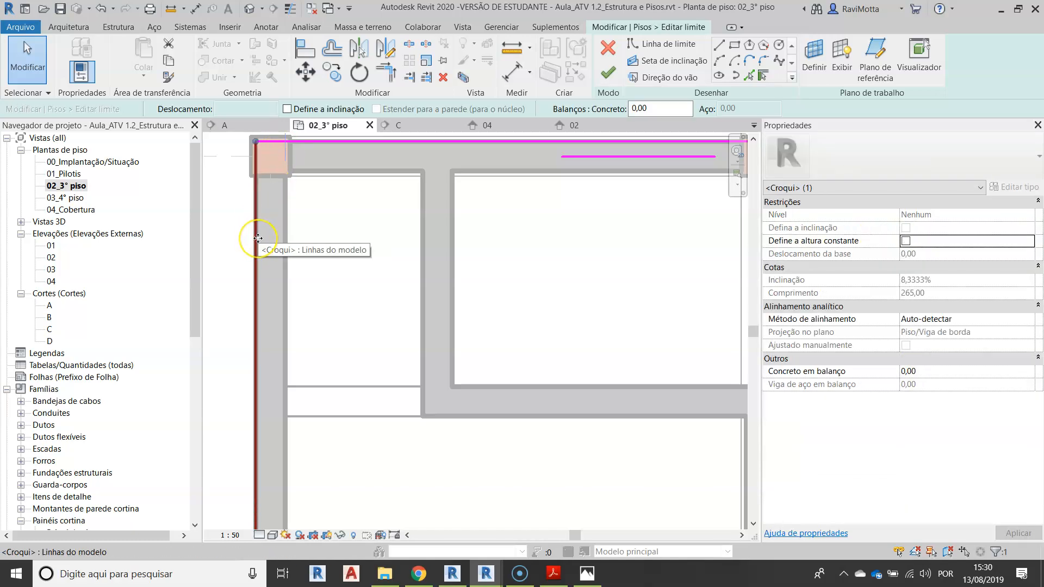
key(a)
key(l)
click(270, 243)
click(256, 239)
click(608, 79)
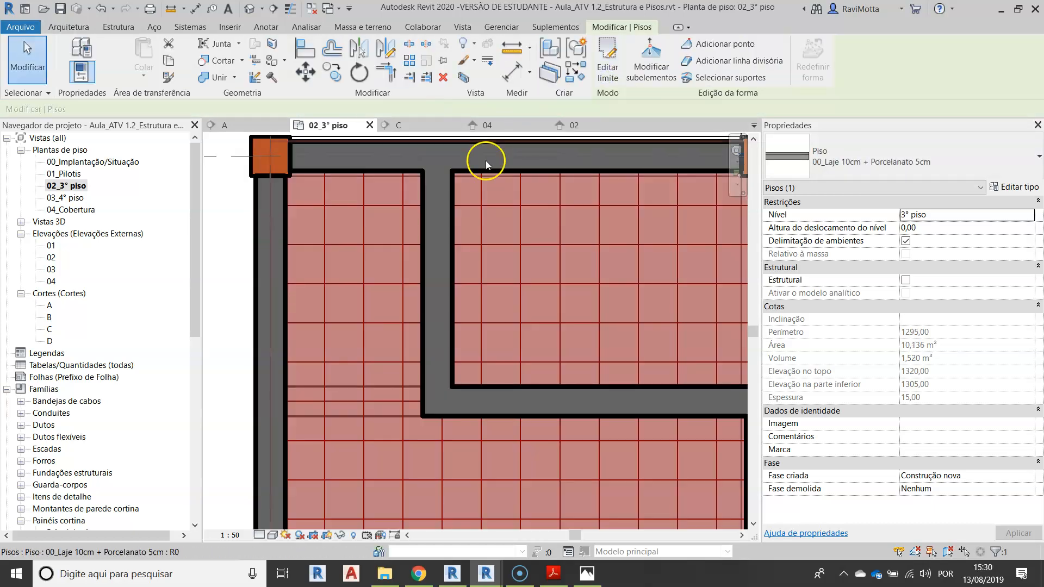
Open section C from the plan and examine the floor's junction with the outer masonry wall and the beam.
scroll(82, 359, down, 1)
scroll(321, 318, down, 2)
scroll(320, 318, down, 2)
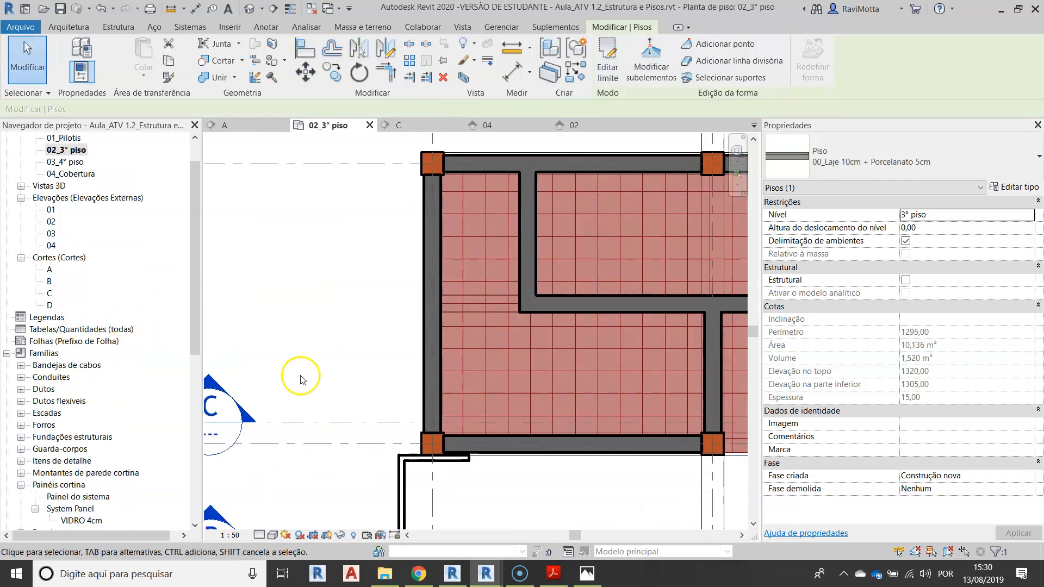
double_click(233, 419)
scroll(444, 401, up, 6)
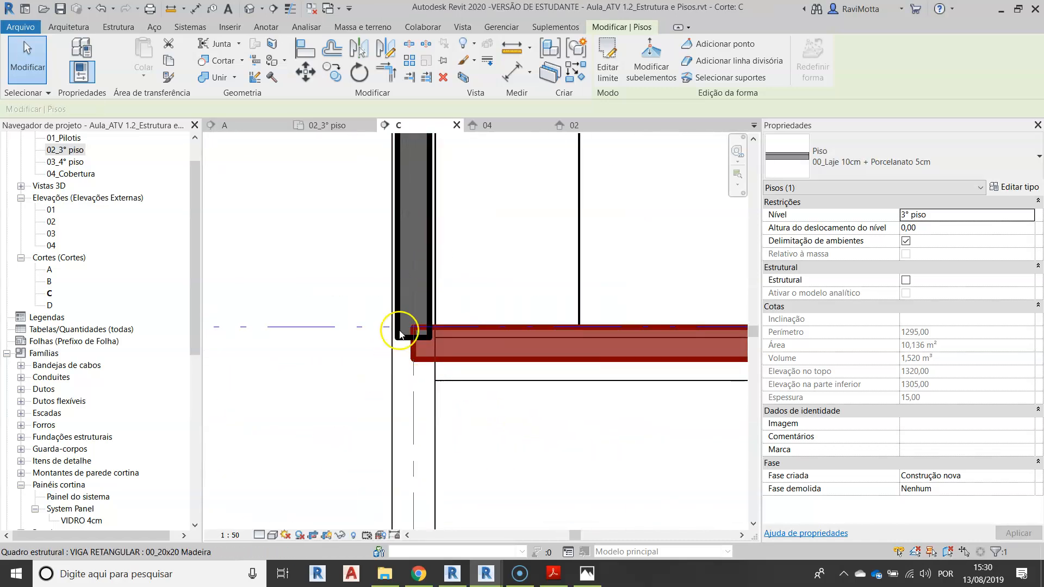
scroll(452, 327, down, 3)
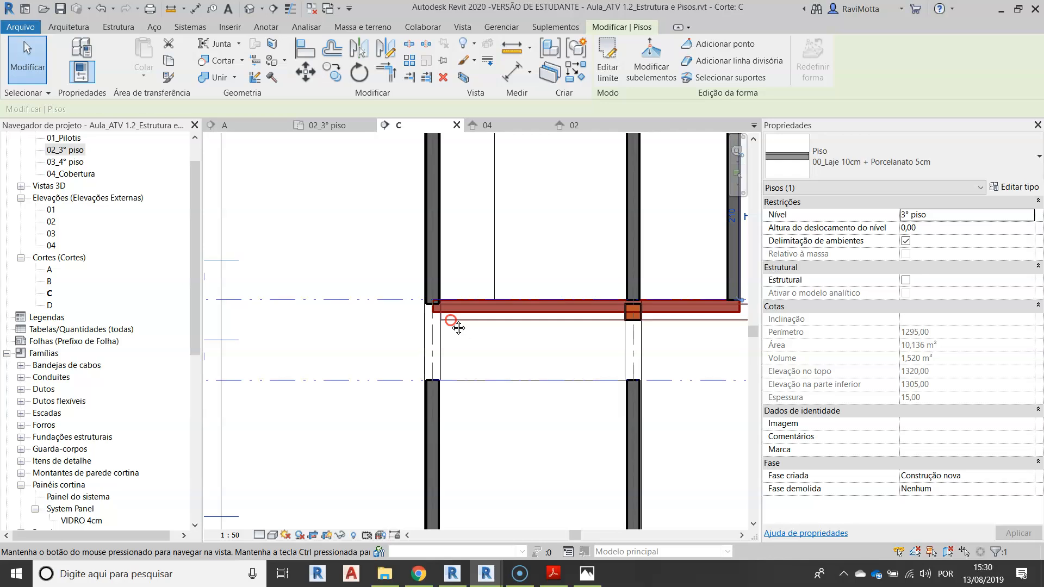
scroll(435, 313, up, 5)
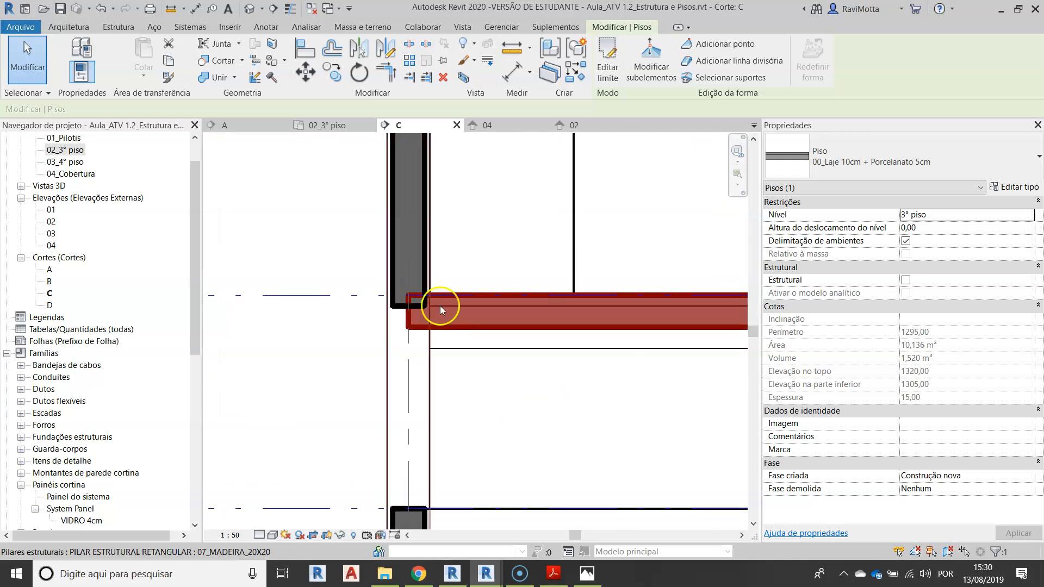
Start Join Geometry in section C and examine the floor's junctions with the masonry walls and the 20x20 beam.
key(o)
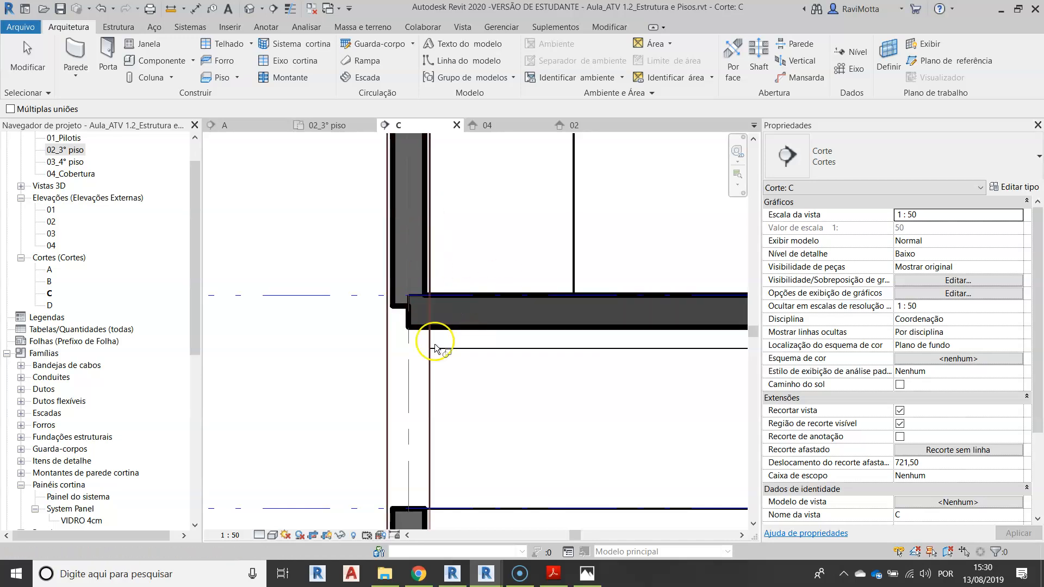
scroll(395, 328, down, 3)
middle_drag(396, 329, 321, 333)
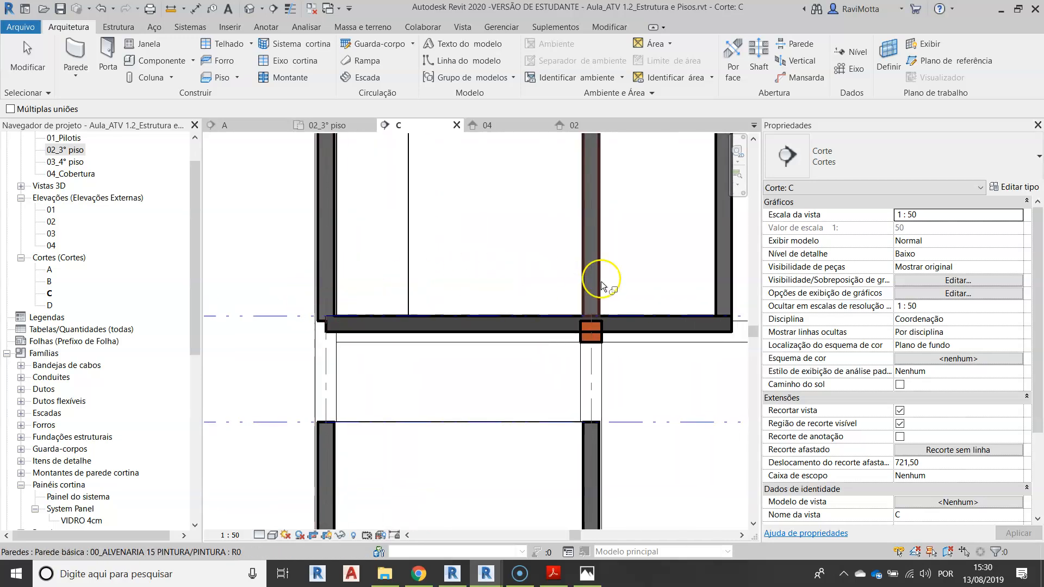
click(321, 332)
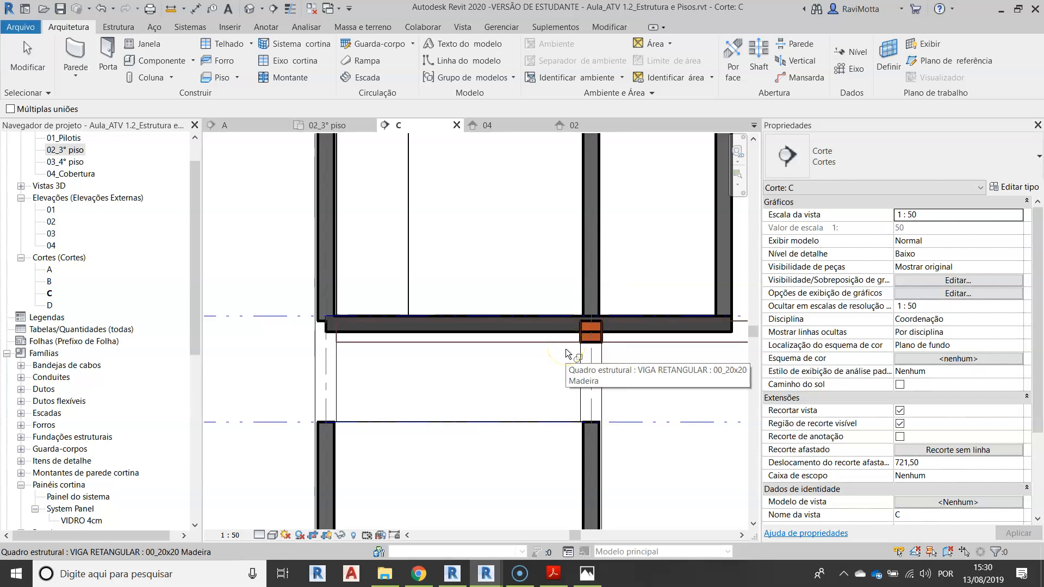
click(607, 332)
scroll(603, 330, up, 4)
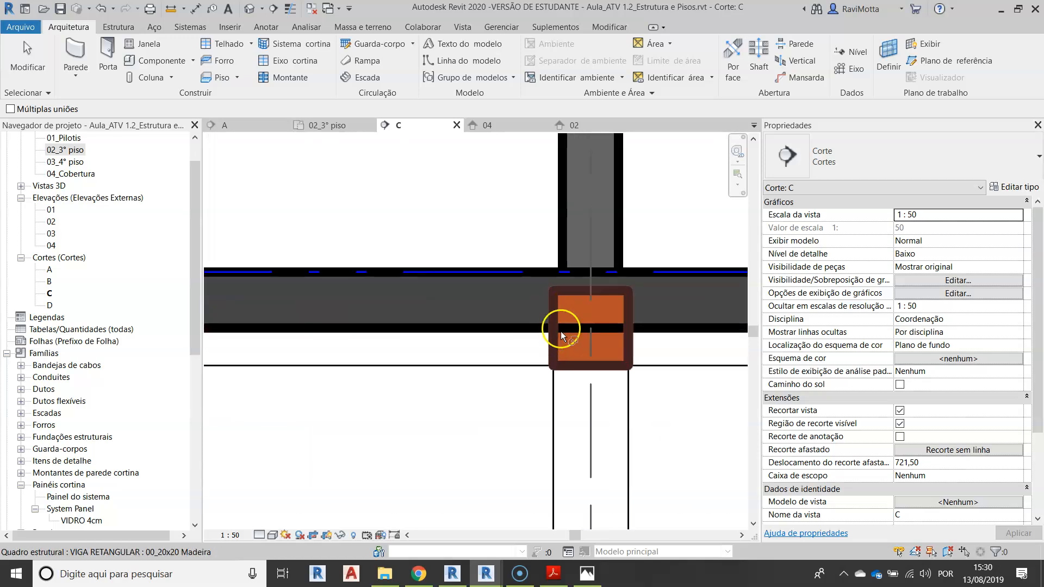
scroll(560, 332, up, 3)
scroll(586, 350, down, 5)
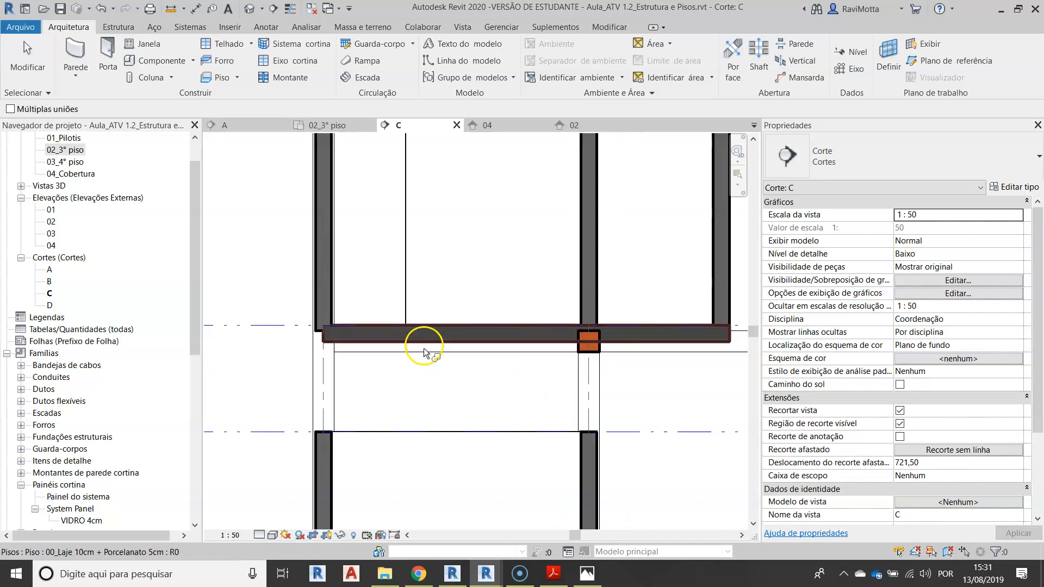
key(Escape)
scroll(329, 338, up, 3)
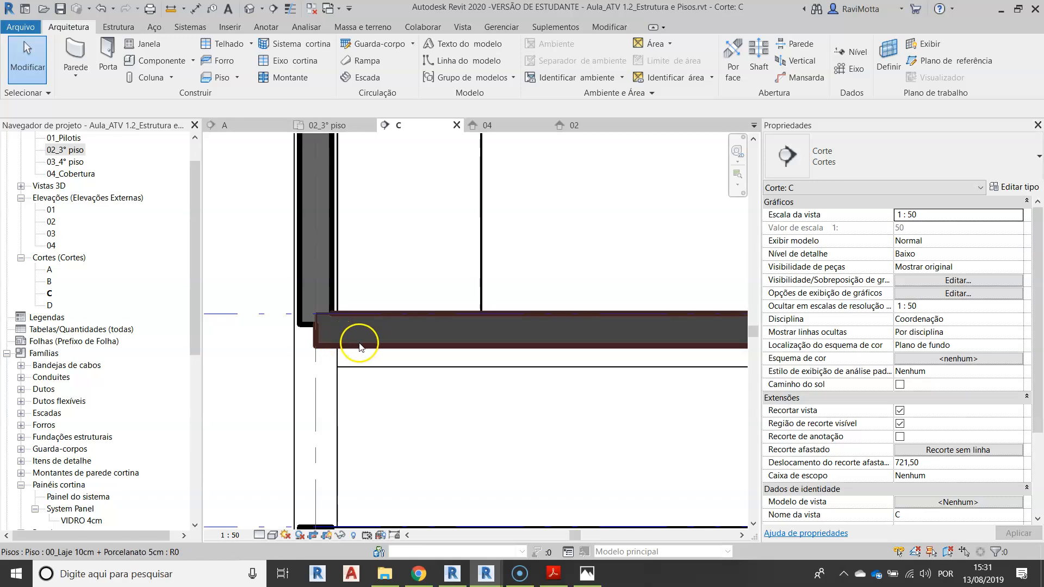
scroll(374, 344, down, 3)
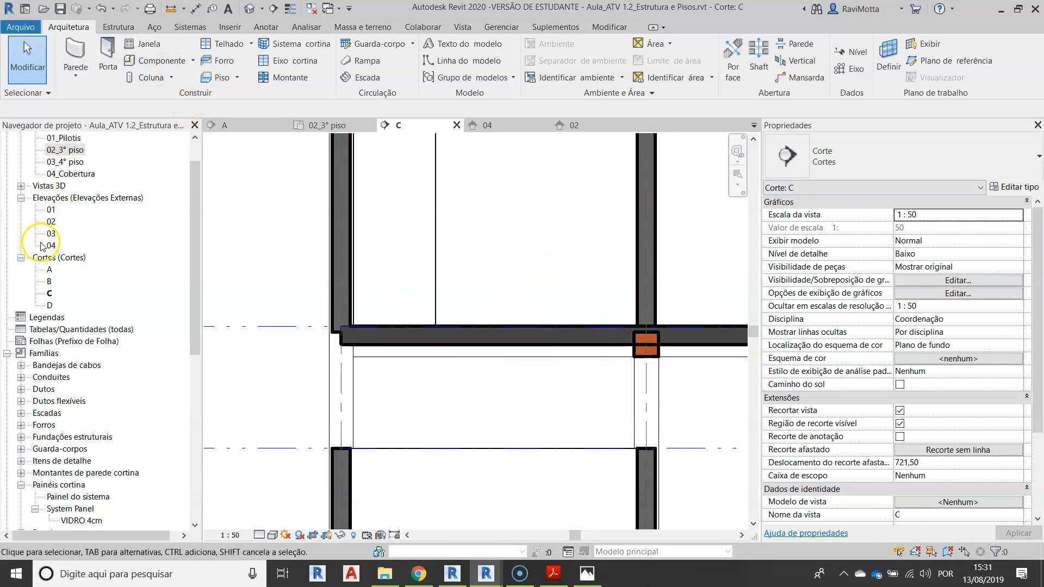
Return to the 02_3° piso plan and duplicate the existing floor's type as 00_Laje 10cm.
double_click(72, 154)
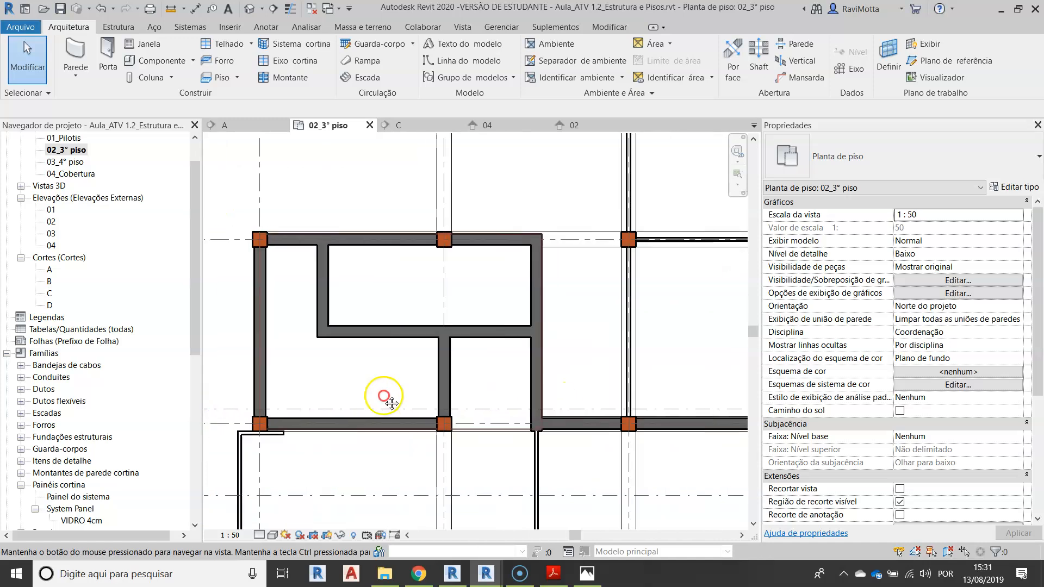
click(491, 394)
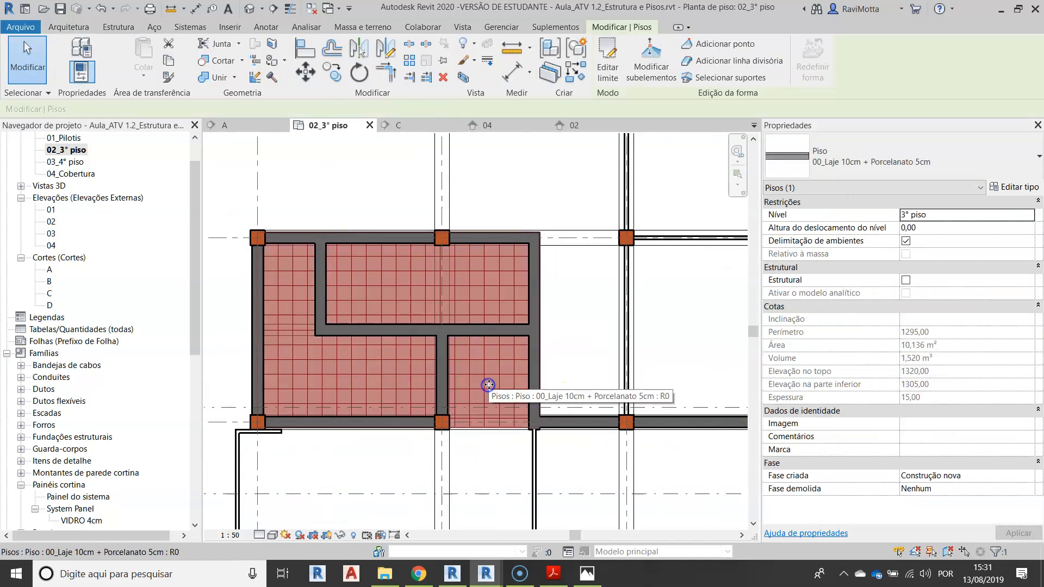
click(1012, 186)
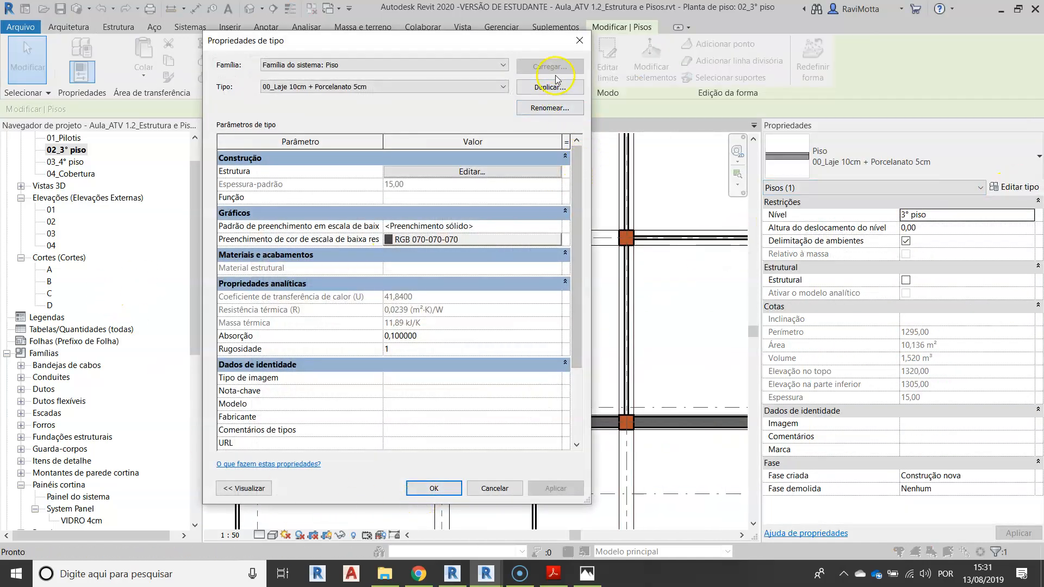
click(550, 89)
click(391, 262)
key(shift+End)
key(BackSpace)
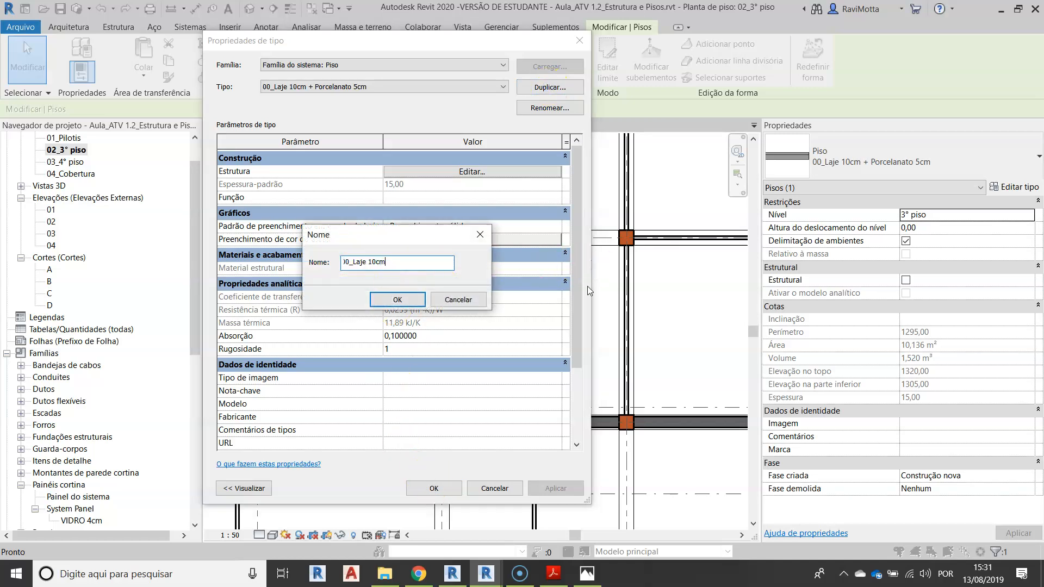
click(401, 299)
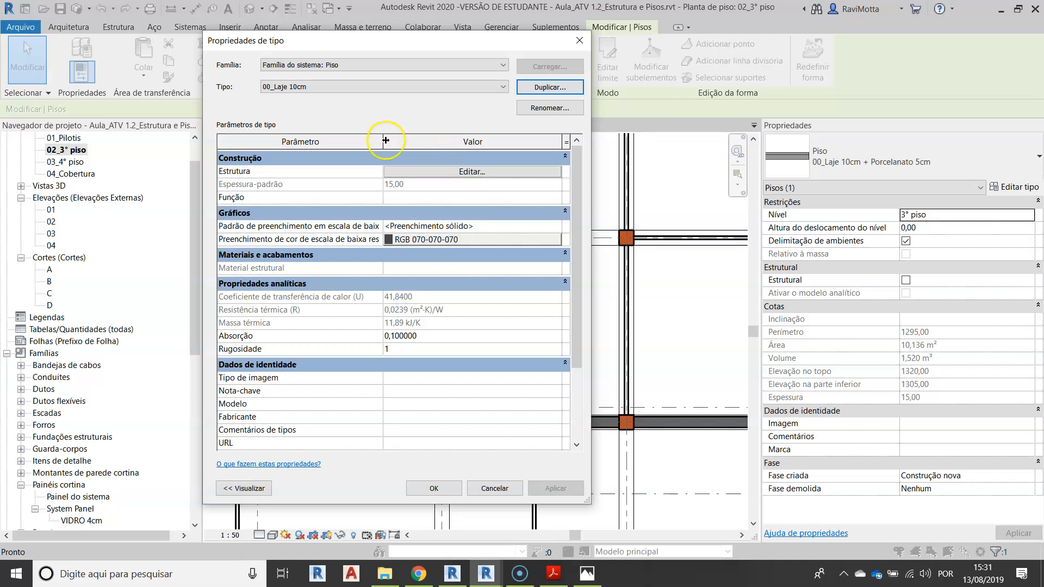
Delete the porcelain finish layer from the 00_Laje 10cm structure and apply the type to the floor.
click(425, 172)
click(252, 166)
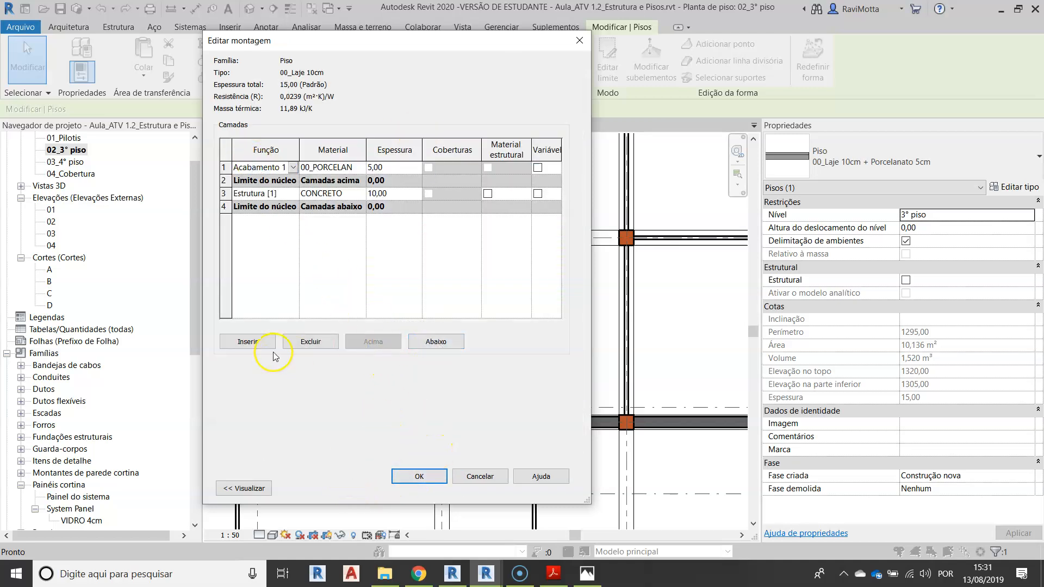
click(309, 340)
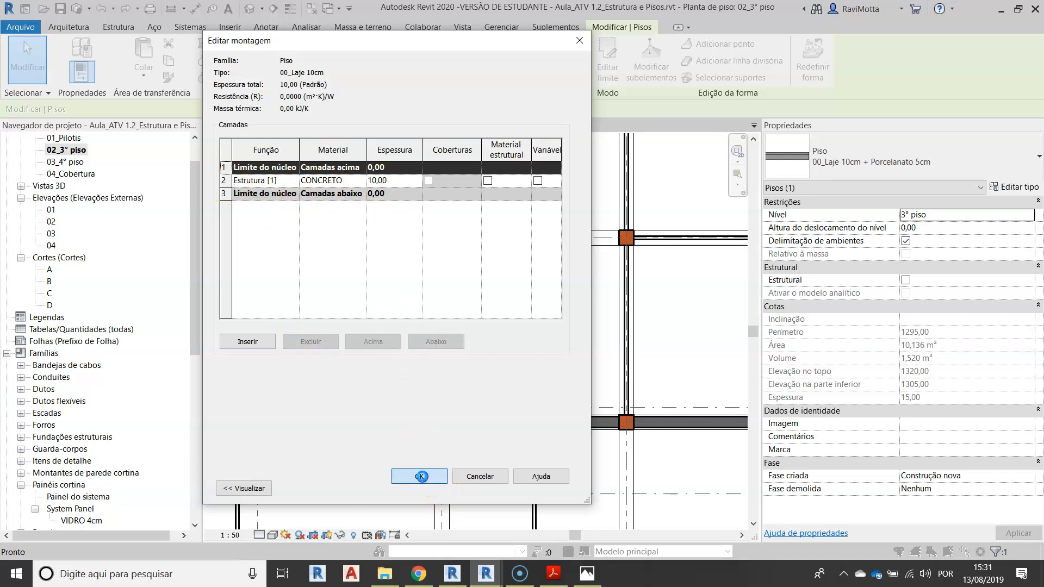
click(422, 476)
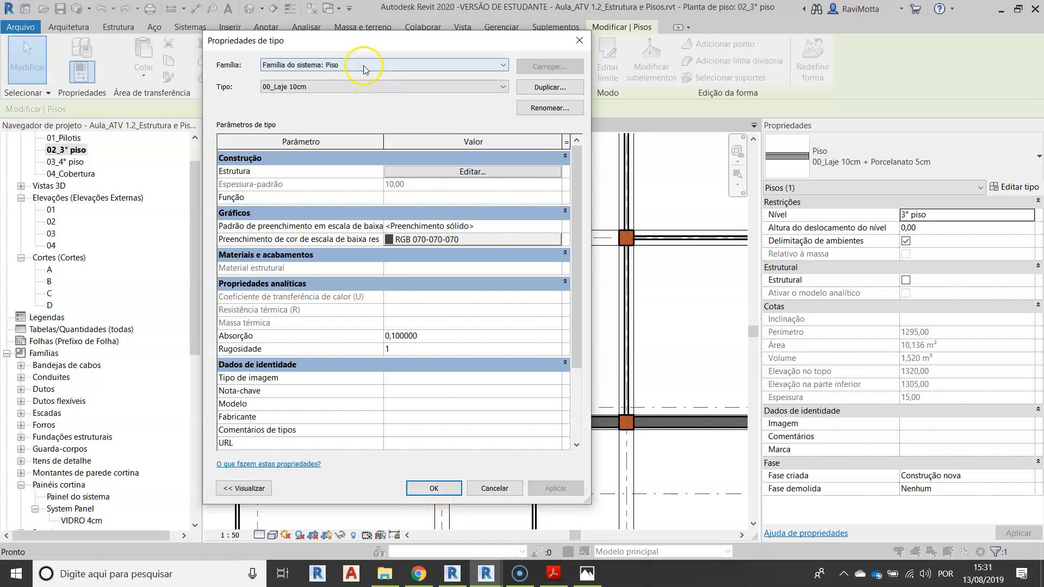
click(432, 489)
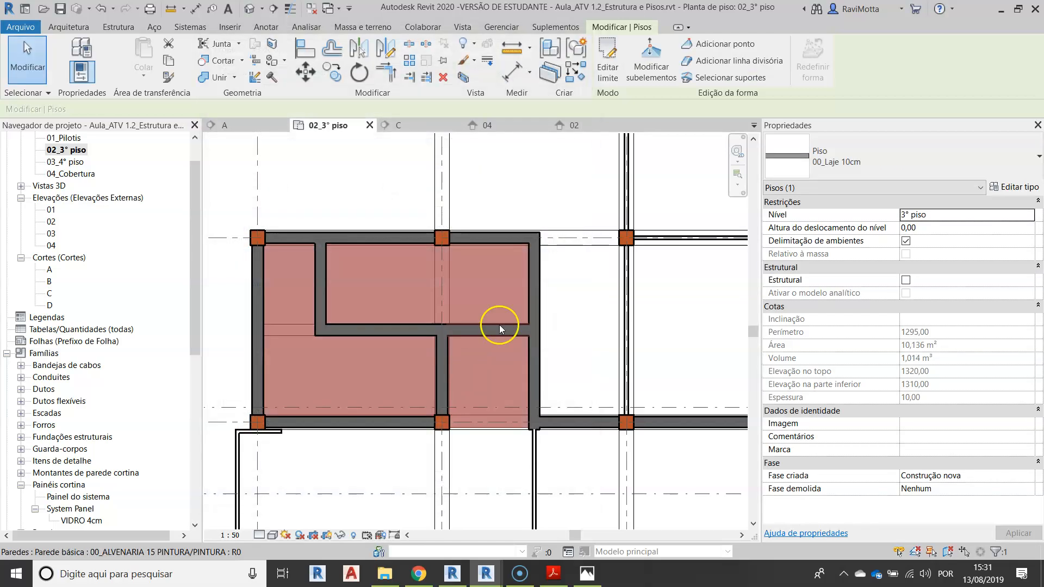
Set the slab's height offset from the 3° piso level to -5 and deselect the slab.
click(942, 231)
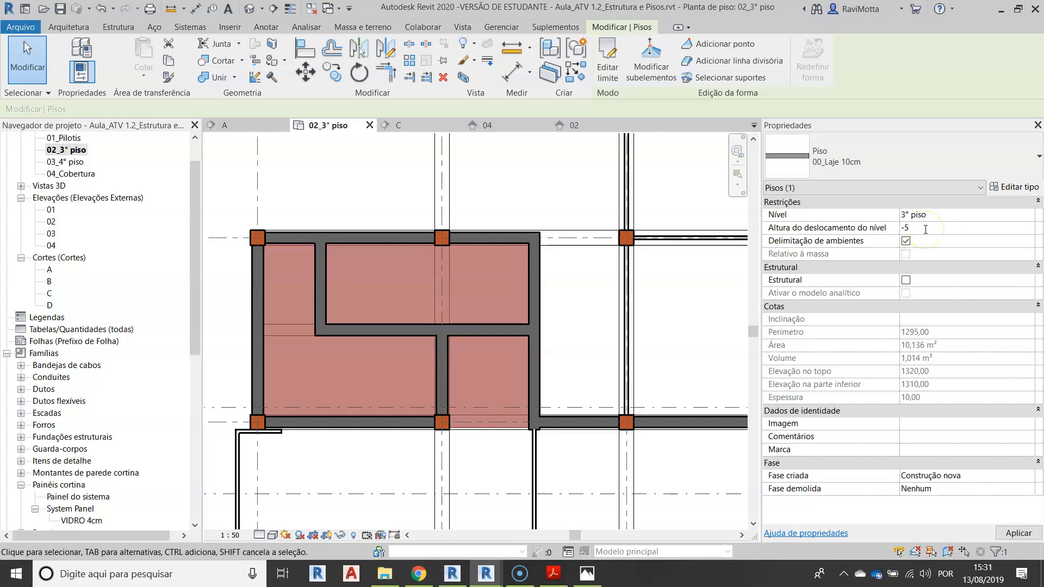
key(Return)
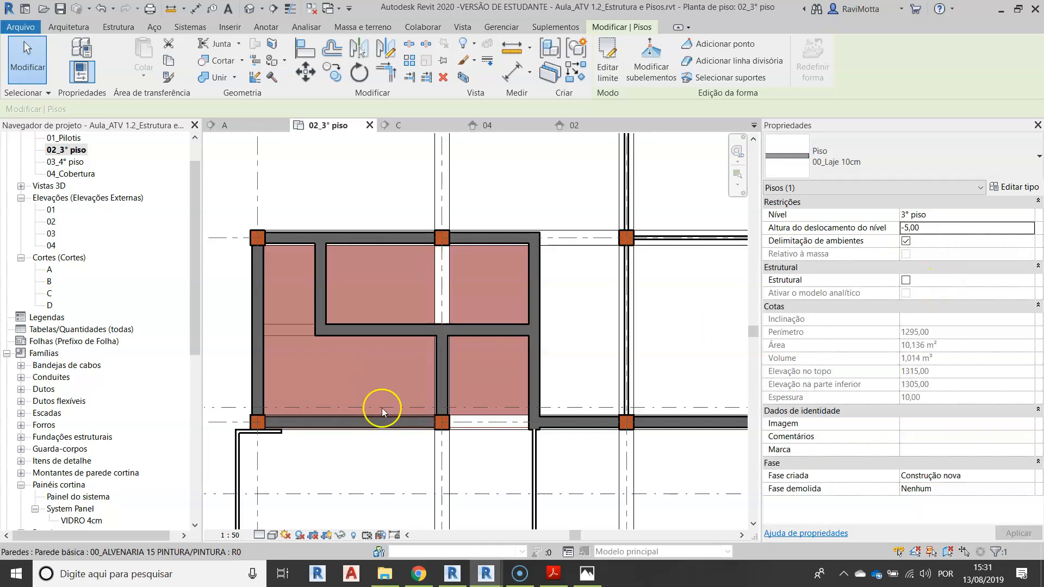
scroll(375, 413, up, 2)
middle_drag(438, 340, 517, 383)
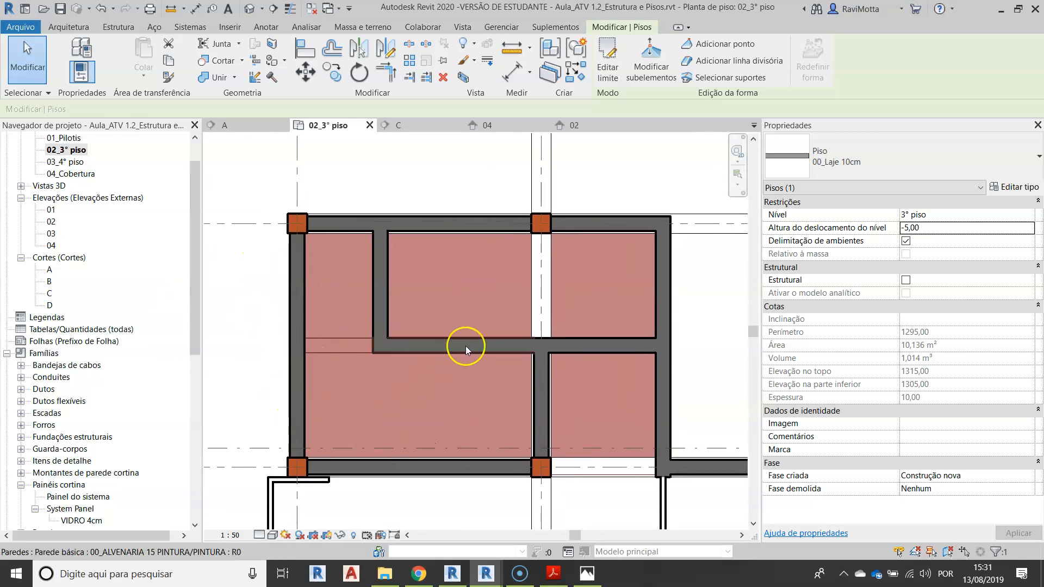
middle_drag(466, 348, 434, 345)
click(423, 197)
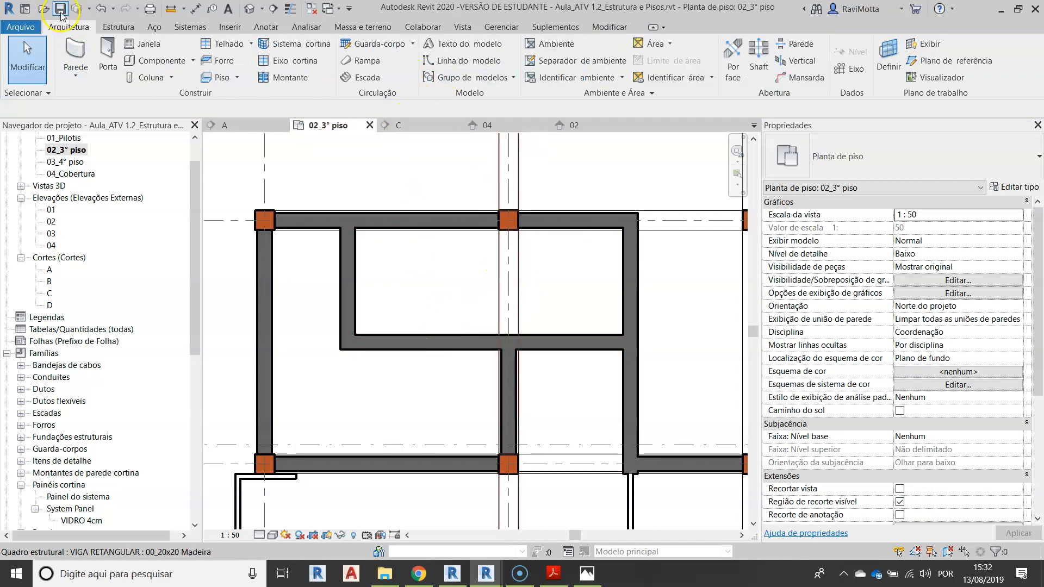
Start a new floor on the 3° piso level and duplicate its type as 00_Porcelanato 5cm.
scroll(591, 312, down, 2)
middle_drag(591, 311, 529, 251)
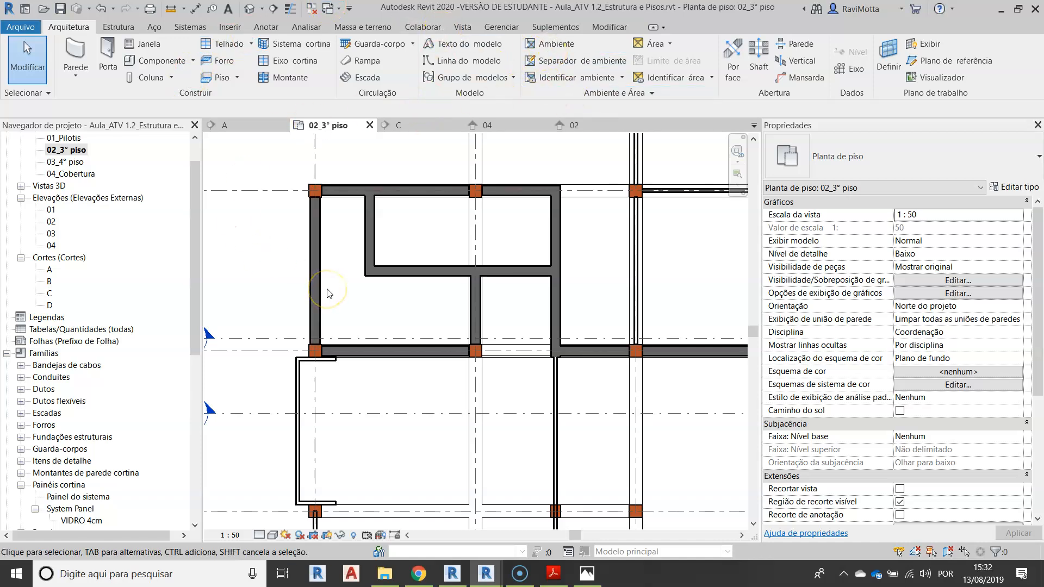
scroll(451, 337, down, 3)
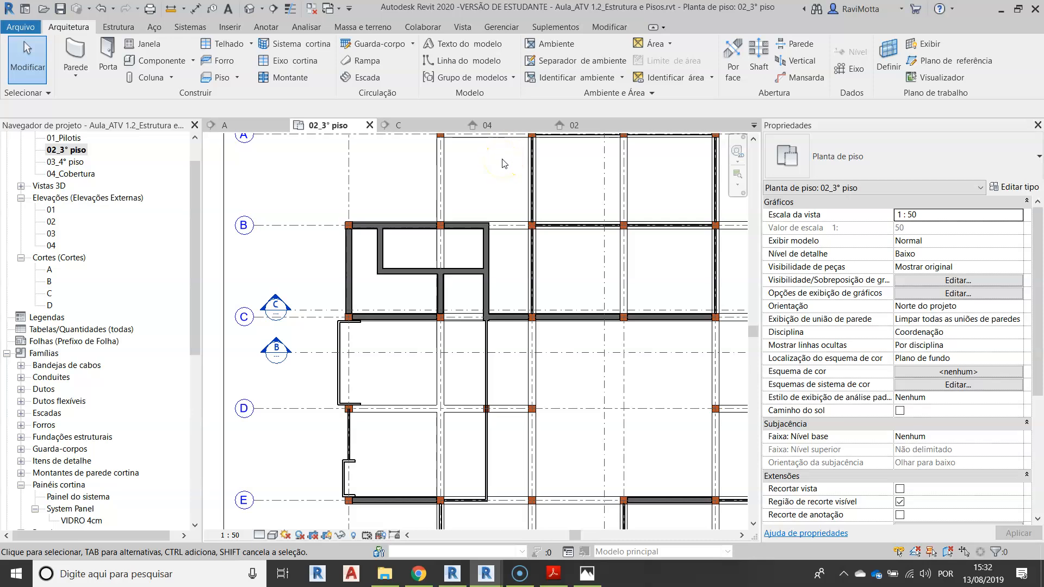
scroll(397, 224, up, 2)
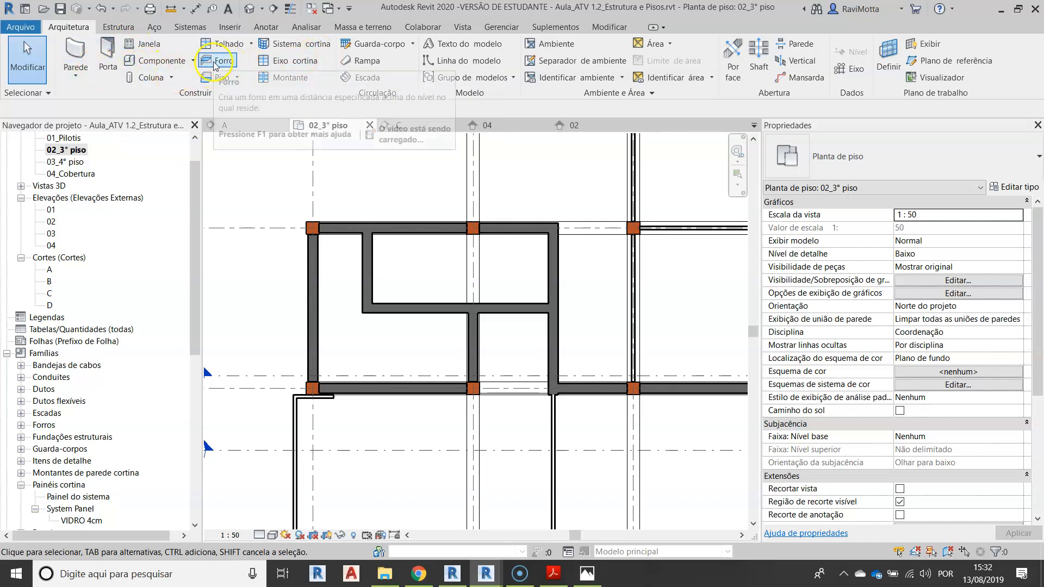
click(218, 77)
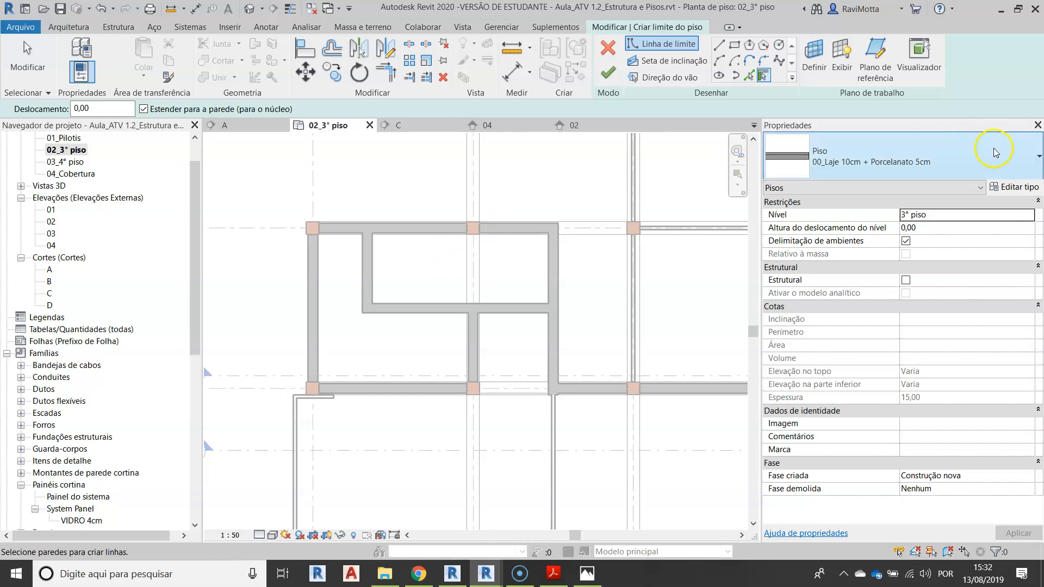
click(1015, 187)
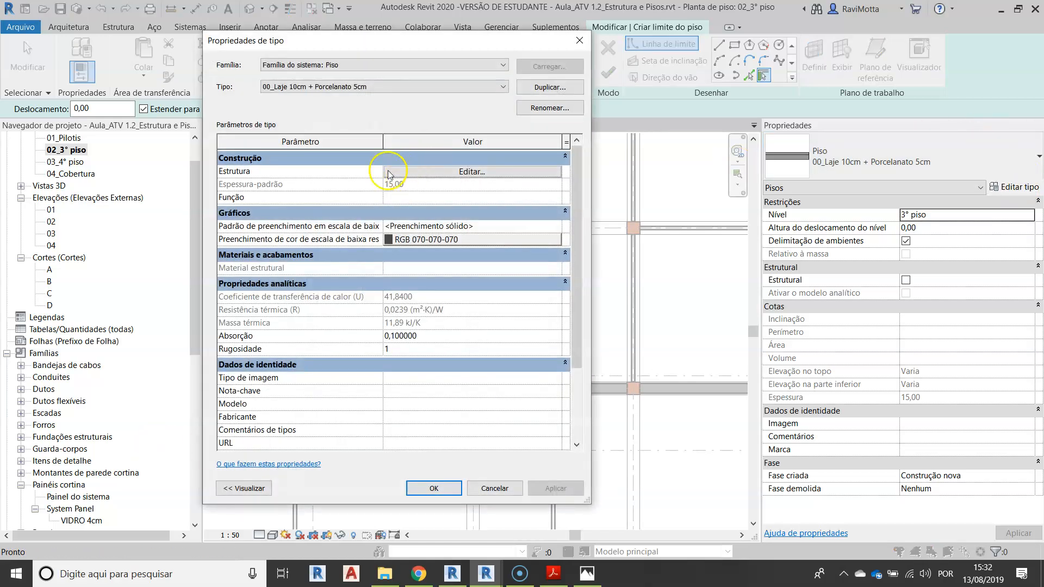
click(548, 88)
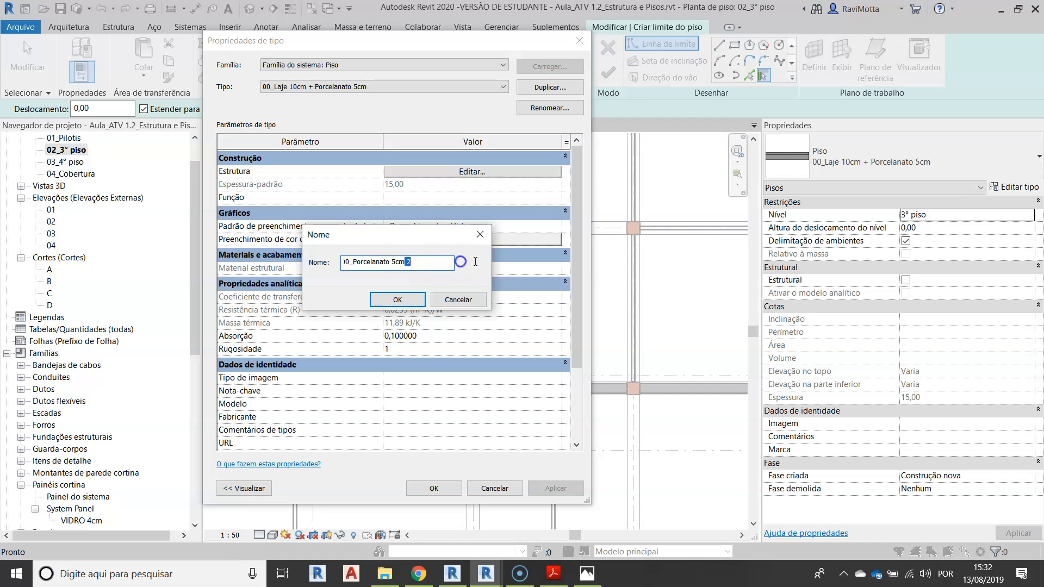
key(BackSpace)
click(398, 298)
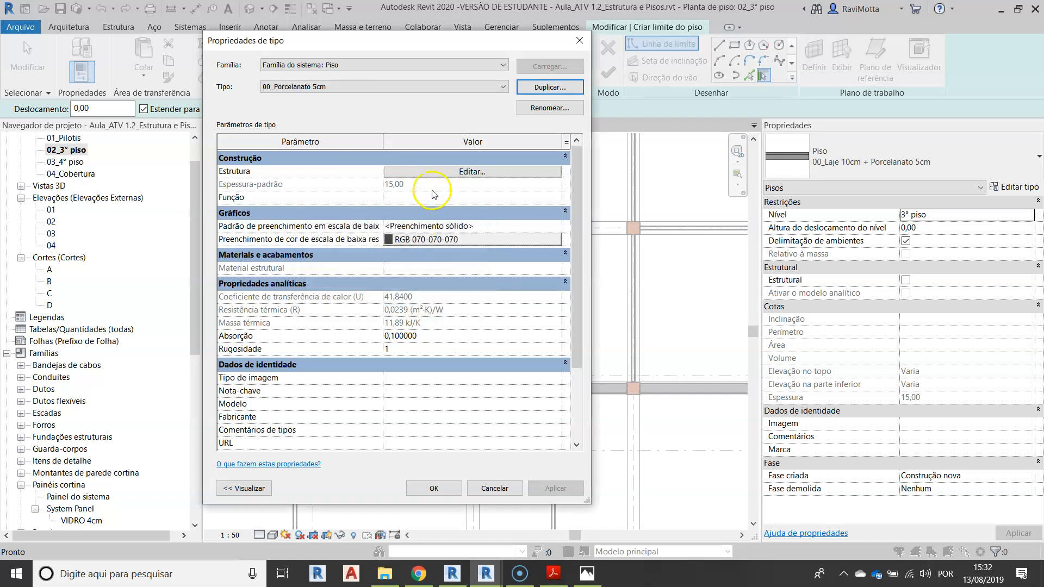
Move the porcelain layer inside the core of 00_Porcelanato 5cm, delete its concrete layer, and return to the boundary sketch tools.
click(451, 172)
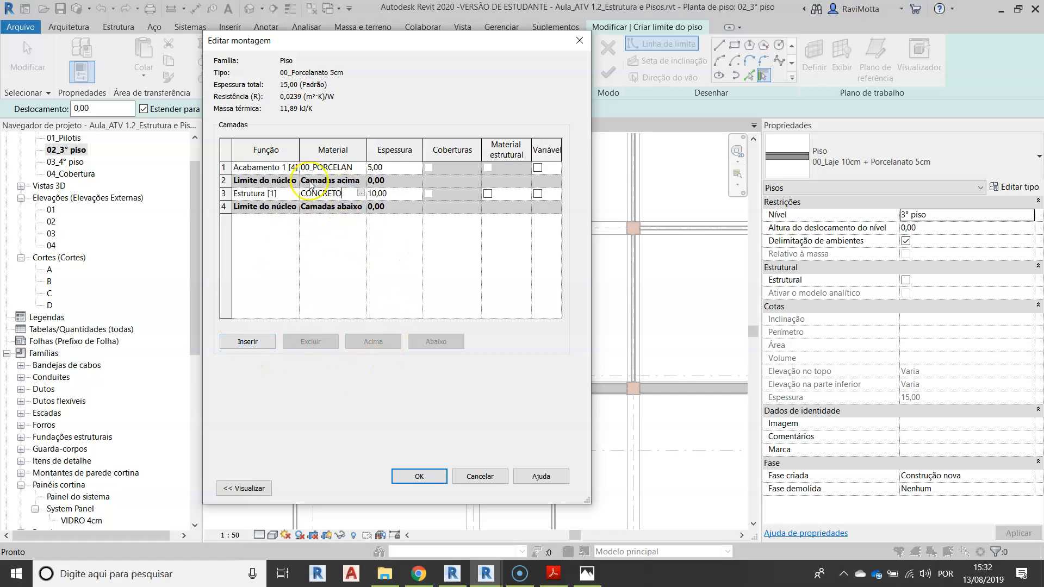
click(281, 171)
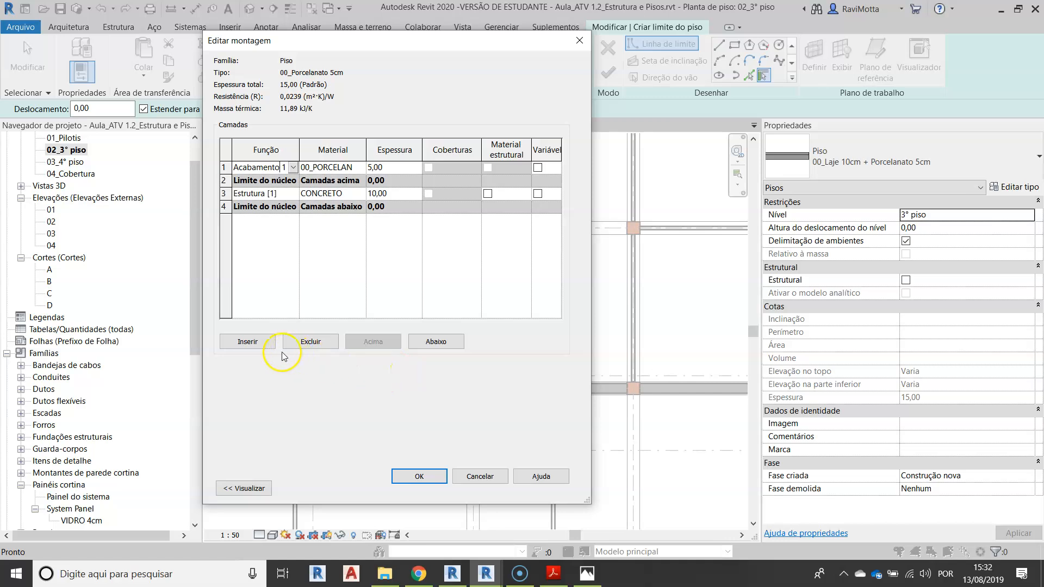
click(438, 342)
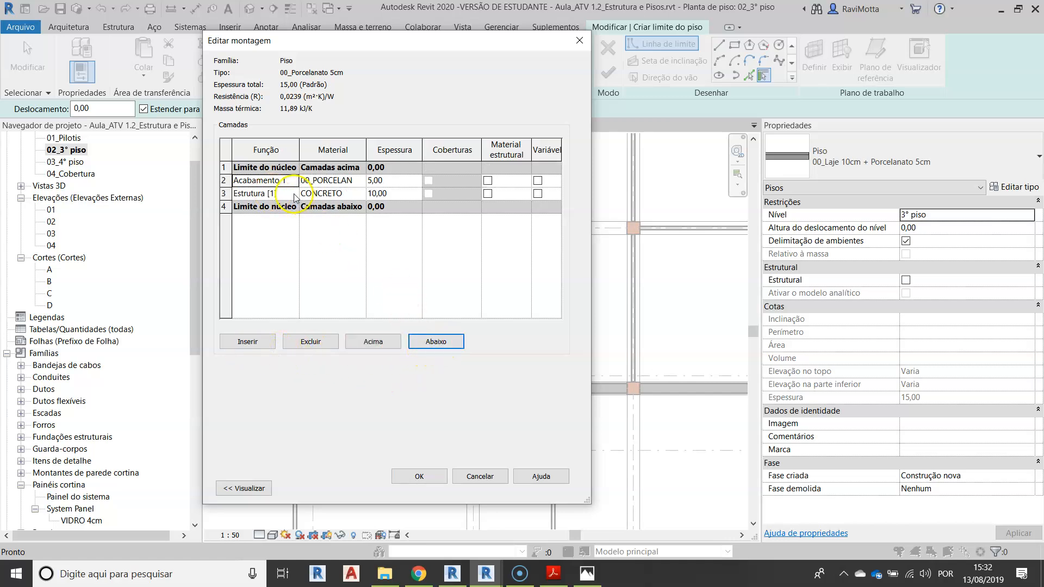
click(294, 195)
click(277, 316)
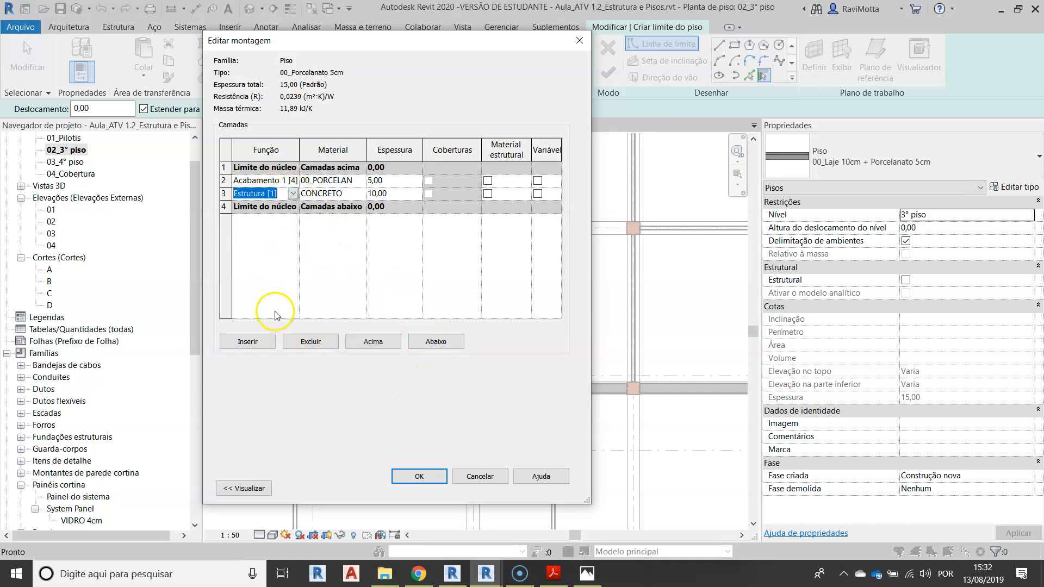
click(317, 347)
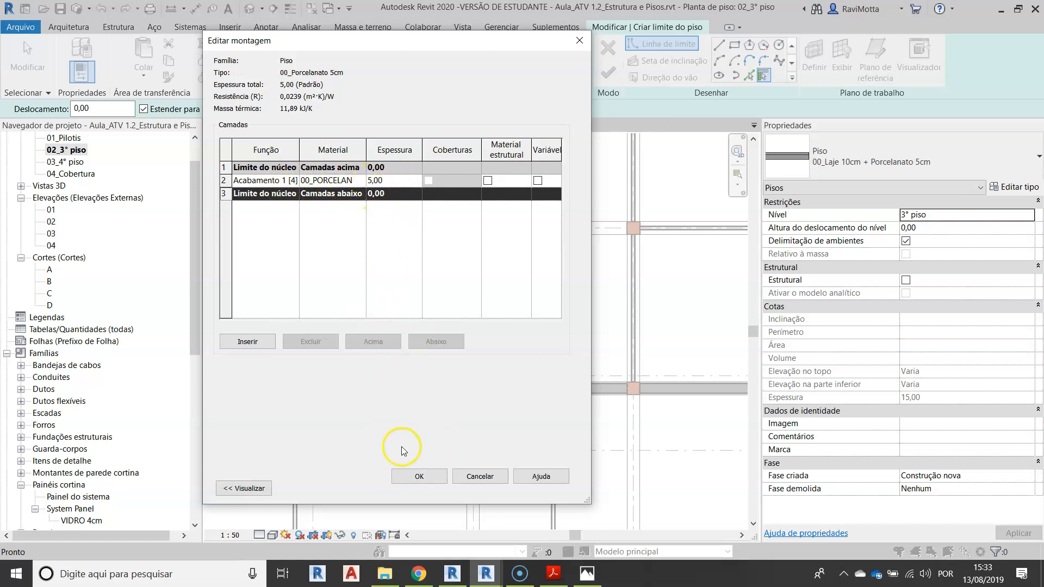
click(420, 476)
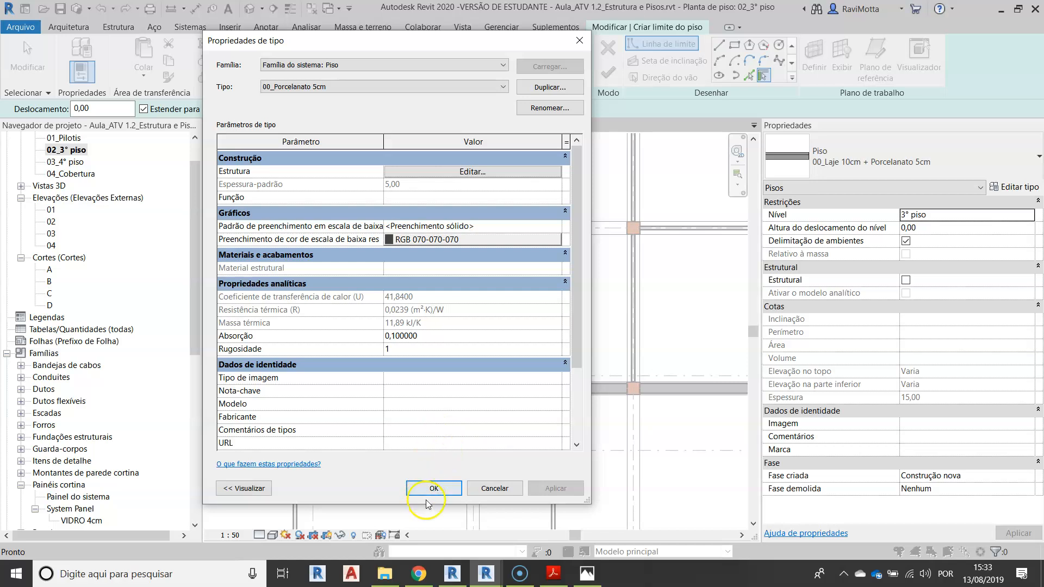
click(447, 485)
scroll(658, 35, up, 1)
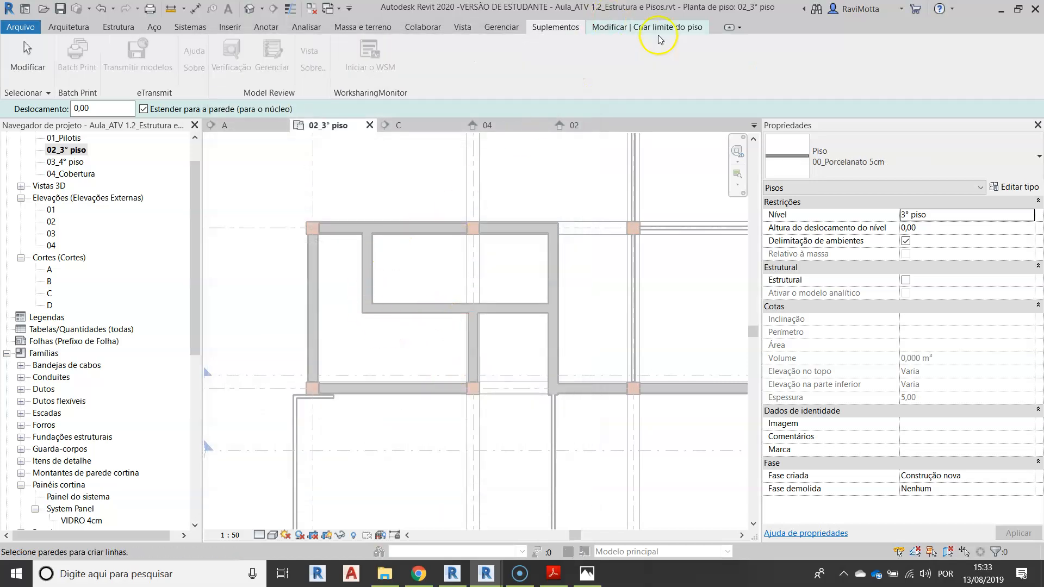
click(647, 27)
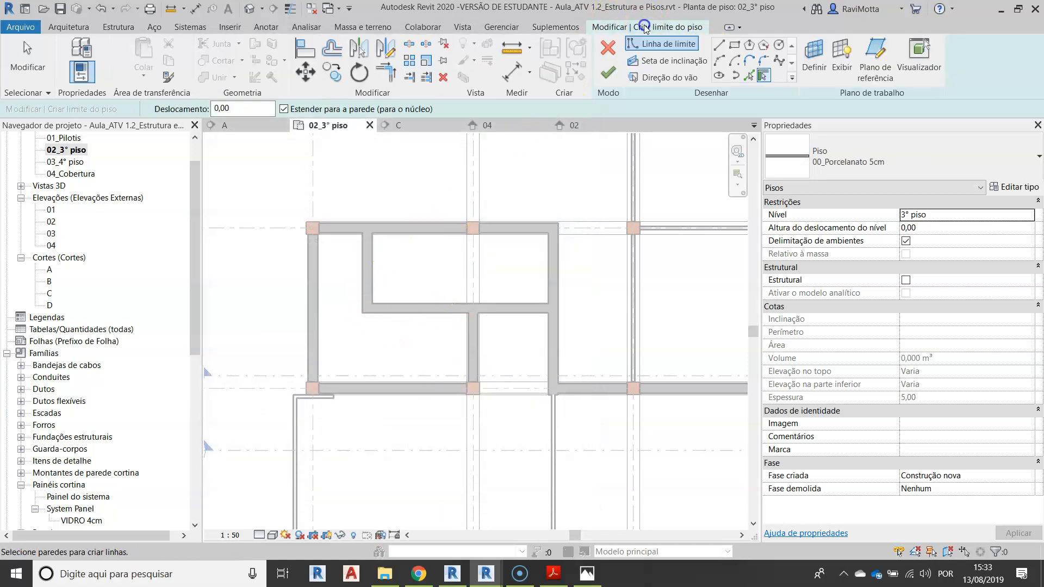
Sketch the porcelain boundary with lines along the upper wall, down the stepped partition and across to the next wall junction.
click(719, 46)
scroll(327, 239, up, 5)
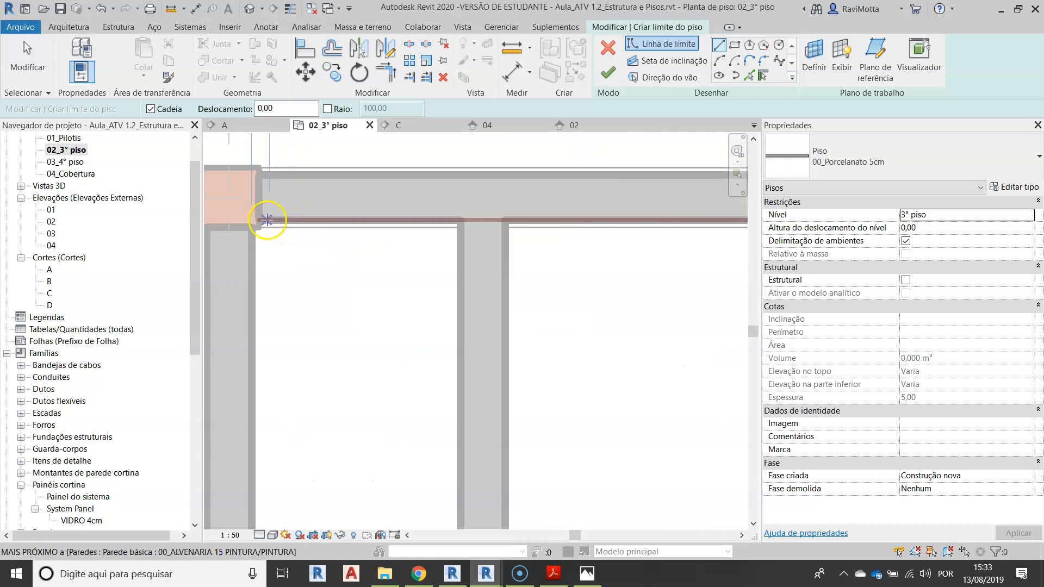
click(259, 220)
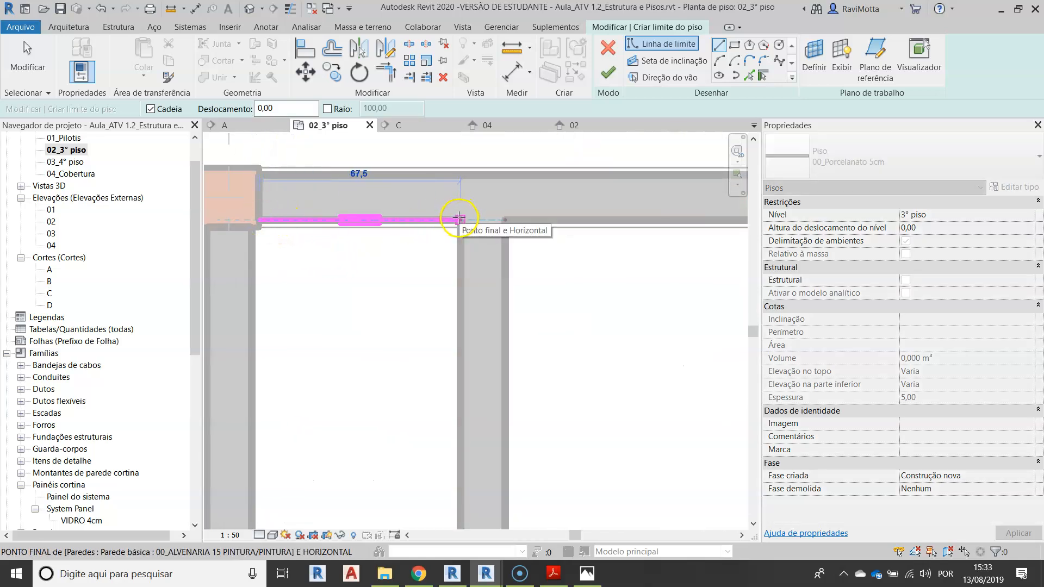
click(459, 219)
scroll(459, 244, down, 2)
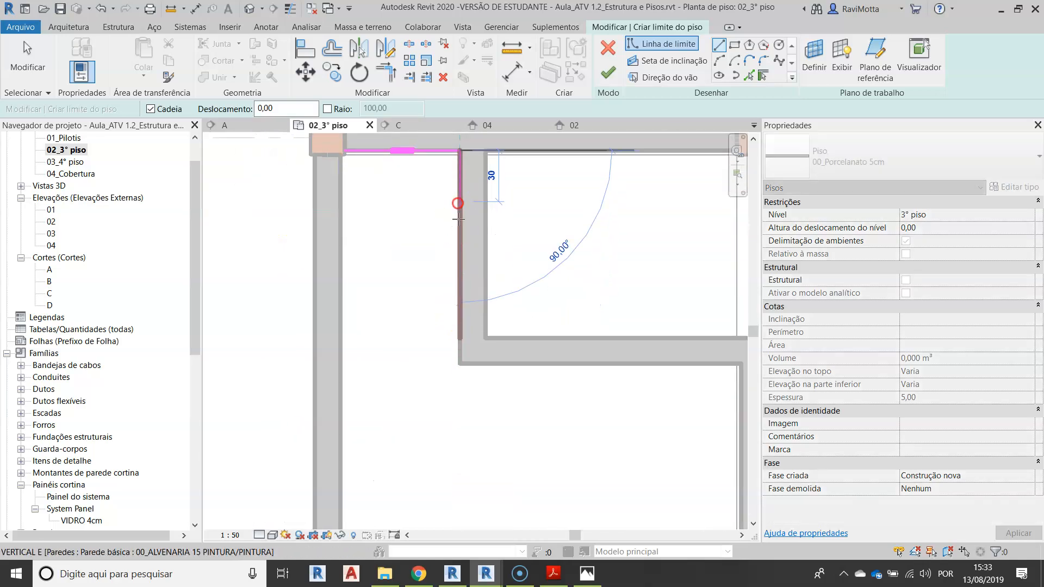
click(460, 363)
scroll(460, 364, down, 2)
scroll(513, 338, up, 3)
click(541, 323)
Continue the porcelain boundary down the partition wall to the column on axis C and around its corner.
scroll(541, 354, down, 2)
scroll(535, 399, up, 3)
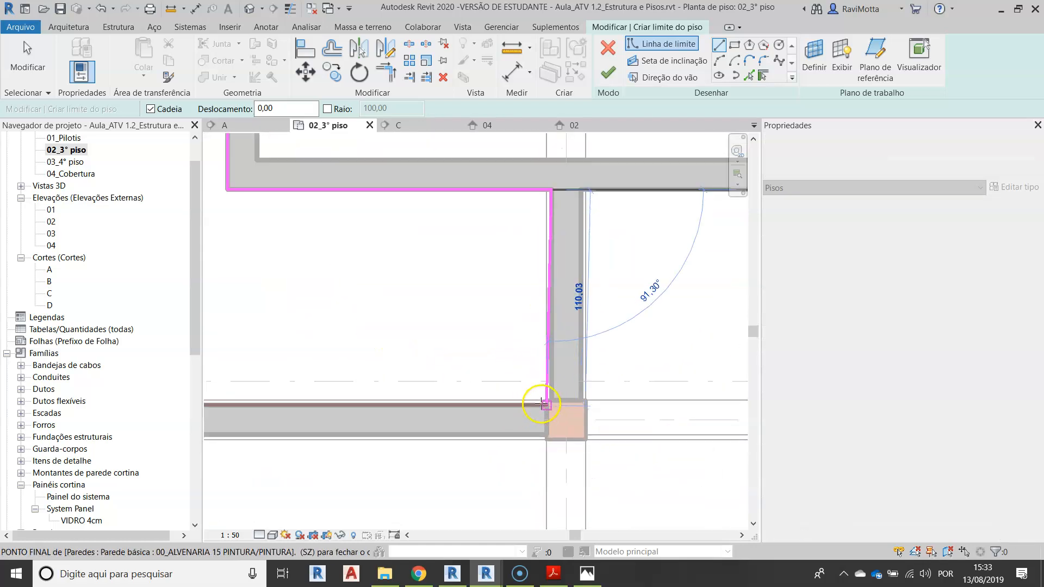
click(541, 404)
scroll(541, 403, up, 2)
click(545, 401)
click(545, 408)
scroll(474, 406, down, 2)
Extend the porcelain boundary along the axis C wall to the outer column and trace around that column's corner.
middle_drag(474, 404, 613, 374)
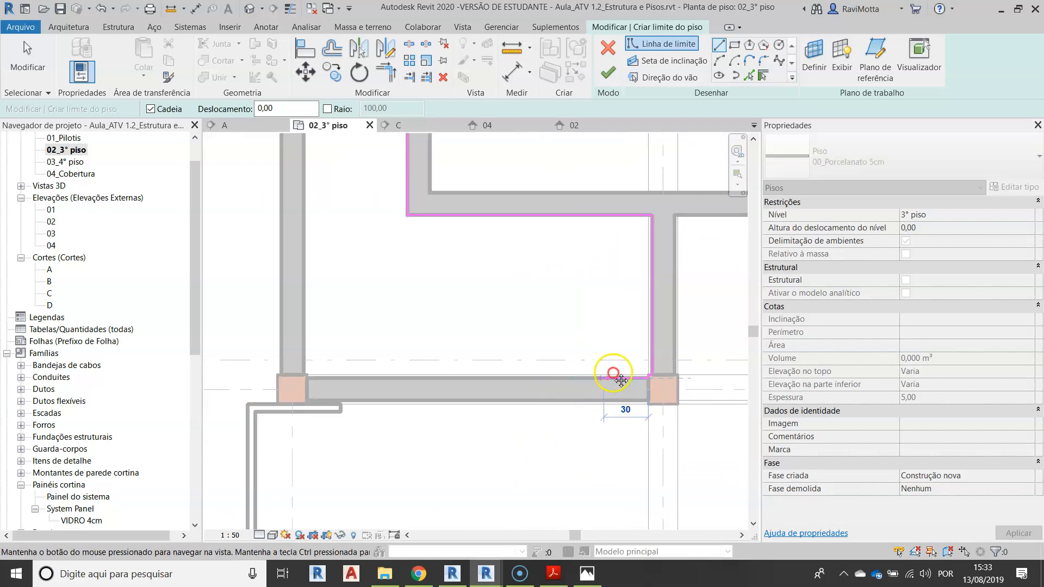
scroll(621, 380, down, 3)
scroll(304, 360, up, 5)
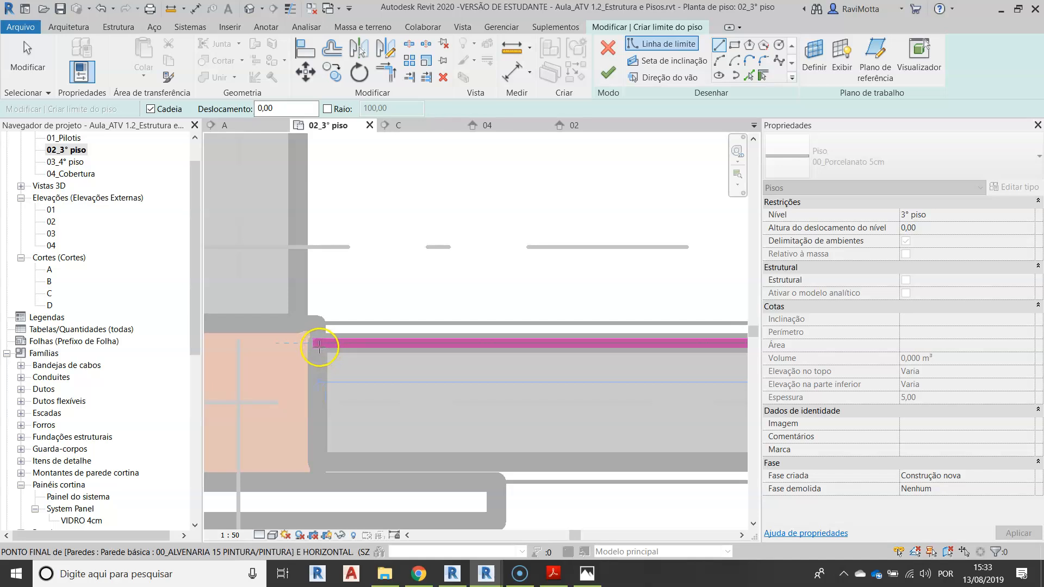
click(318, 343)
click(319, 322)
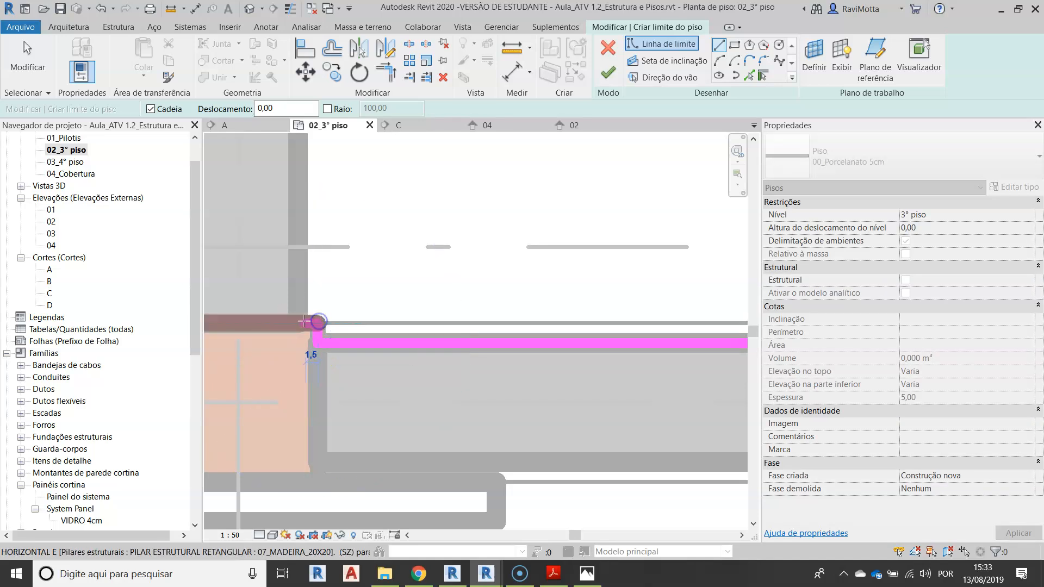
click(308, 323)
Close the porcelain boundary along the outer wall up to the axis B column, finish the floor and deselect it.
scroll(307, 305, down, 5)
middle_drag(311, 251, 326, 430)
scroll(328, 284, down, 1)
middle_drag(329, 284, 329, 405)
scroll(304, 226, up, 5)
click(326, 215)
scroll(332, 212, down, 4)
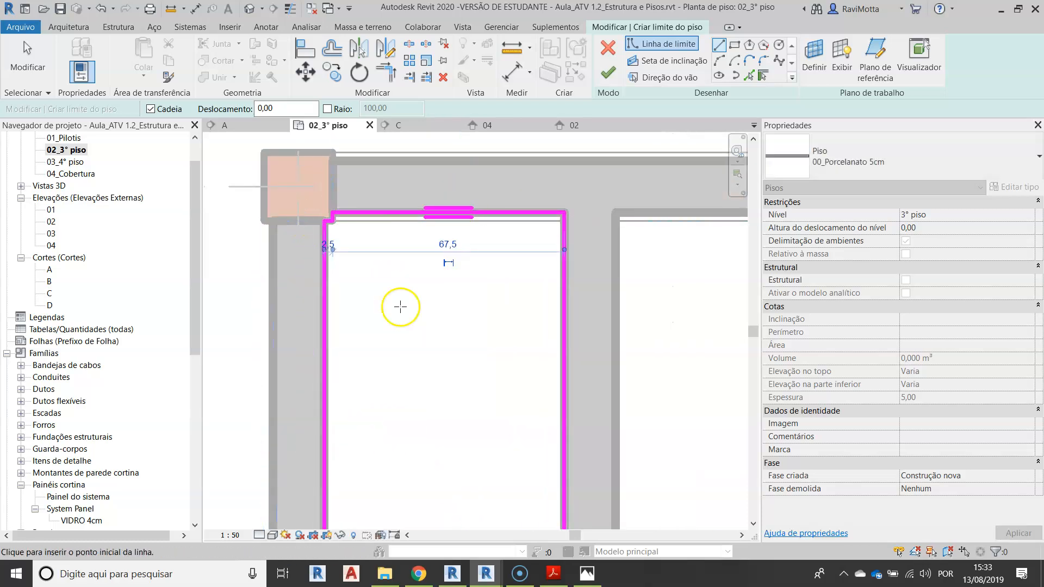
click(608, 72)
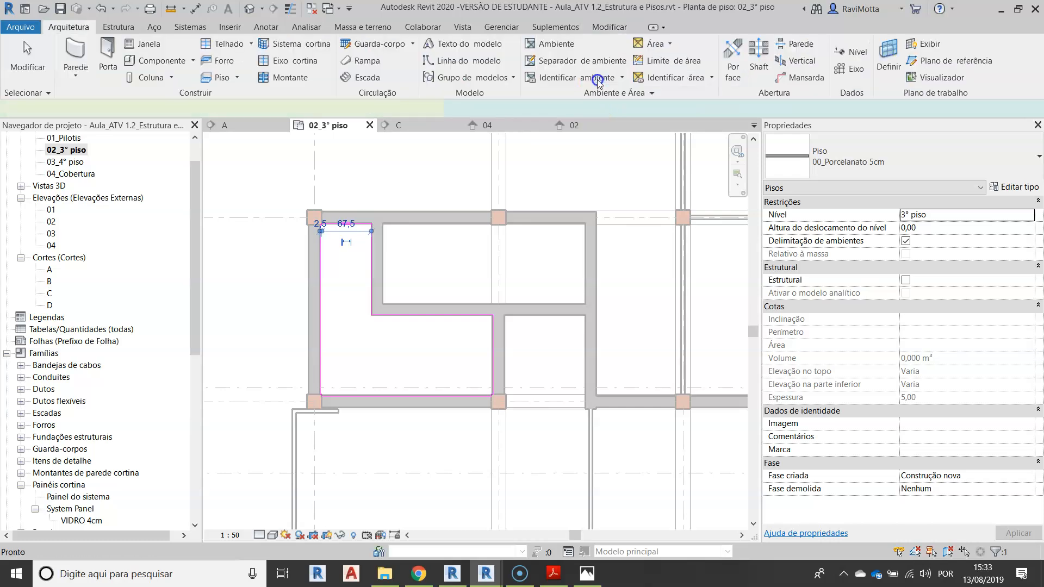
scroll(403, 350, down, 3)
key(Escape)
scroll(380, 343, up, 1)
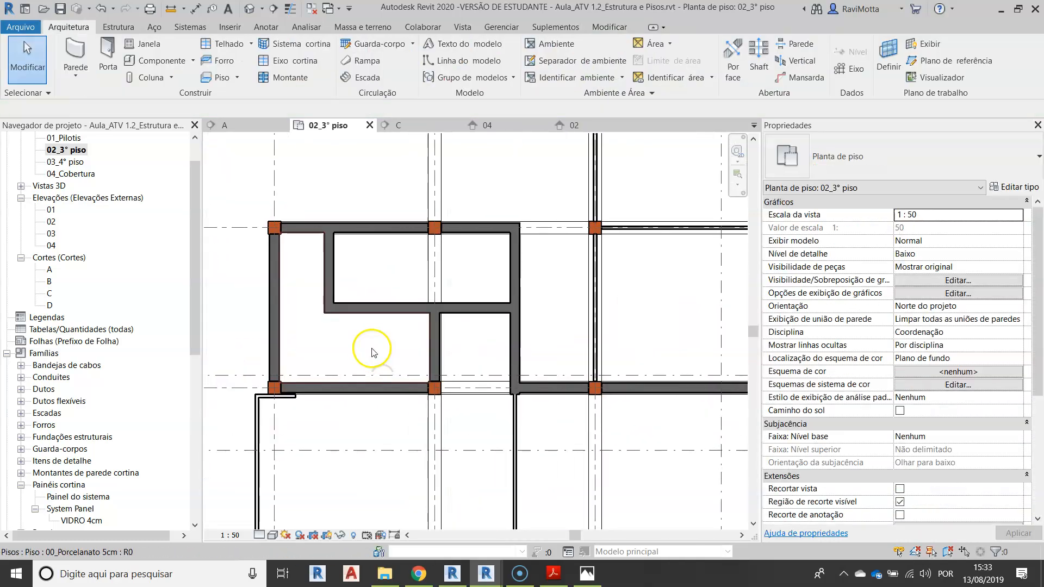
scroll(553, 329, up, 2)
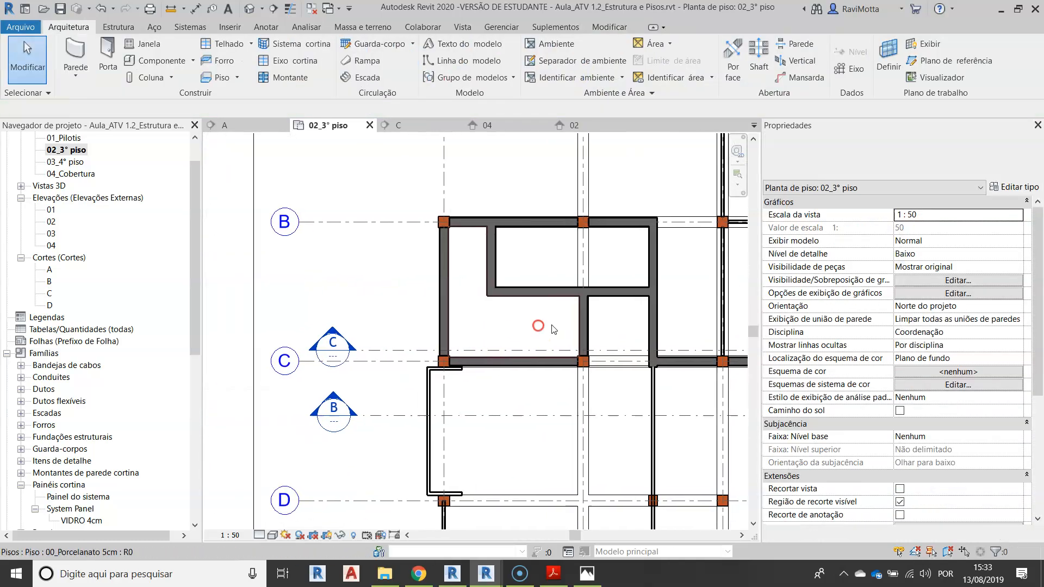
Open section C and inspect the 00_Laje 10cm slab and the 00_Porcelanato 5cm floor where they meet the outer wall.
double_click(335, 346)
middle_drag(431, 356, 485, 329)
scroll(353, 330, up, 2)
click(345, 321)
scroll(392, 325, up, 1)
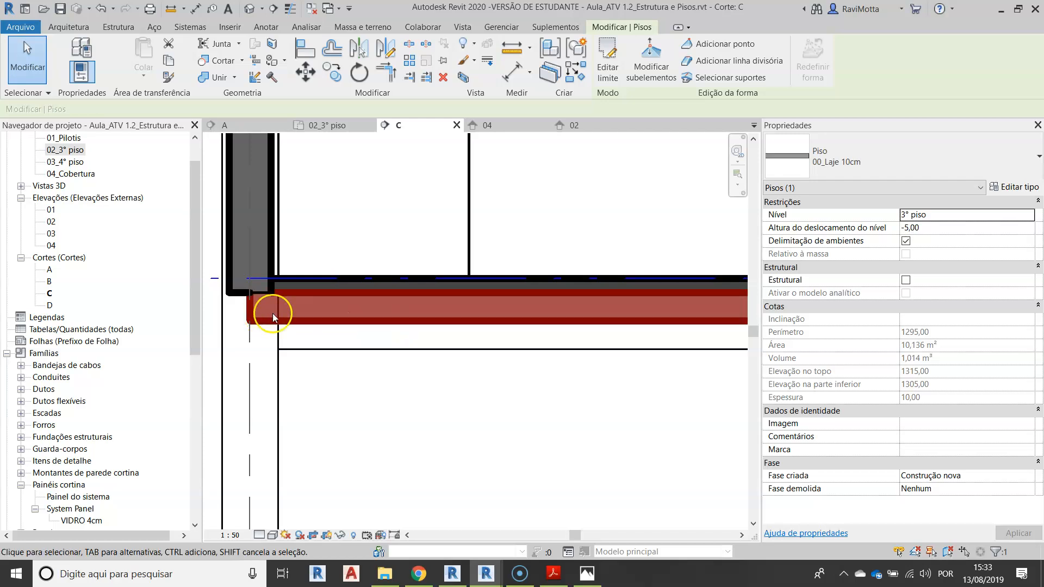
click(384, 338)
click(365, 281)
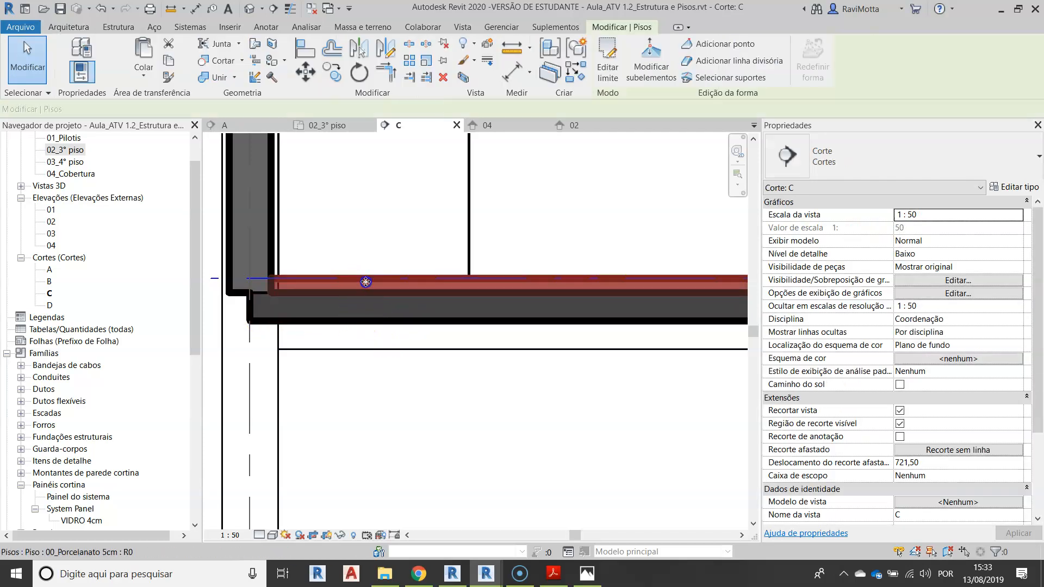
Lower the base of the interior masonry wall to the top of the slab, giving a base offset of -5.
scroll(426, 315, down, 1)
middle_drag(419, 330, 360, 384)
scroll(560, 367, down, 1)
scroll(585, 319, up, 2)
click(582, 316)
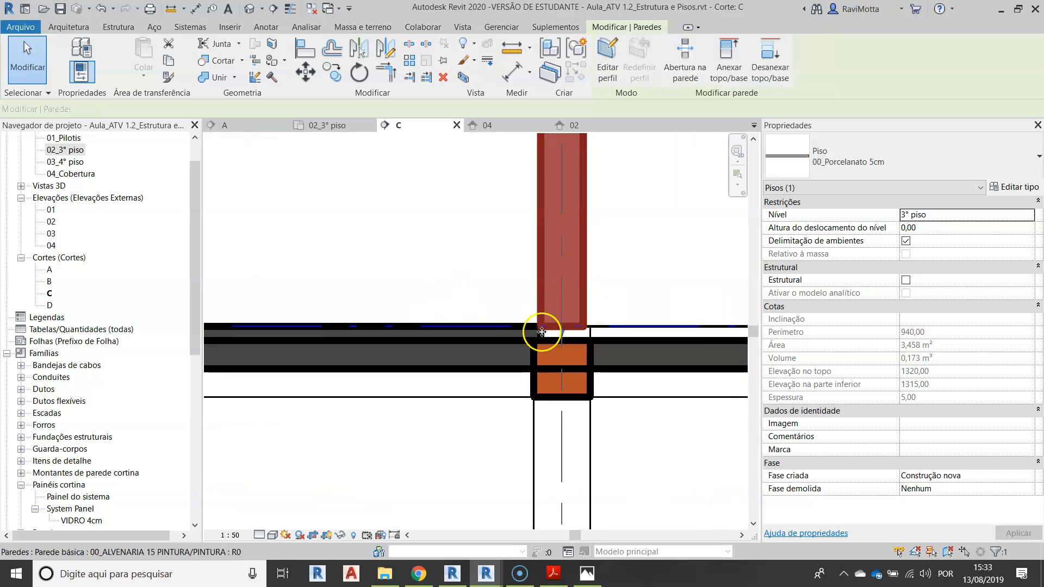
drag(561, 333, 560, 364)
scroll(439, 420, down, 2)
scroll(440, 422, down, 1)
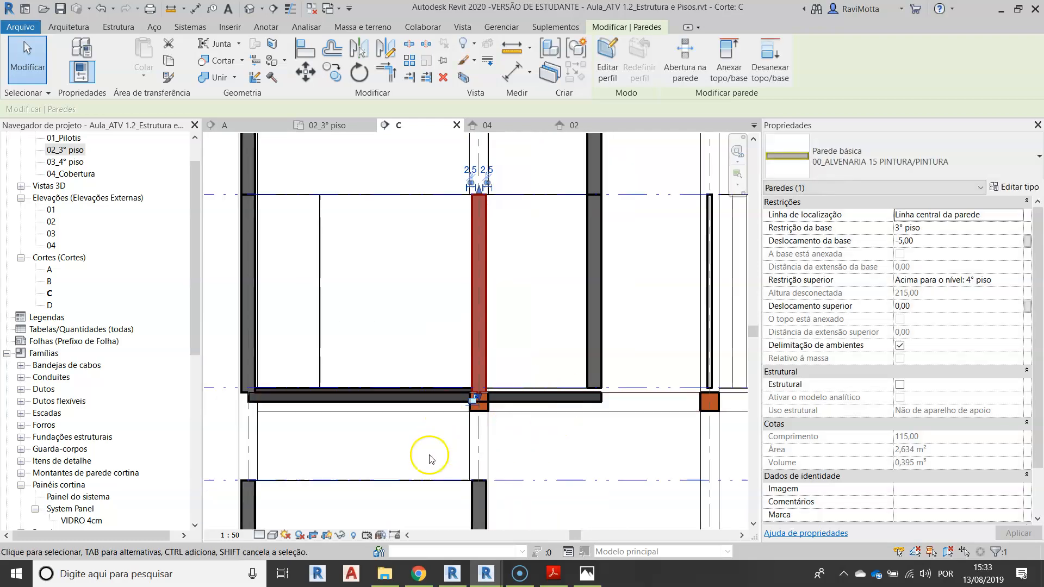
scroll(324, 427, up, 2)
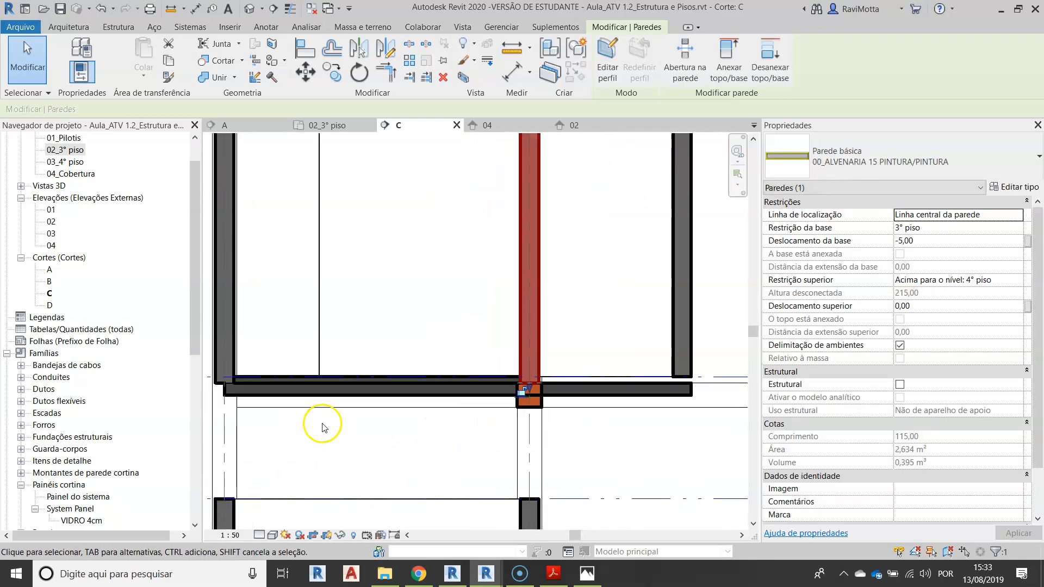
key(Escape)
Select the porcelain floor and the concrete slab in turn to compare them as separate elements in section C.
click(338, 379)
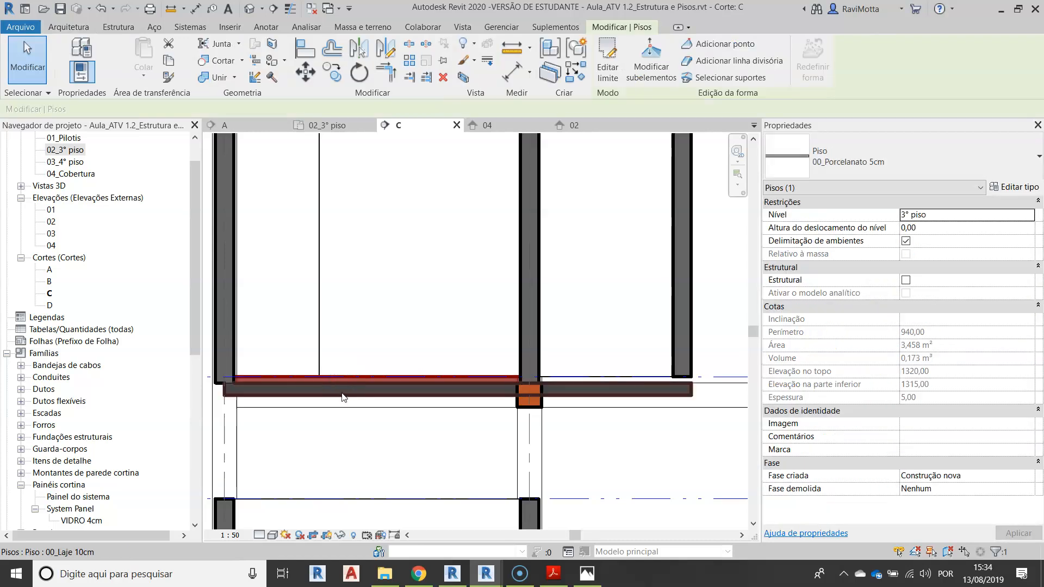
click(342, 392)
key(Escape)
click(343, 377)
click(348, 396)
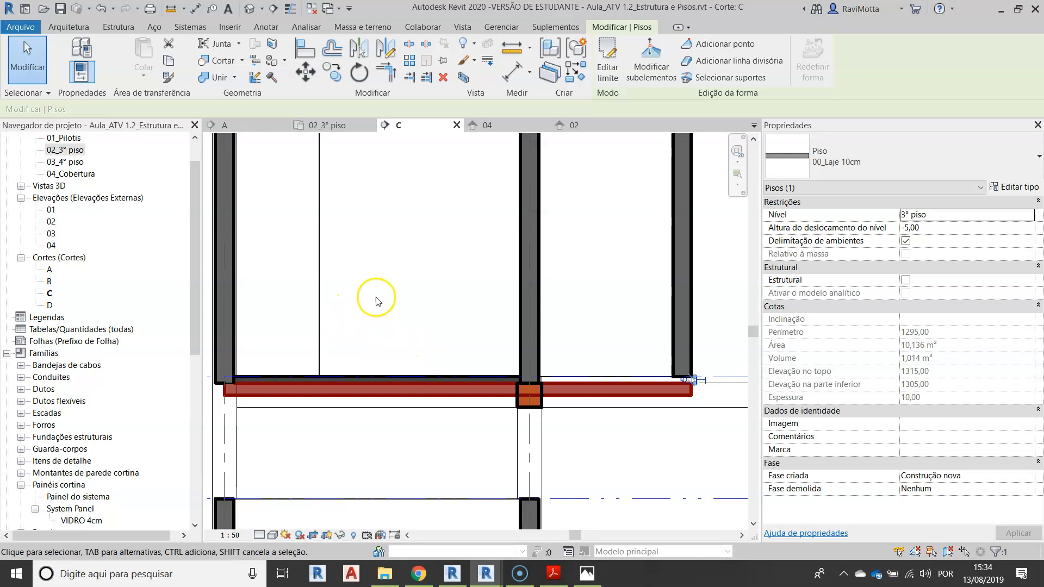
Return to the 02_3° piso floor plan and examine the extent of the 00_Laje 10cm slab against the whole building.
scroll(378, 300, down, 5)
click(68, 150)
double_click(67, 152)
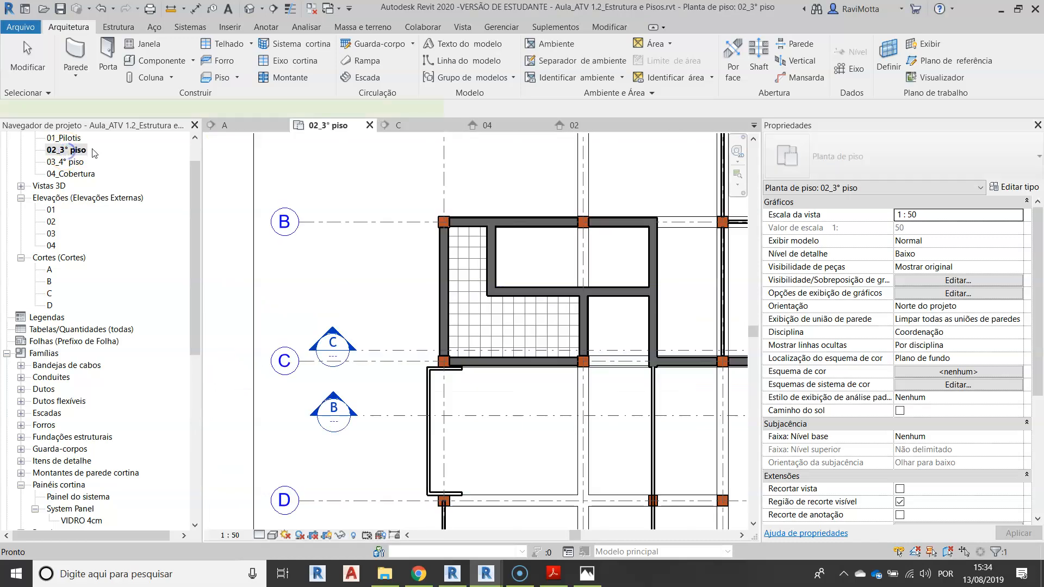
click(435, 354)
scroll(501, 343, down, 4)
middle_drag(397, 315, 377, 331)
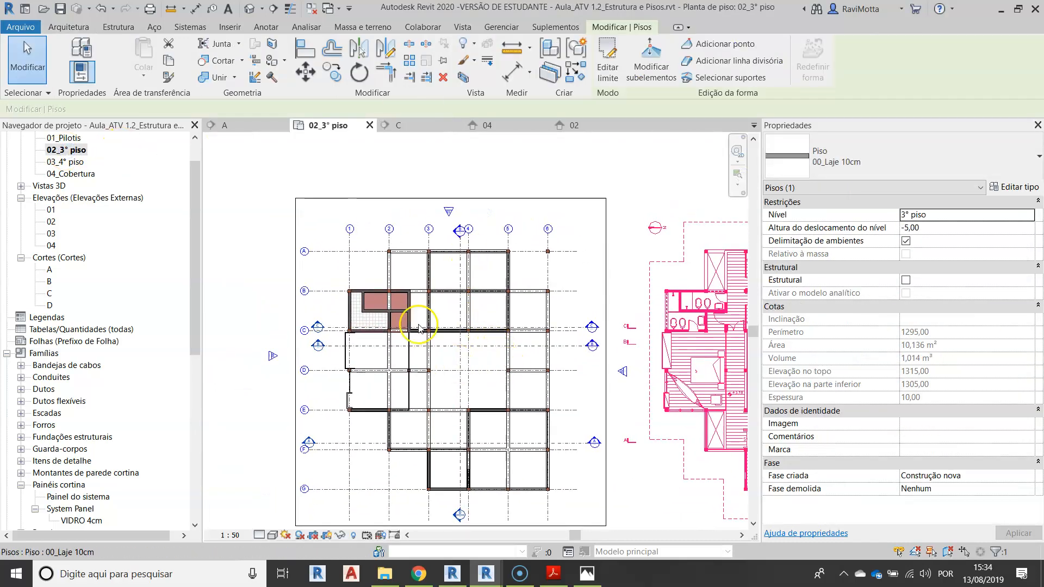
scroll(359, 312, up, 2)
key(Escape)
Start a new 00_Porcelanato 5cm floor and sketch a rectangle about 878 cm wide from the wet-area block's outer corner to axes 6 and F.
scroll(470, 302, up, 2)
middle_drag(471, 302, 451, 280)
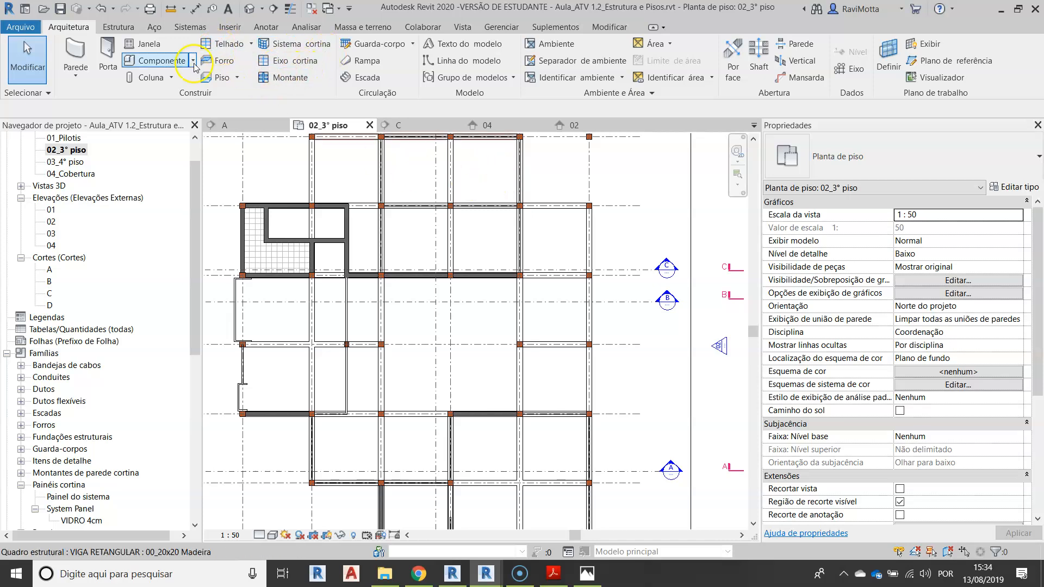
click(217, 78)
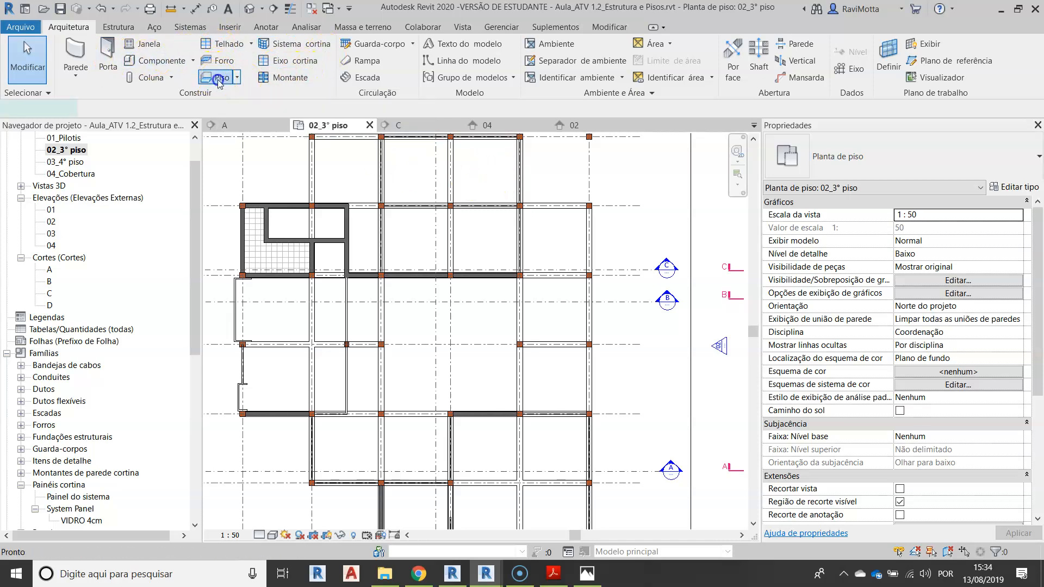
click(734, 46)
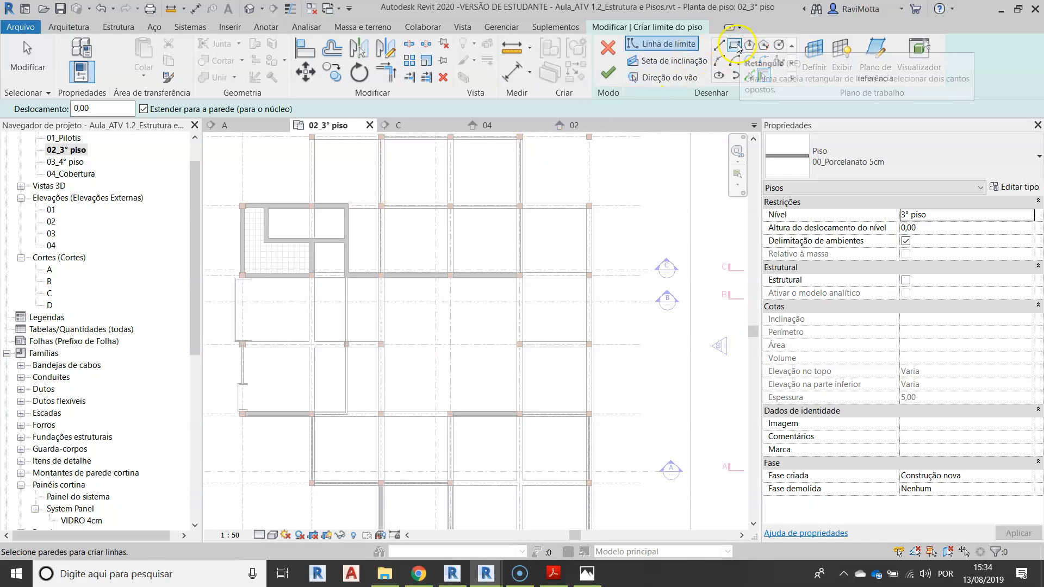
click(348, 204)
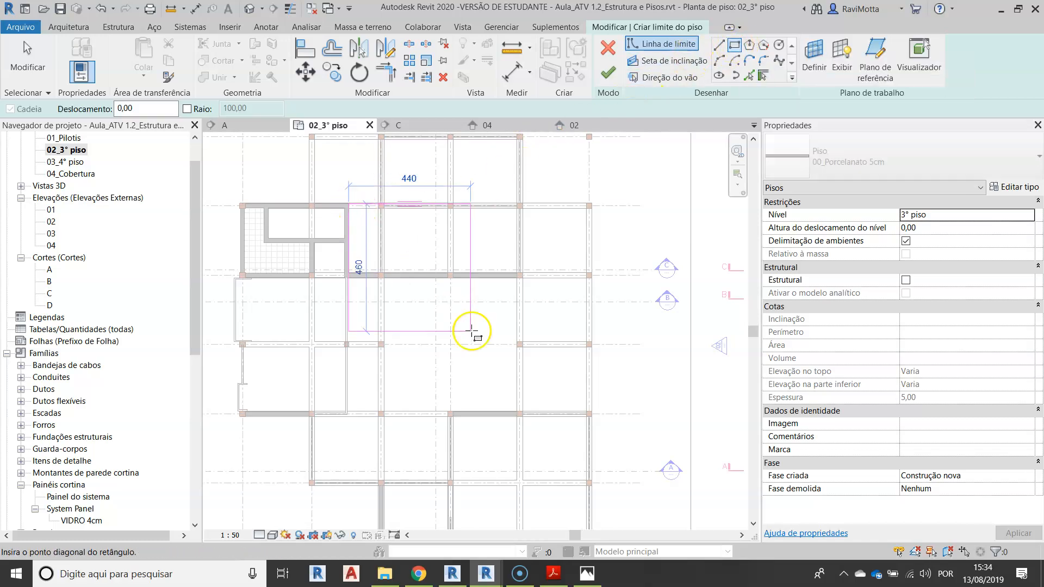
click(589, 484)
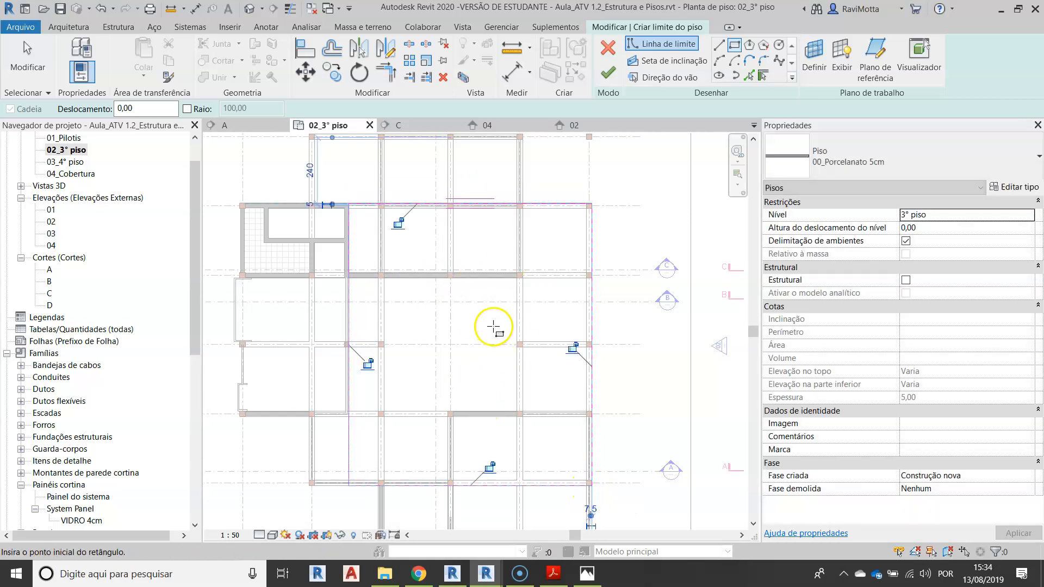
Sketch an inner rectangle between the four columns around the central space as an opening in the floor boundary.
scroll(489, 326, up, 2)
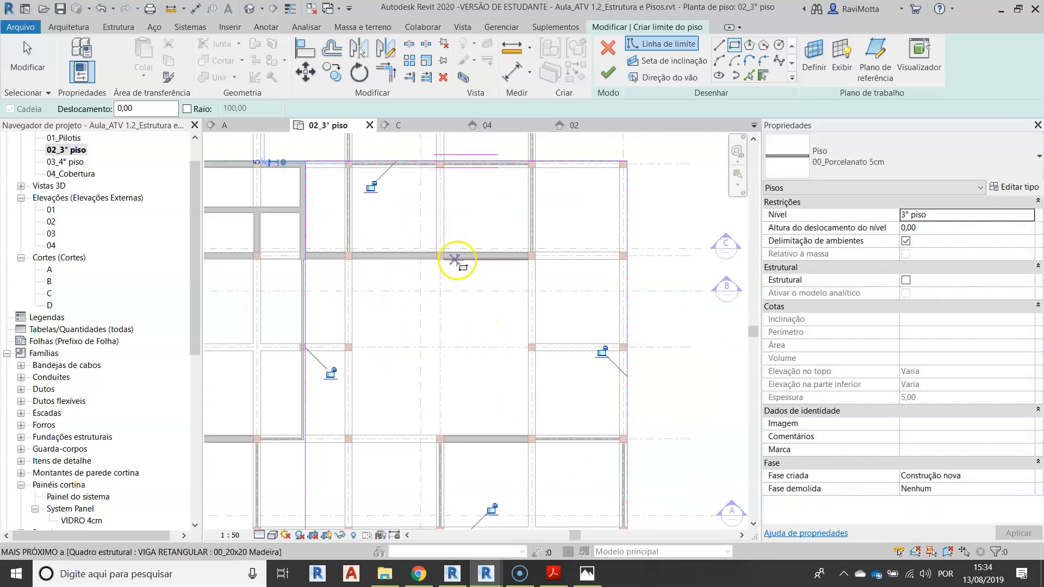
scroll(356, 273, up, 2)
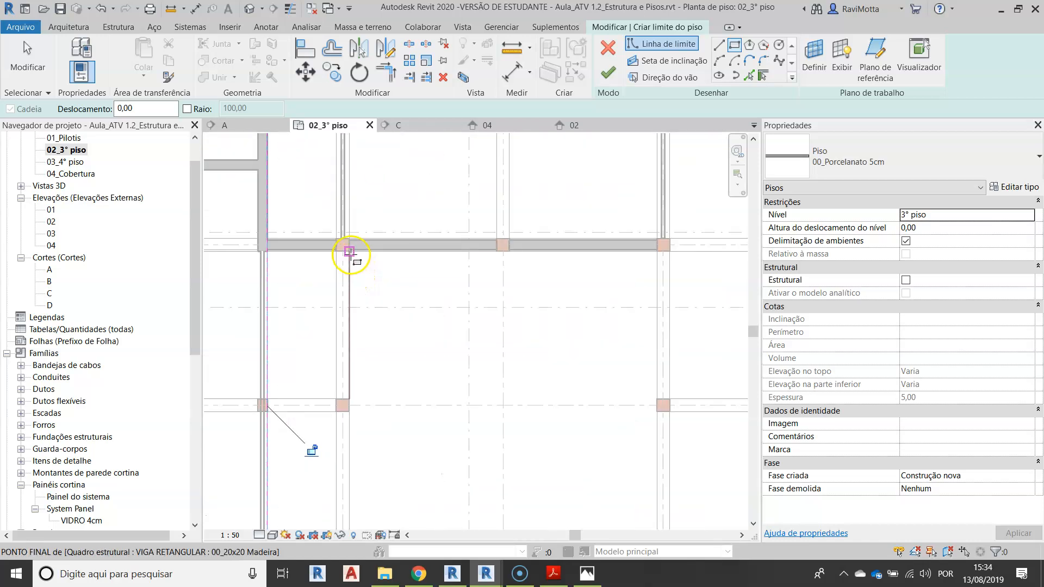
click(349, 251)
scroll(364, 272, down, 3)
click(552, 407)
scroll(452, 413, down, 5)
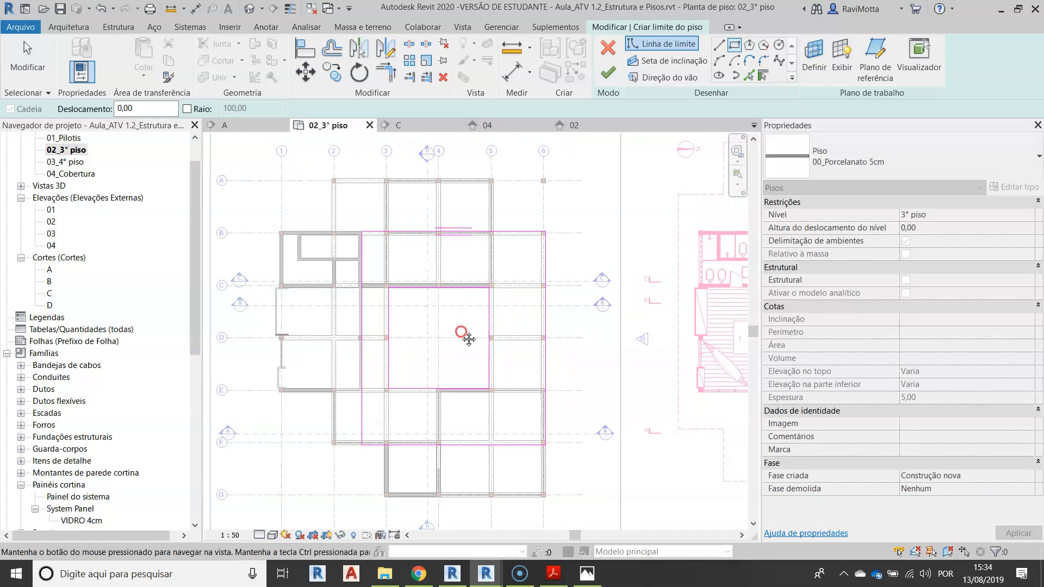
scroll(469, 339, up, 2)
key(Escape)
key(Escape)
Temporarily isolate the floor's sketch lines to examine the outer and inner boundary loops.
click(504, 228)
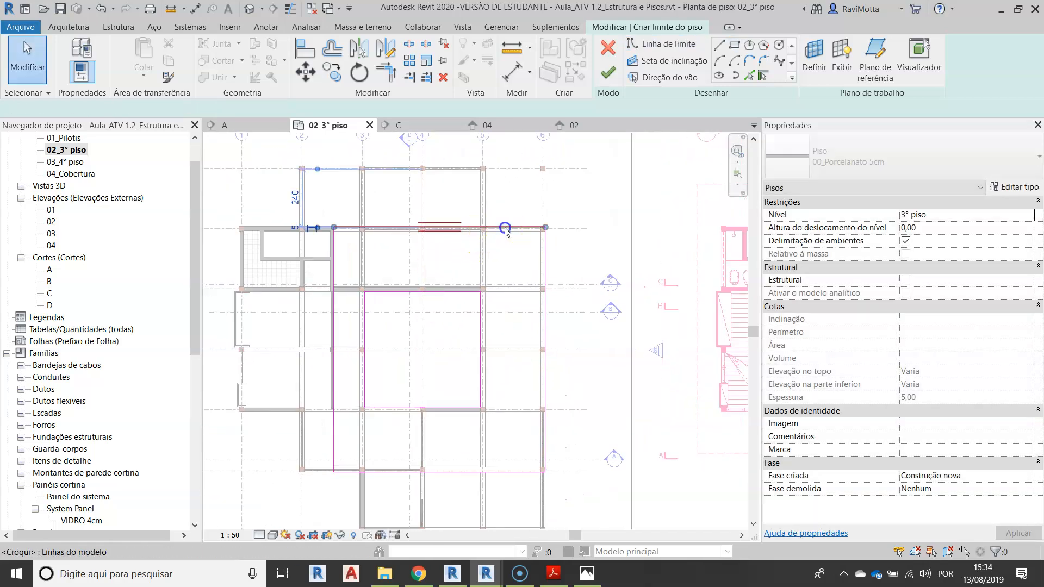
key(i)
key(c)
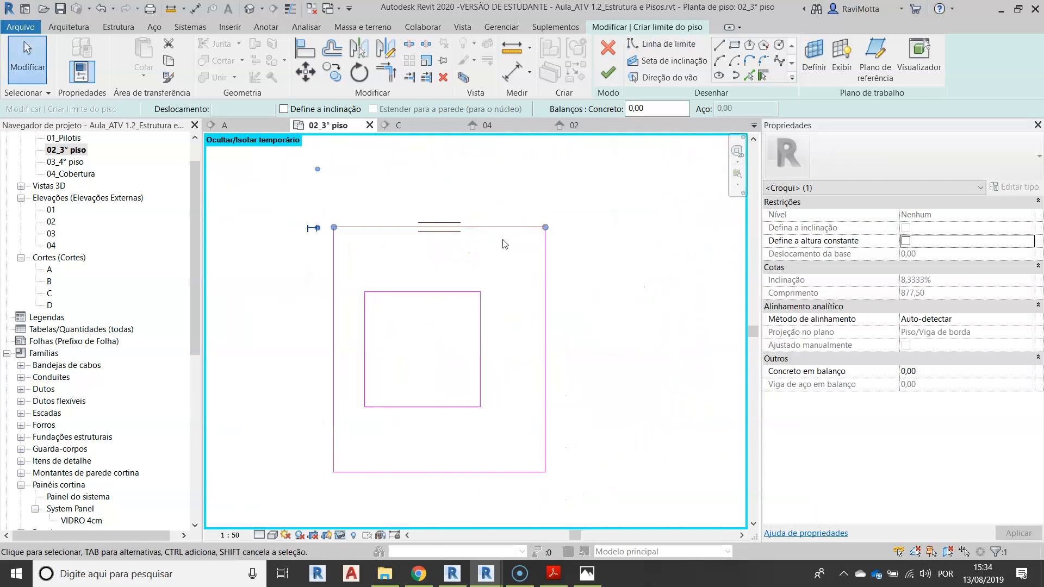
click(476, 267)
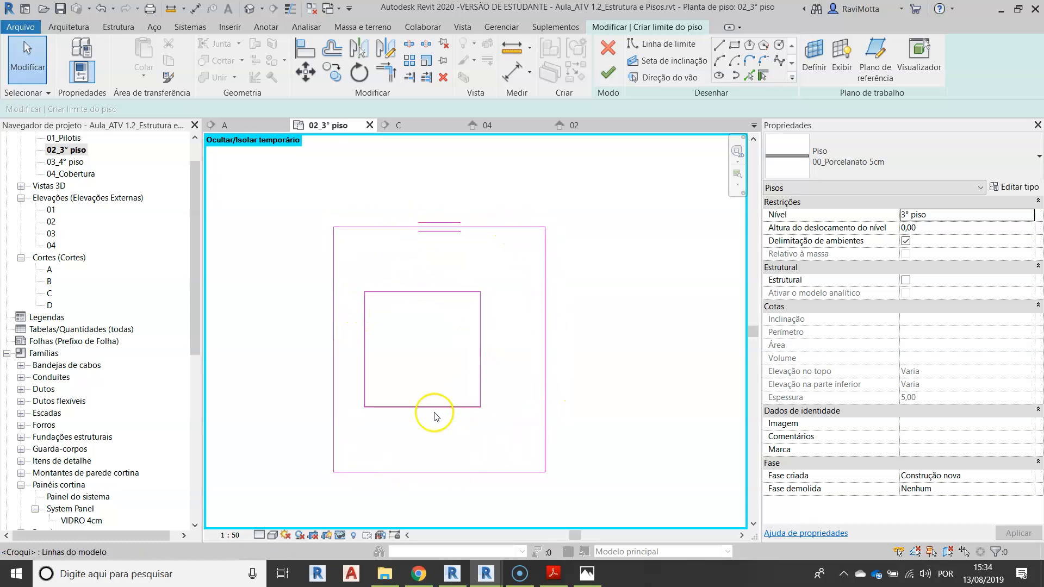
Finish the floor with its central opening, reset the temporary isolation and select the new floor.
click(608, 74)
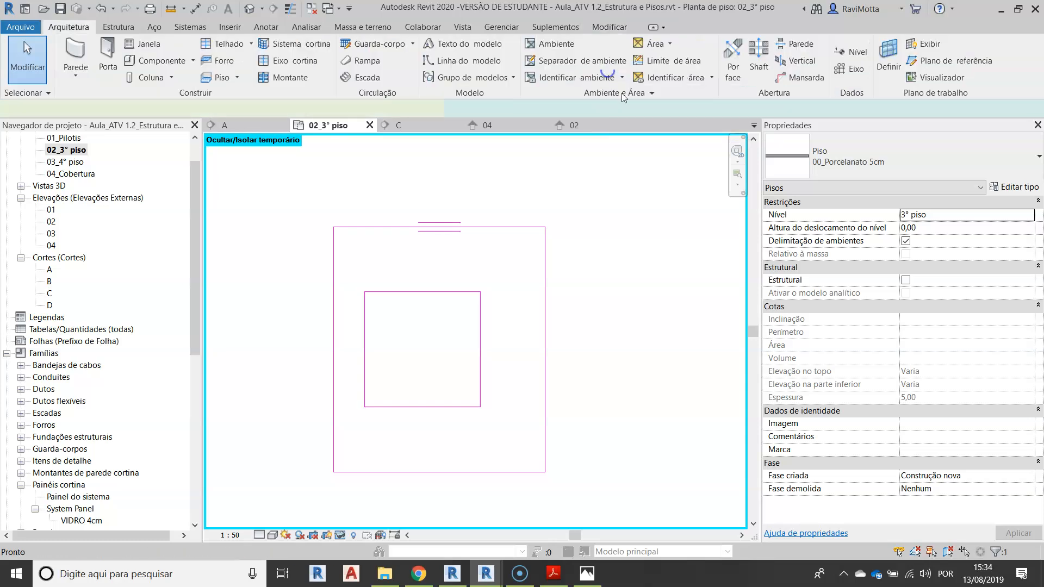
key(r)
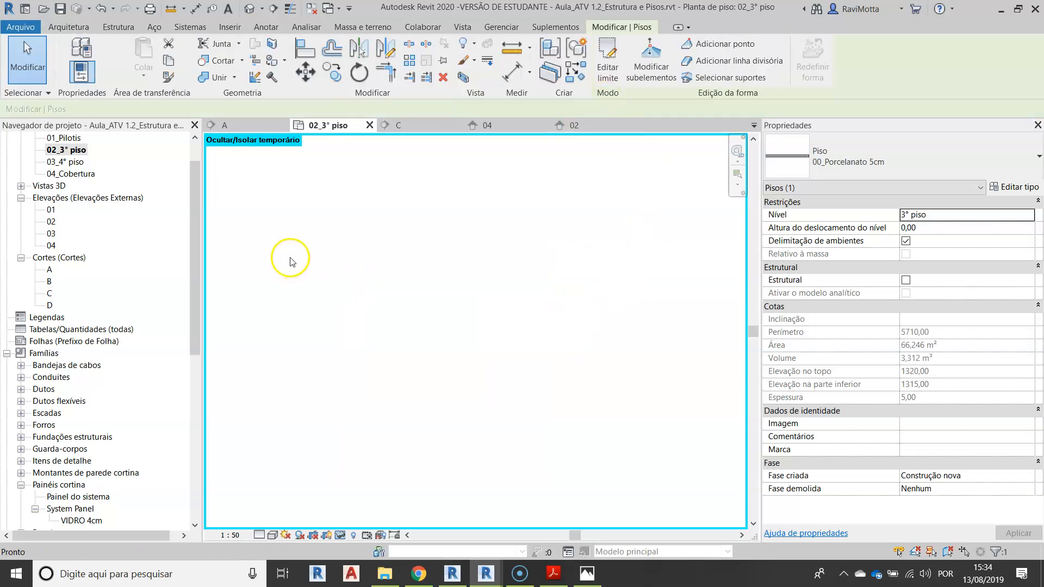
scroll(457, 377, up, 1)
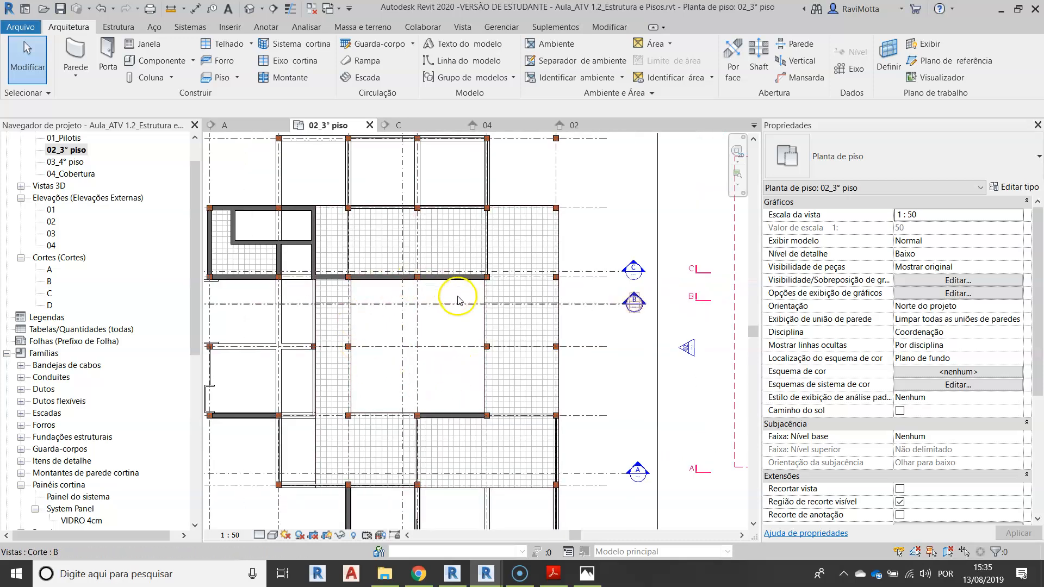
click(450, 245)
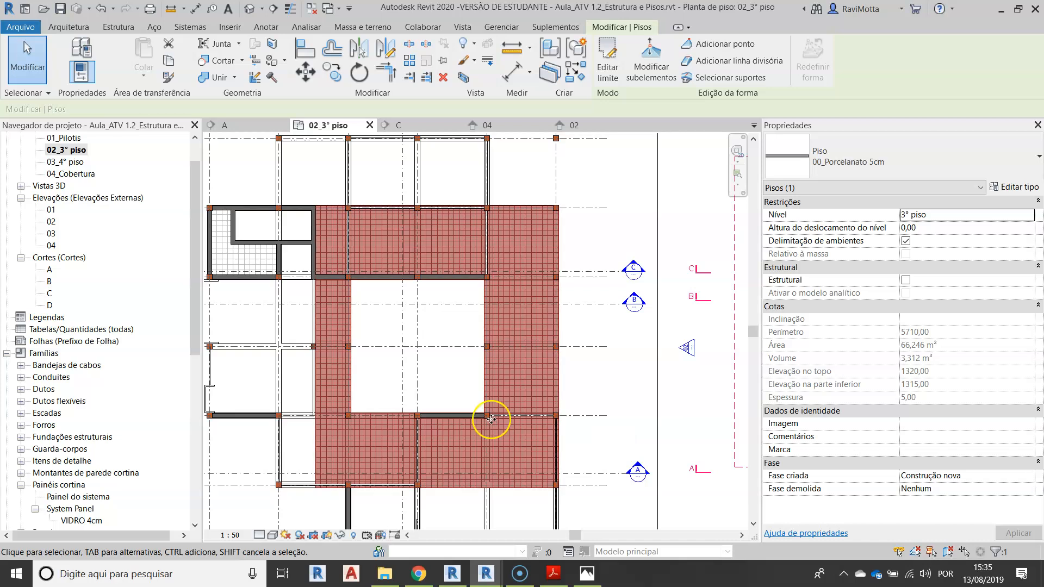
Edit the porcelain floor's boundary, shorten the line along axis 6 to about 26 cm from axis B, and try to finish the sketch.
click(609, 57)
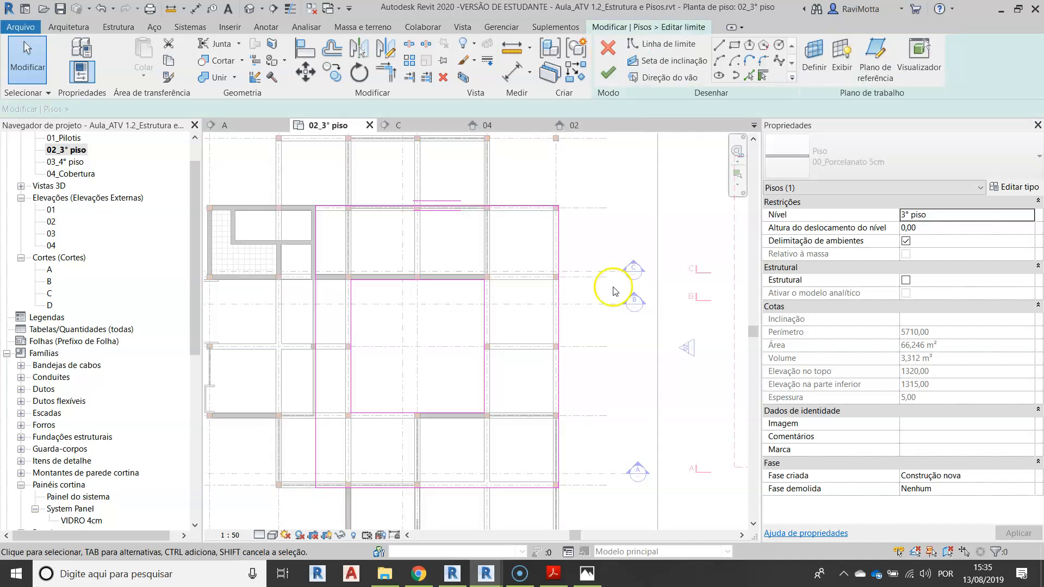
scroll(567, 307, up, 5)
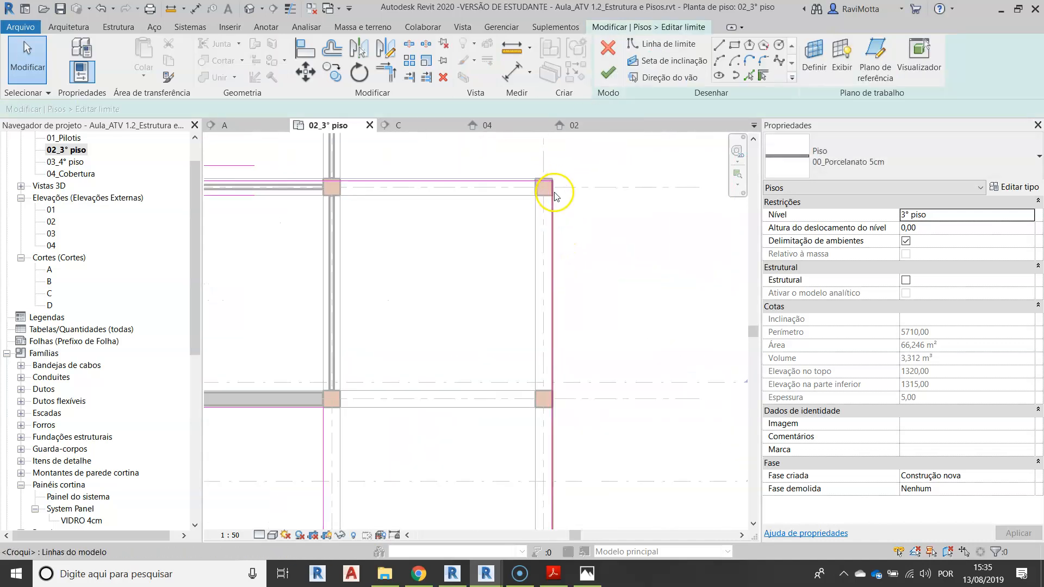
scroll(554, 220, up, 3)
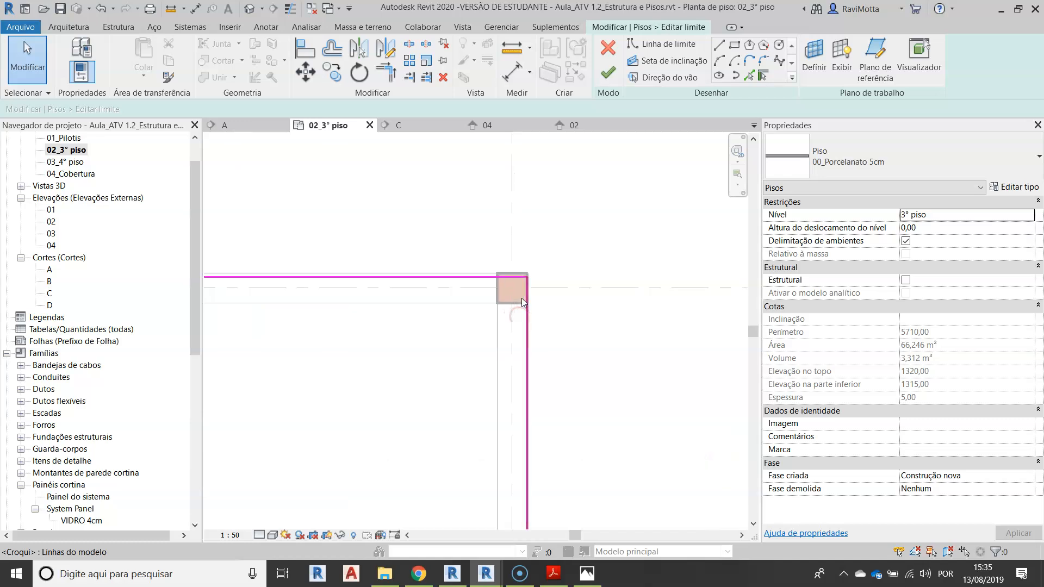
click(528, 317)
scroll(527, 281, up, 3)
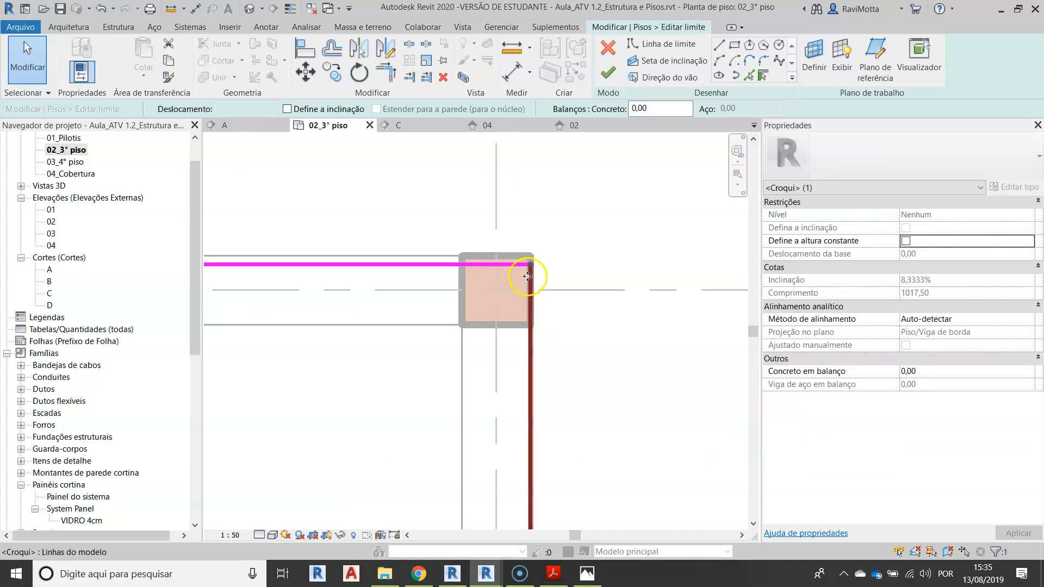
drag(531, 266, 531, 379)
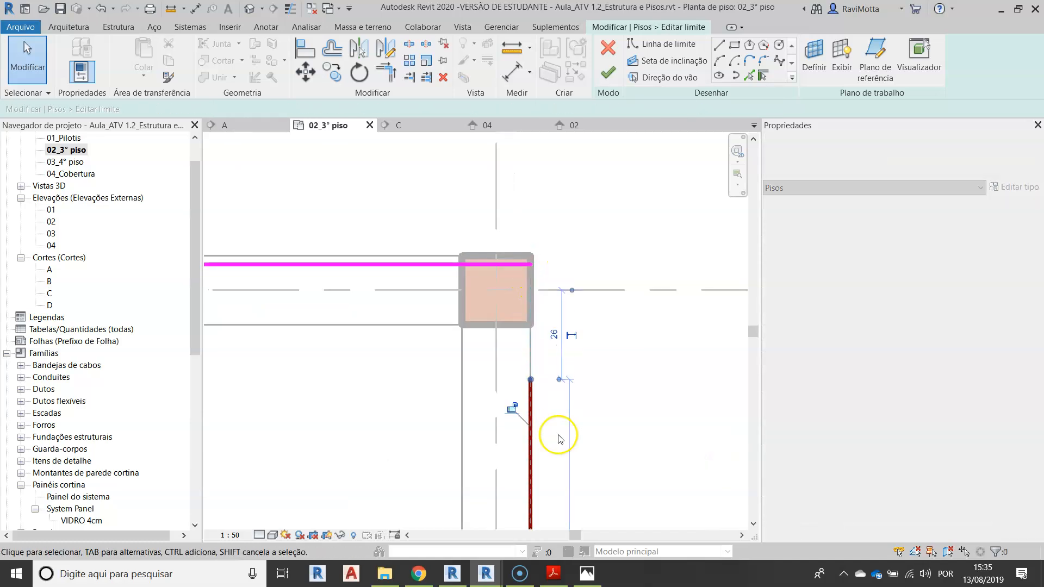
click(613, 389)
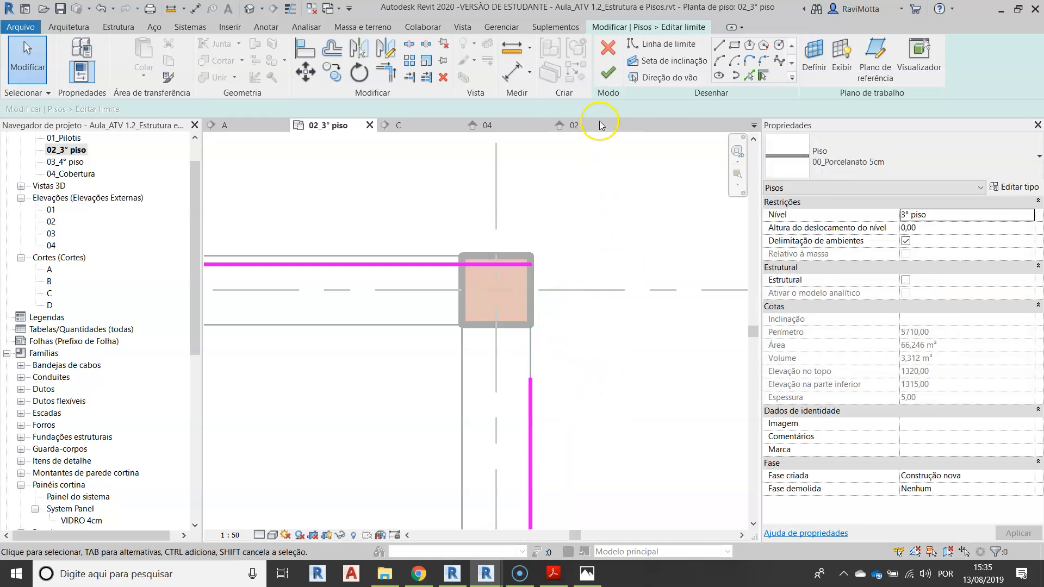
click(609, 72)
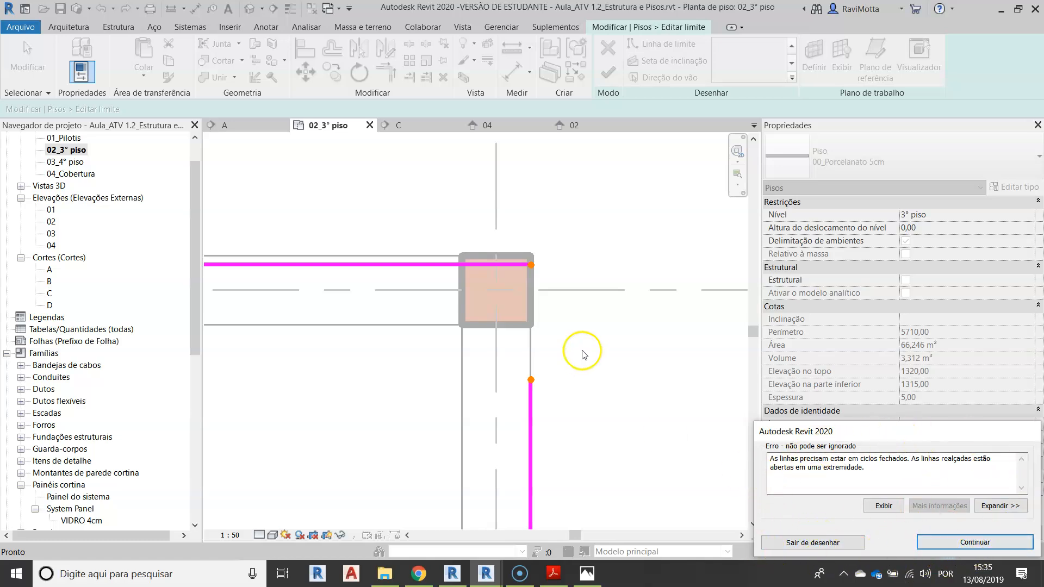
key(Return)
Extend the axis 6 and axis B boundary lines so they cross beyond the corner column, and try to finish the sketch.
click(531, 391)
drag(531, 381, 531, 214)
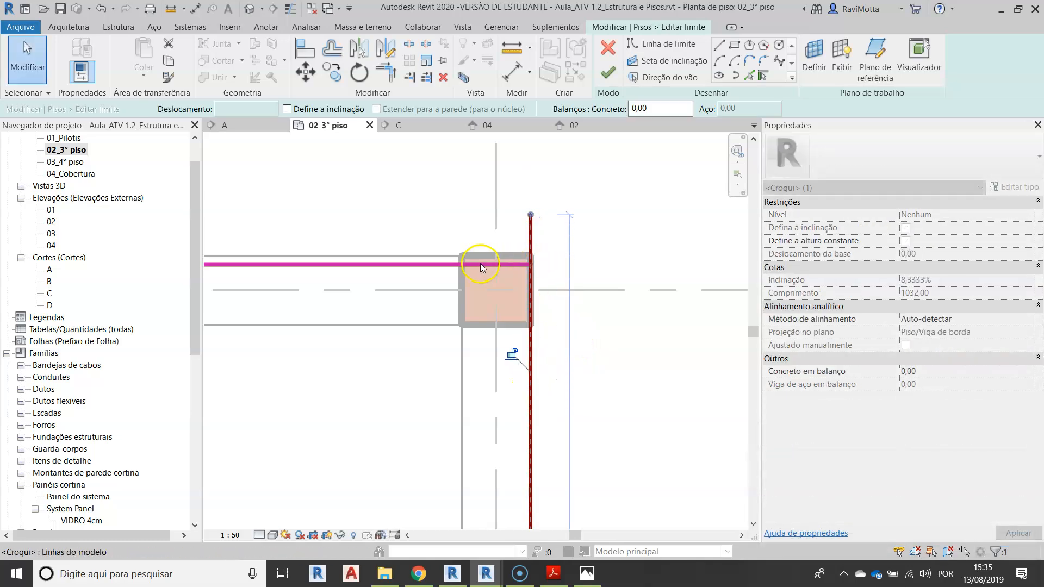
click(434, 268)
drag(531, 265, 595, 264)
click(604, 389)
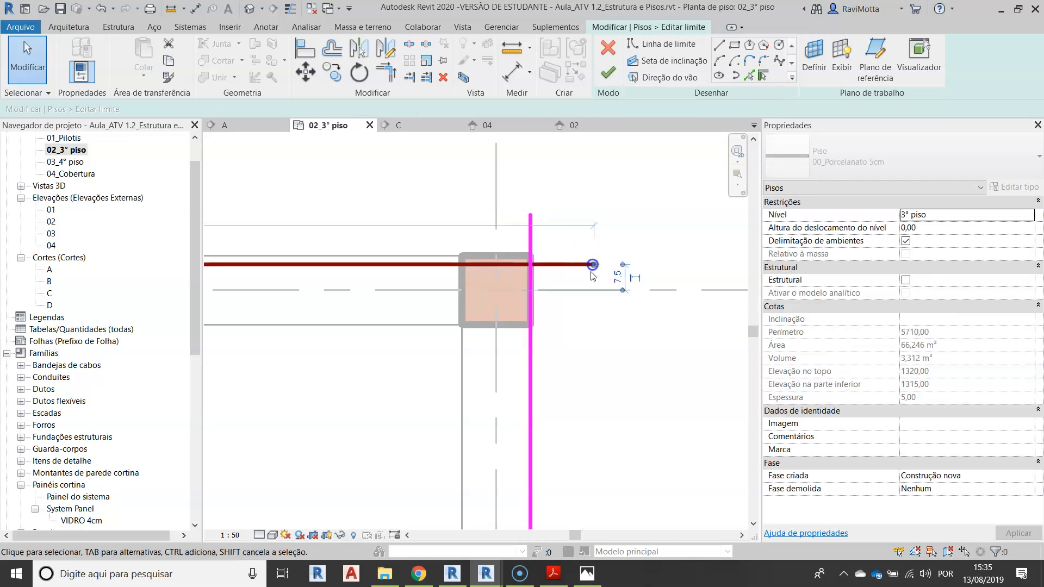
click(608, 72)
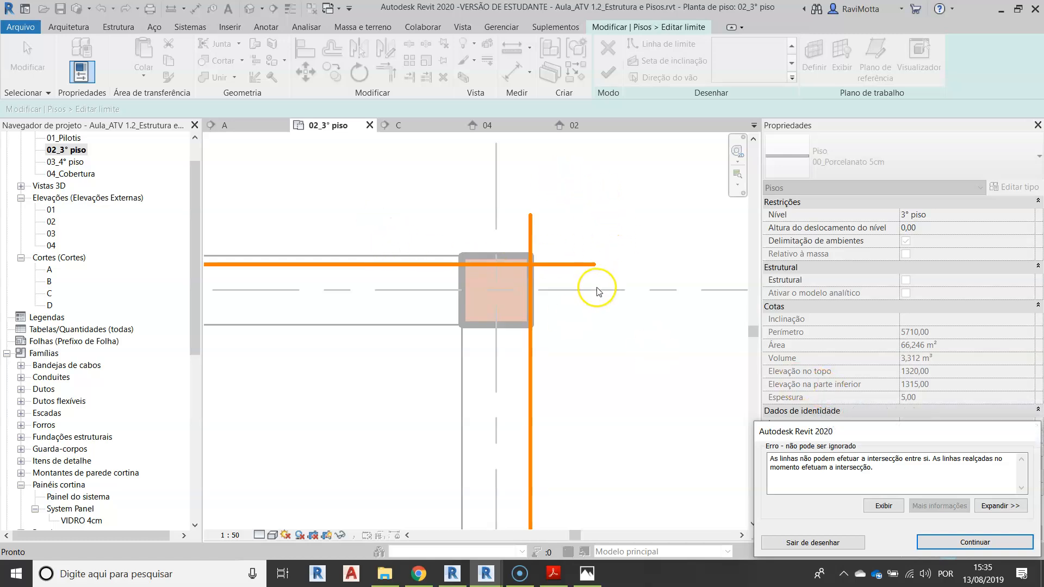
key(Return)
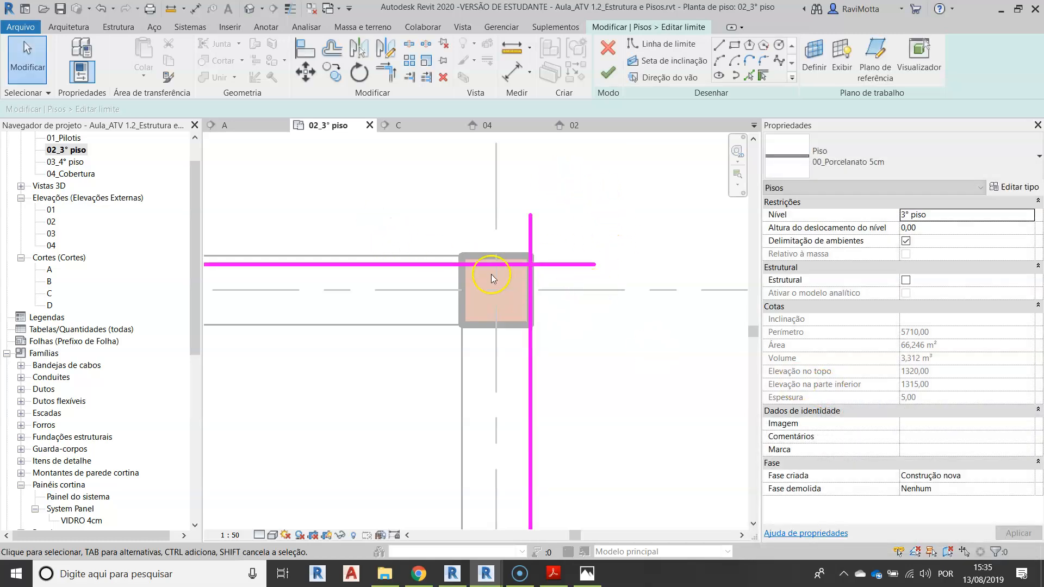
Draw an overlapping boundary line on the axis B edge from the corner at axis 6, and try to delete a line there.
click(720, 49)
click(530, 265)
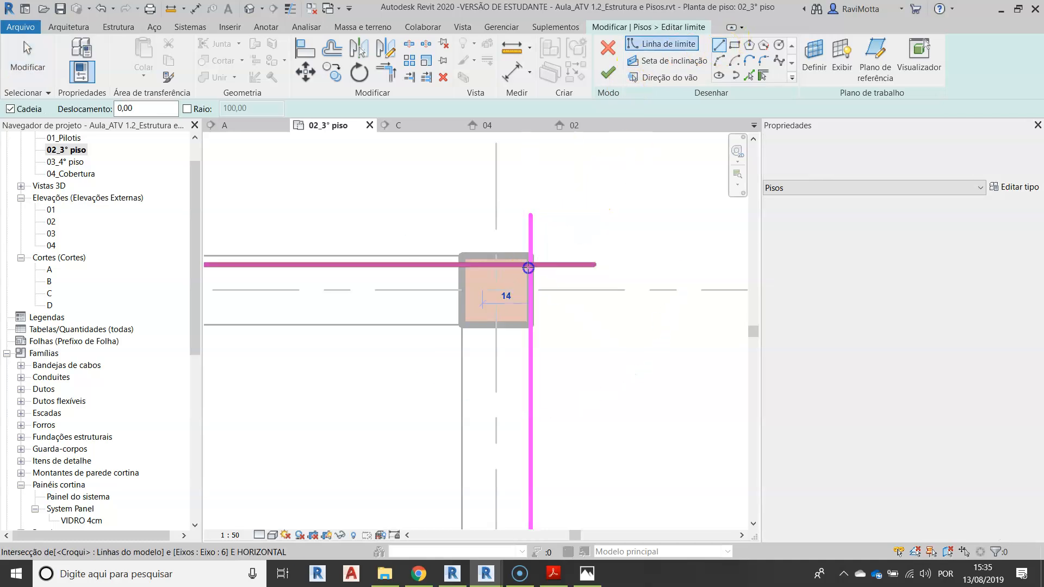
click(263, 266)
key(Escape)
key(Escape)
scroll(511, 329, down, 2)
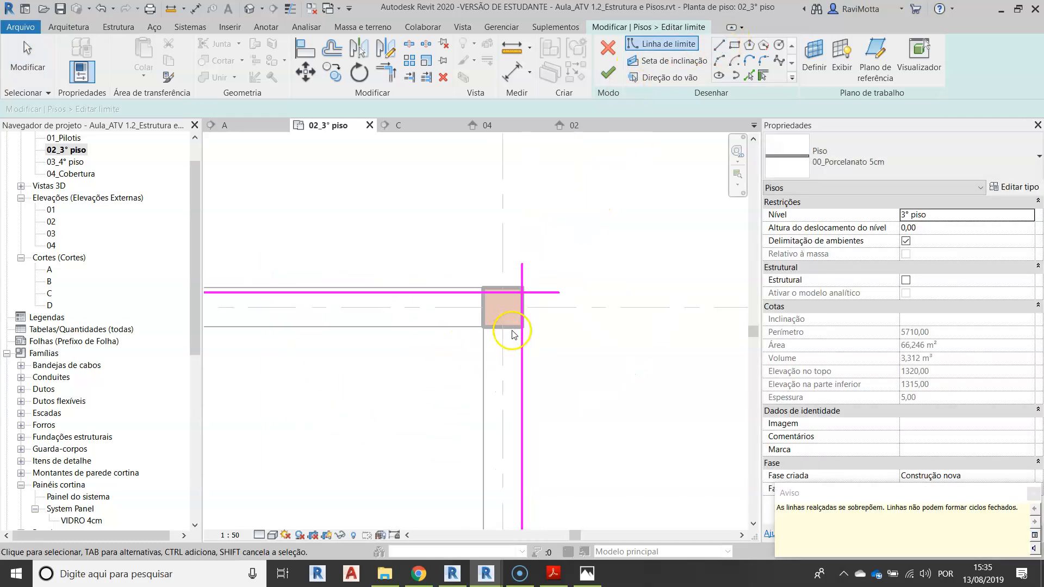
middle_drag(513, 334, 604, 313)
click(340, 273)
key(Escape)
click(531, 273)
key(Delete)
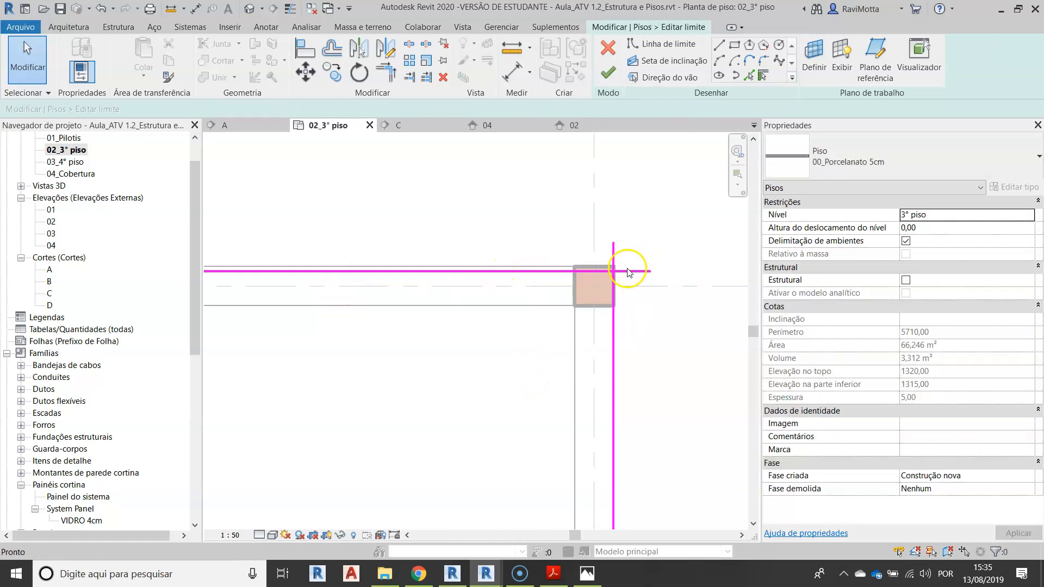
Trim the axis B and axis 6 boundary lines to a corner and try to finish the floor sketch.
key(t)
click(257, 271)
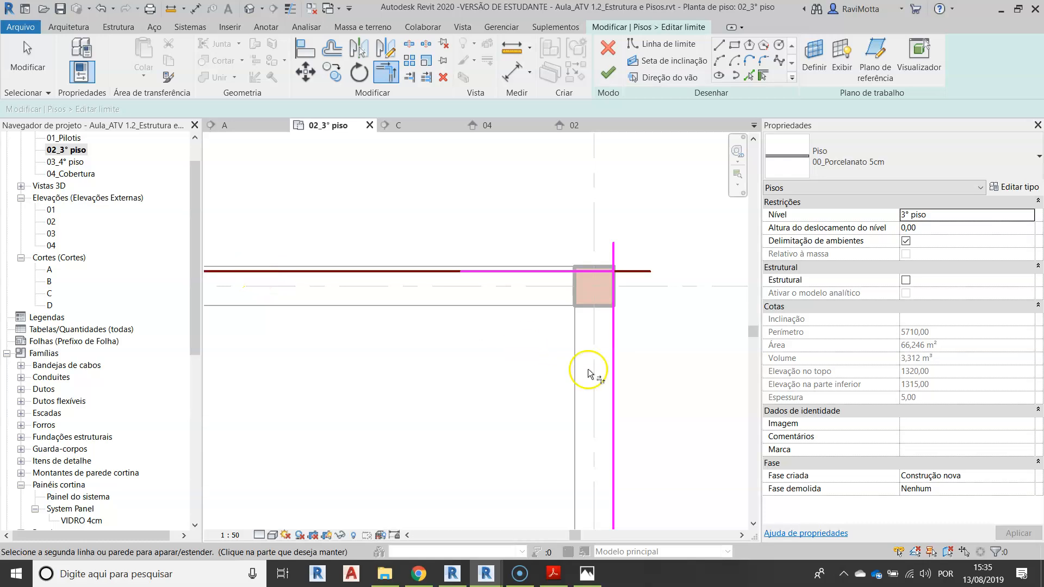
click(613, 373)
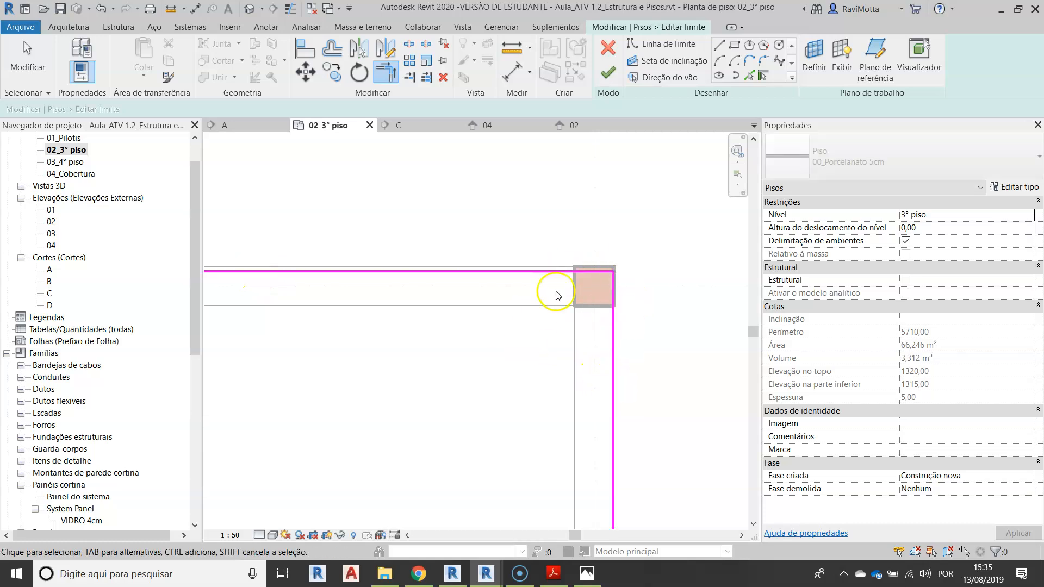
click(608, 72)
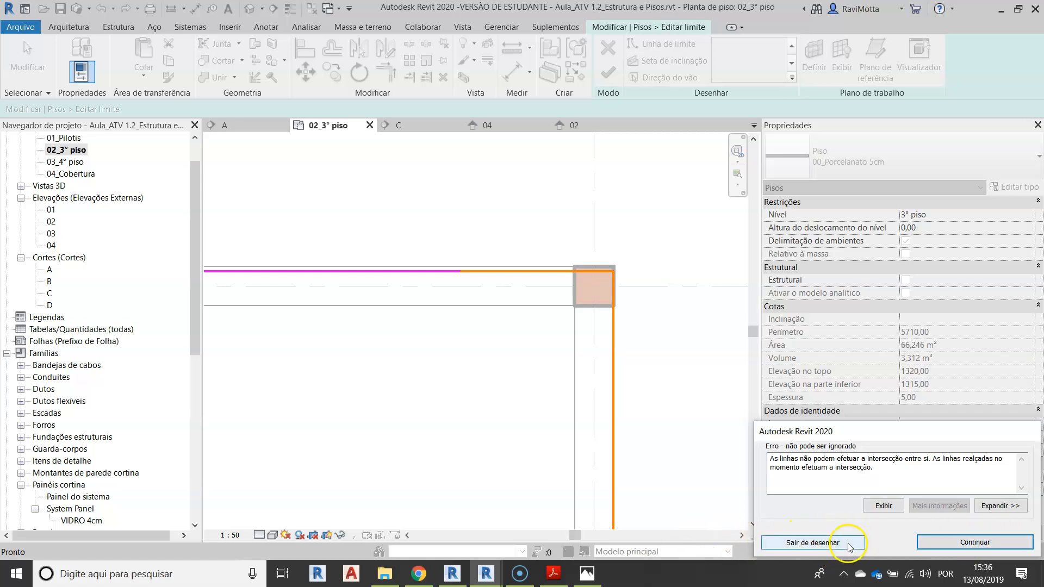
Exit the floor sketch and discard all of its boundary edits.
click(827, 543)
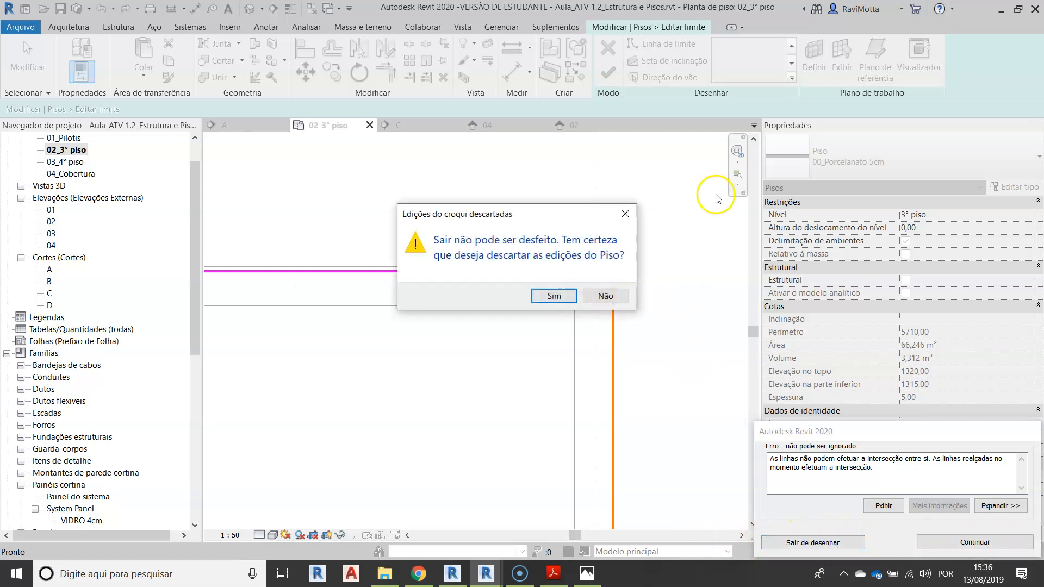
click(553, 297)
click(373, 384)
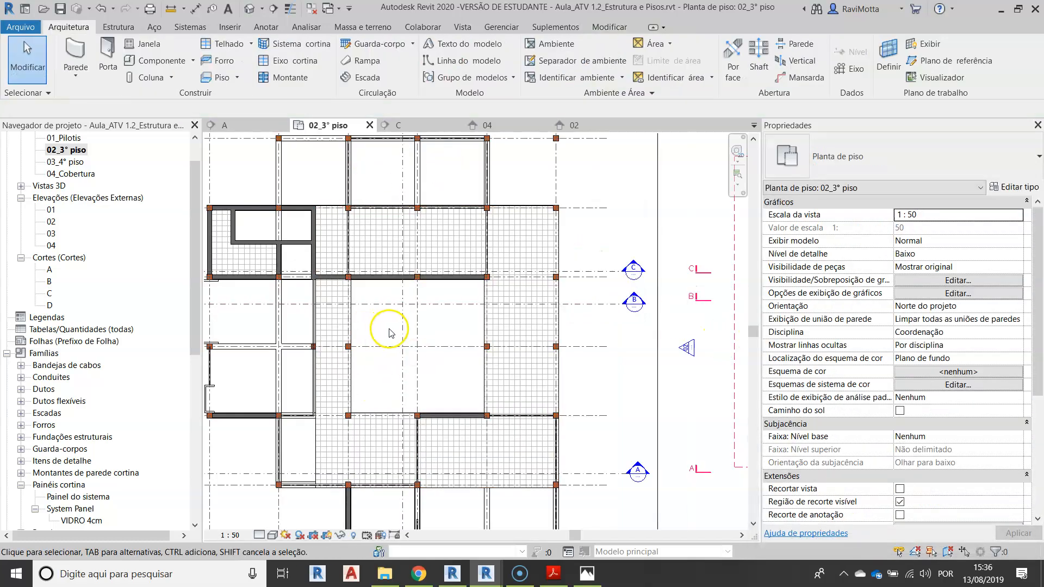
scroll(486, 315, down, 2)
scroll(456, 368, down, 1)
middle_drag(456, 368, 487, 378)
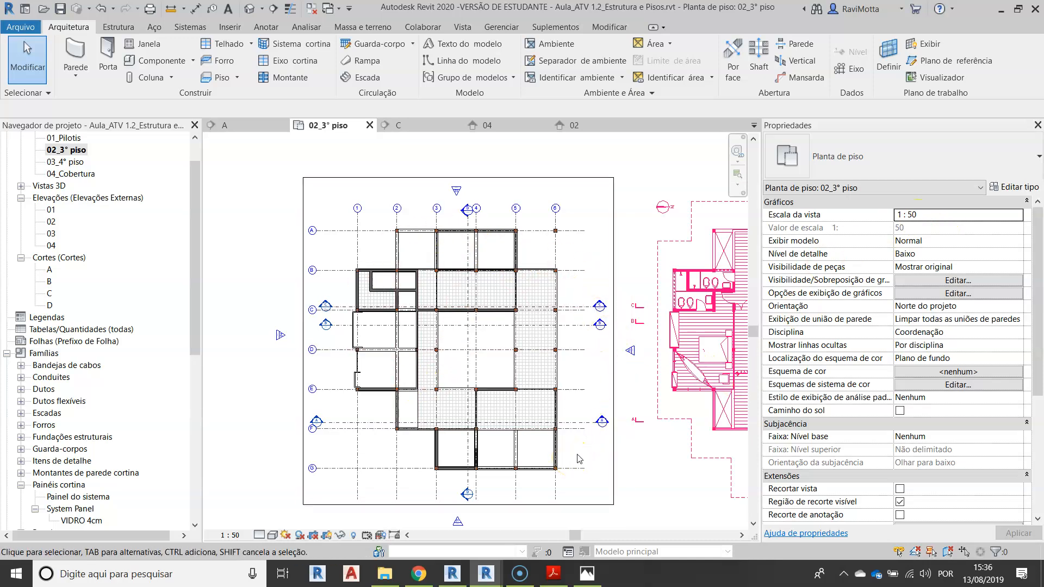
click(555, 349)
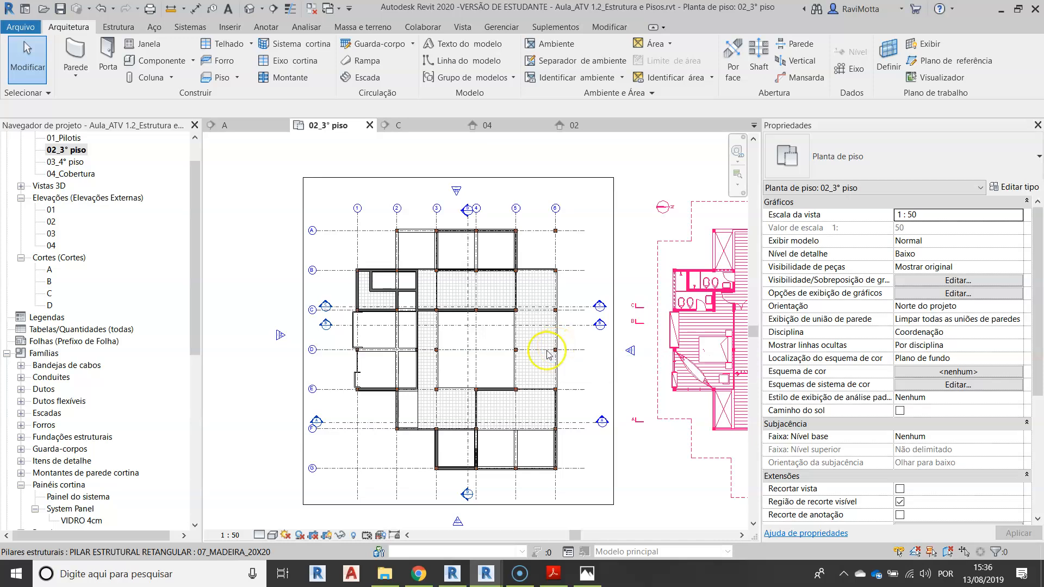
click(276, 444)
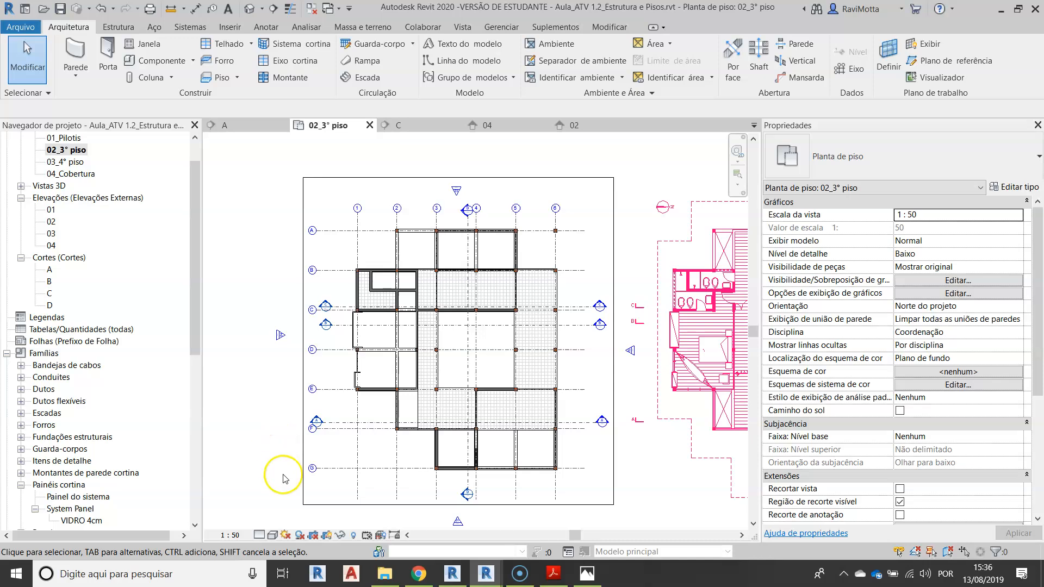